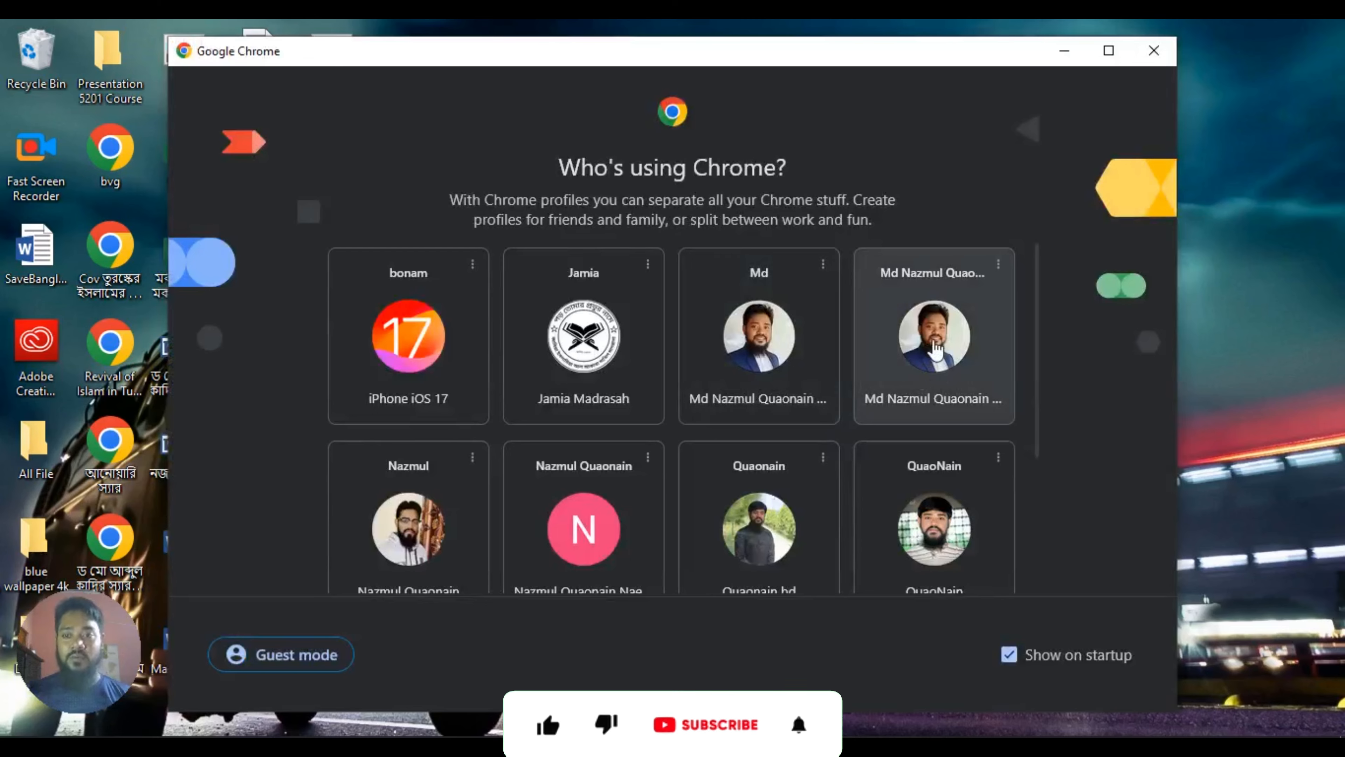
- Open the personal Chrome profile in a maximized window and search Google for "behance login"
{"action": "left_click", "coordinate": [909, 362]}
{"action": "left_click_drag", "start_coordinate": [1246, 380], "coordinate": [797, 173]}
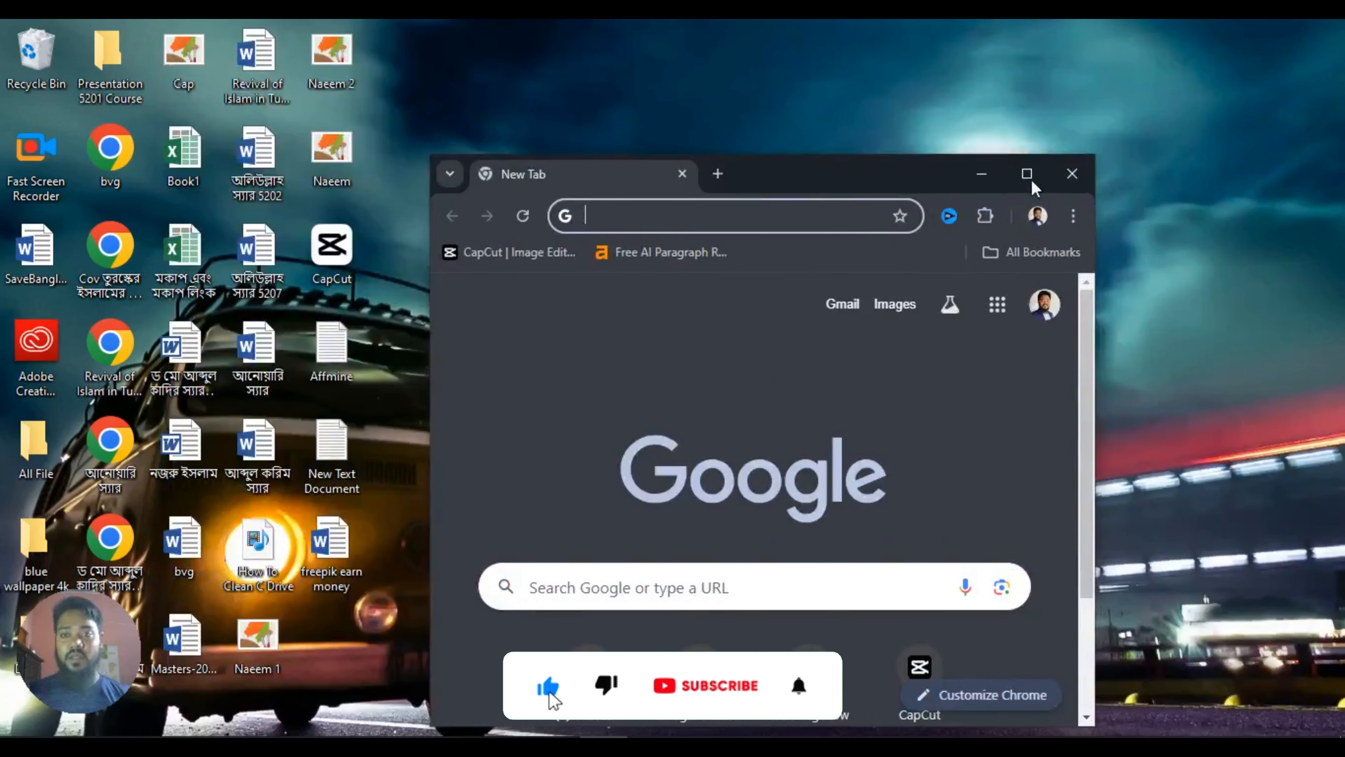
{"action": "left_click", "coordinate": [1026, 173]}
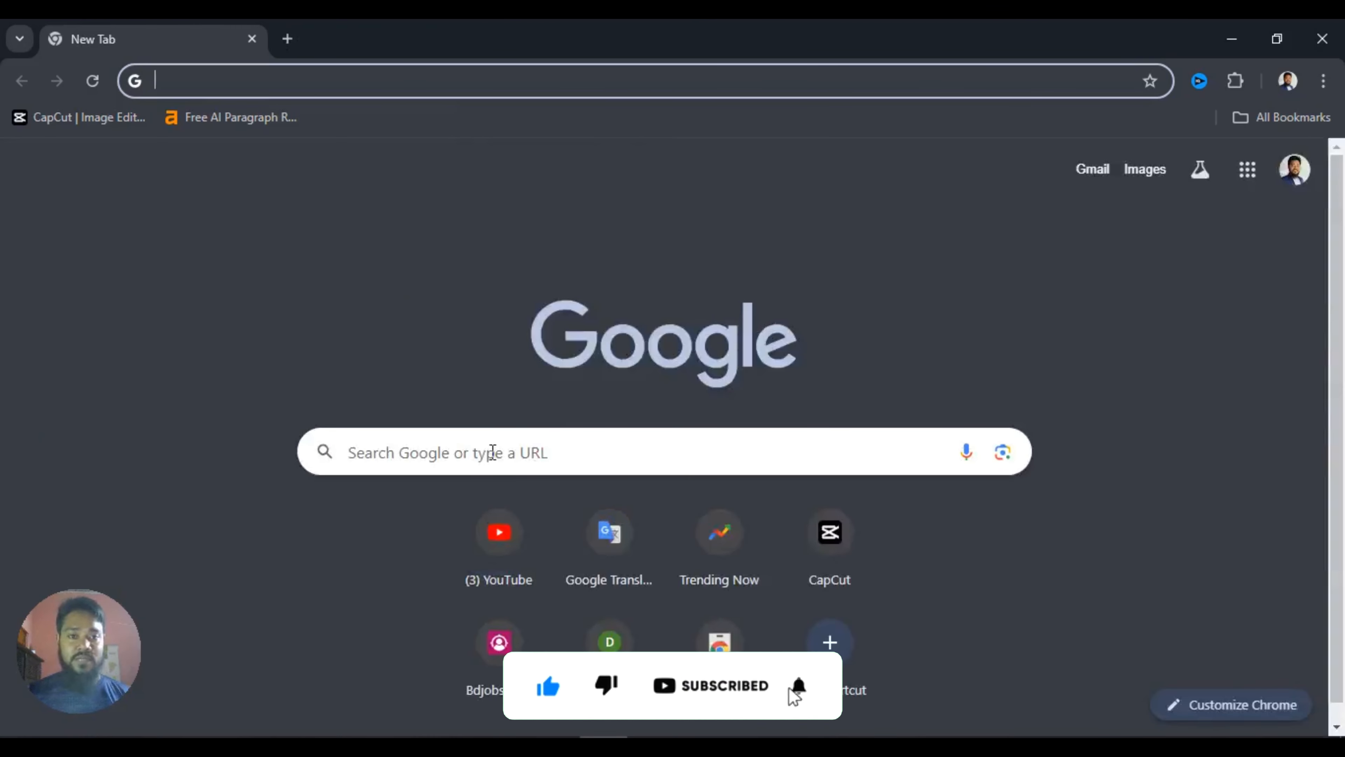
{"action": "left_click", "coordinate": [495, 453]}
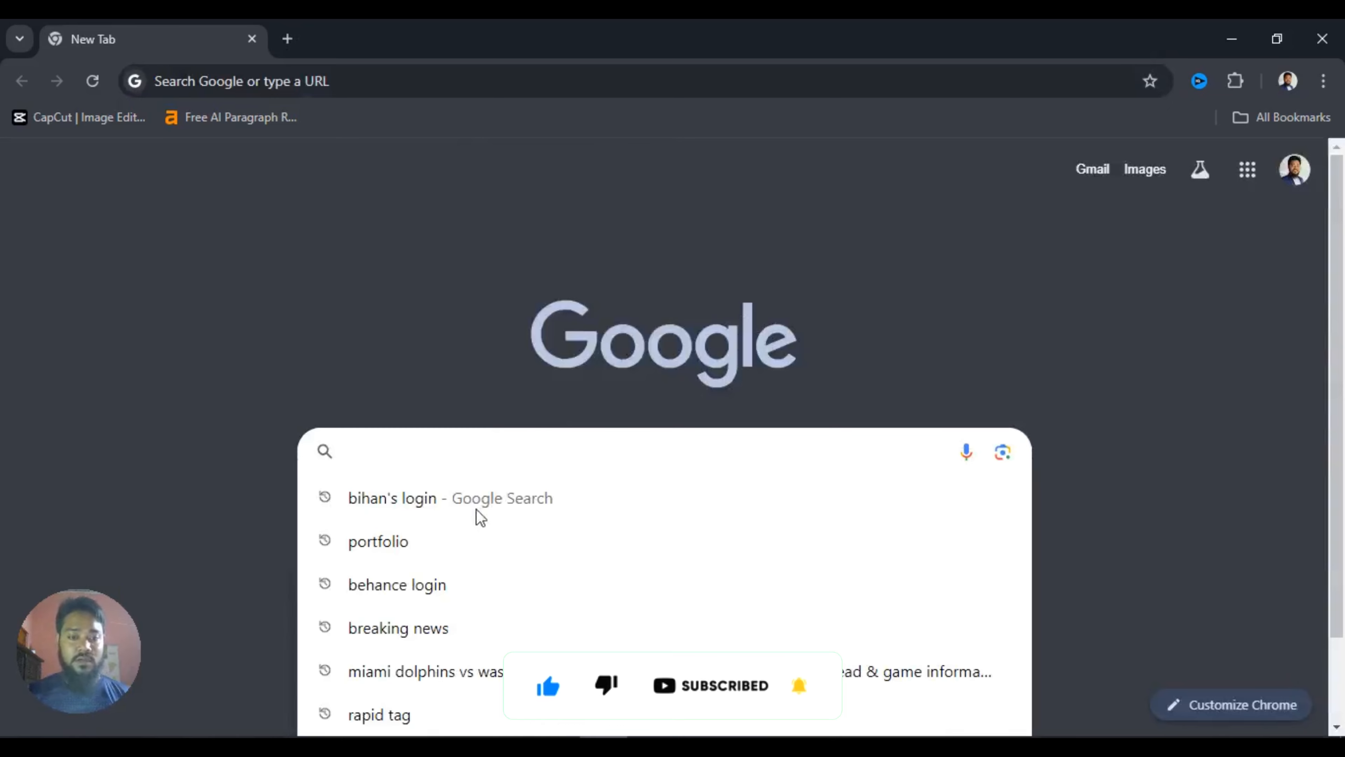
{"action": "left_click", "coordinate": [417, 585]}
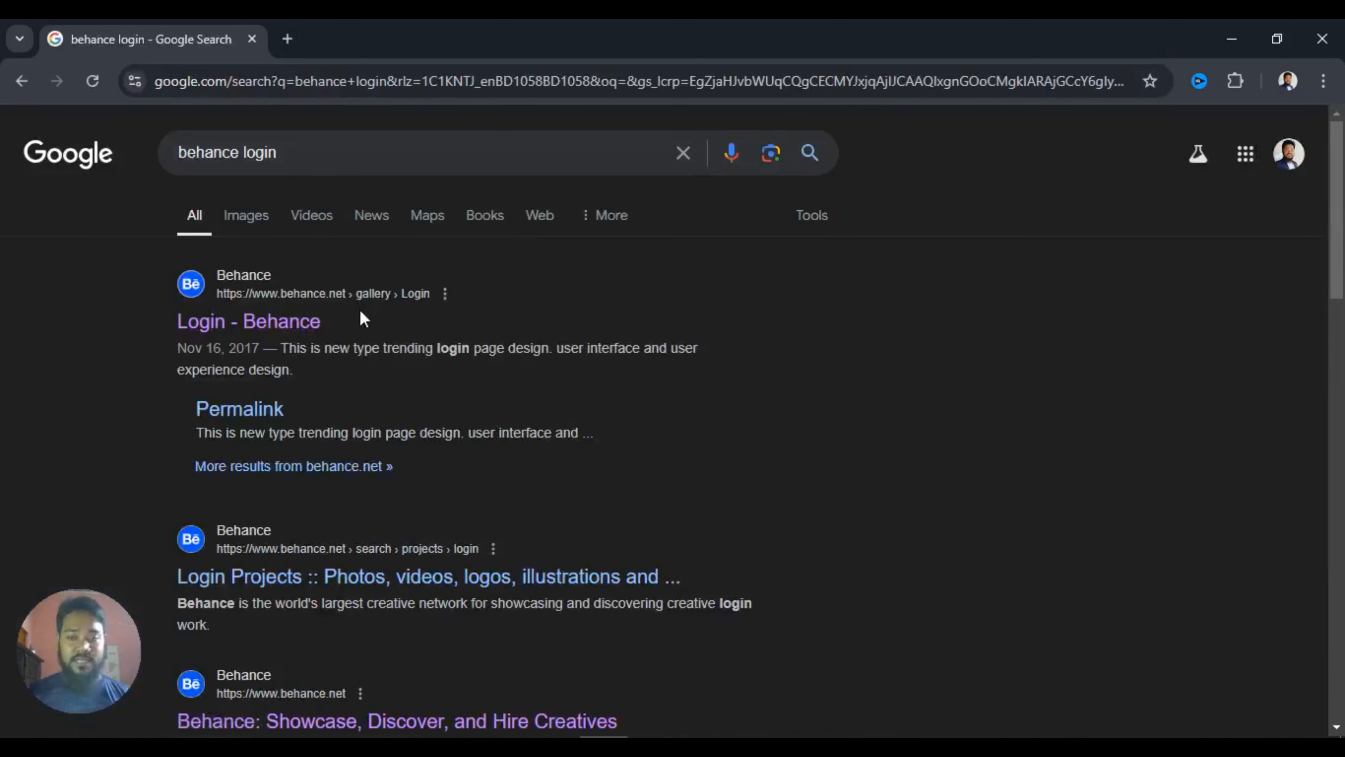
- Load Gmail in a new browser tab and return to the Behance search results
{"action": "left_click", "coordinate": [287, 38]}
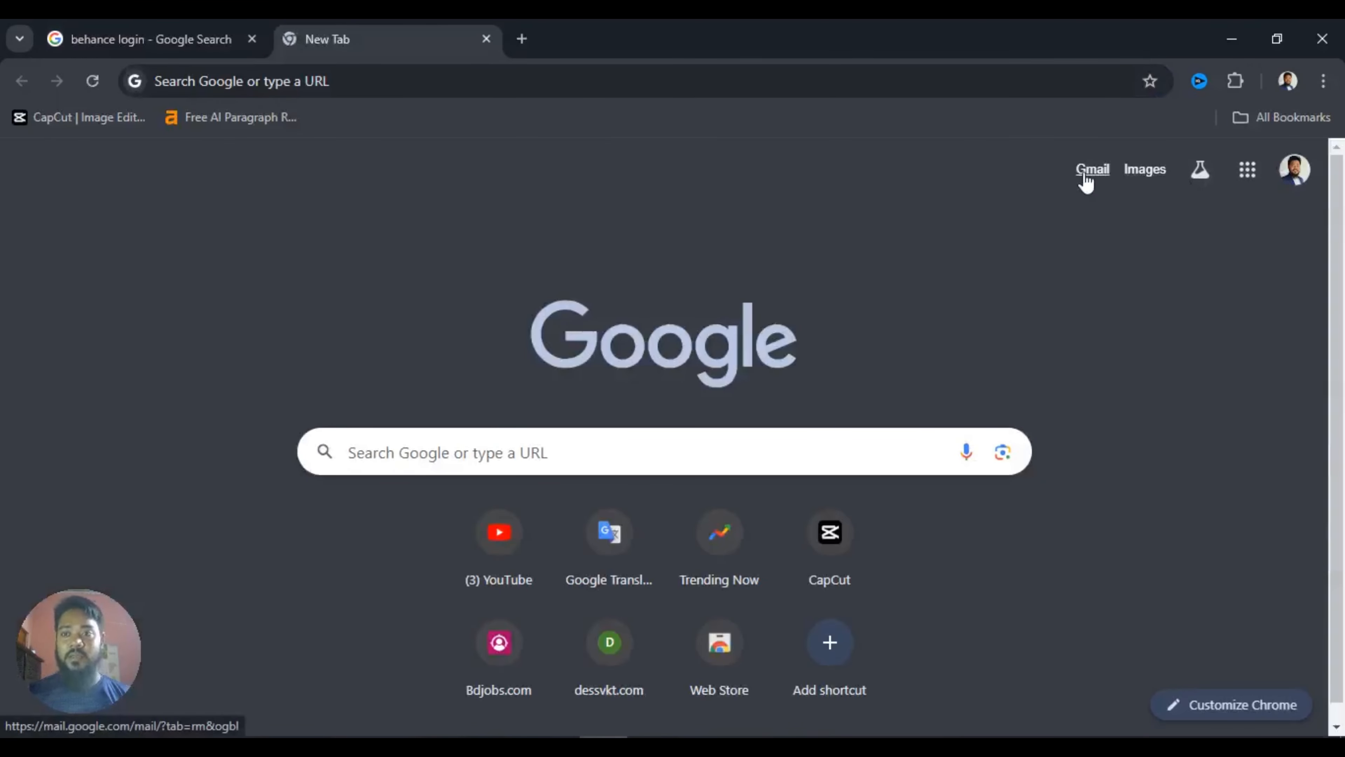
{"action": "left_click", "coordinate": [1088, 179]}
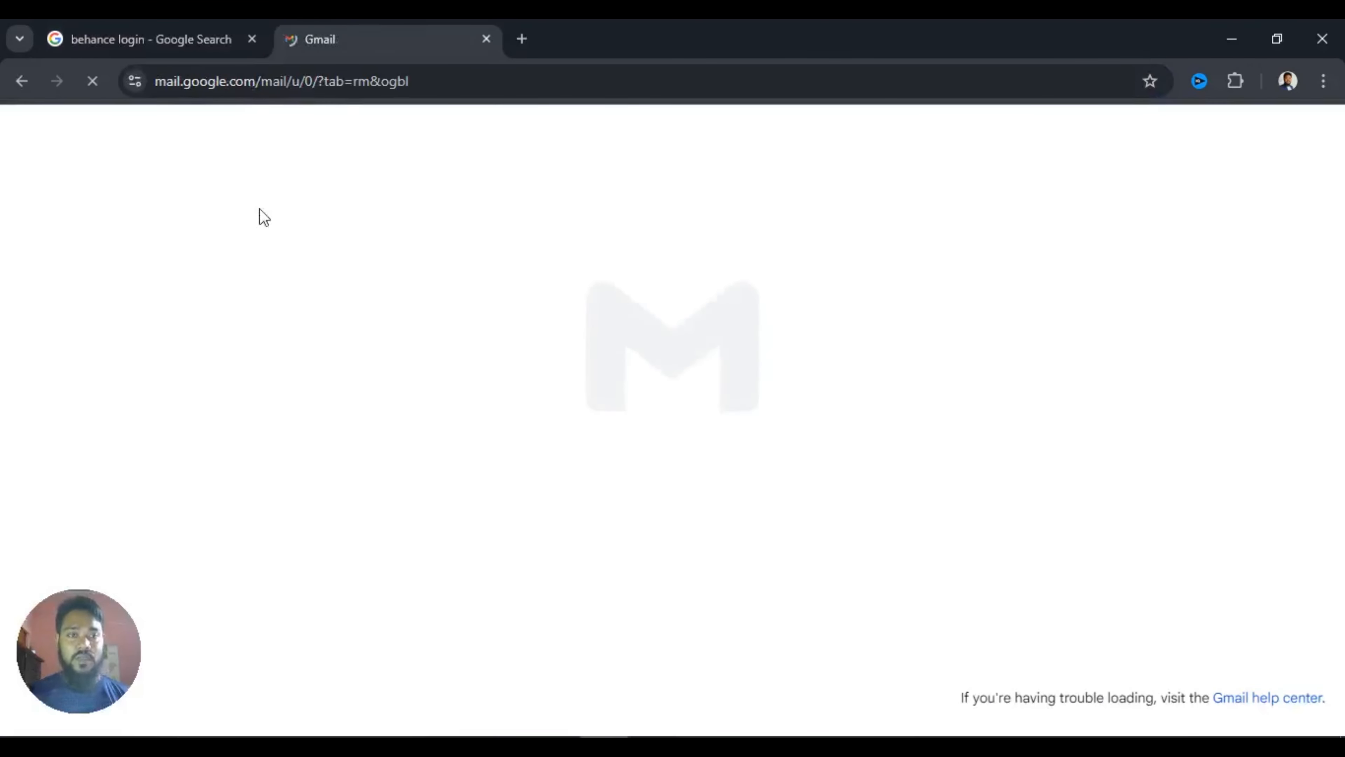
{"action": "left_click", "coordinate": [174, 36]}
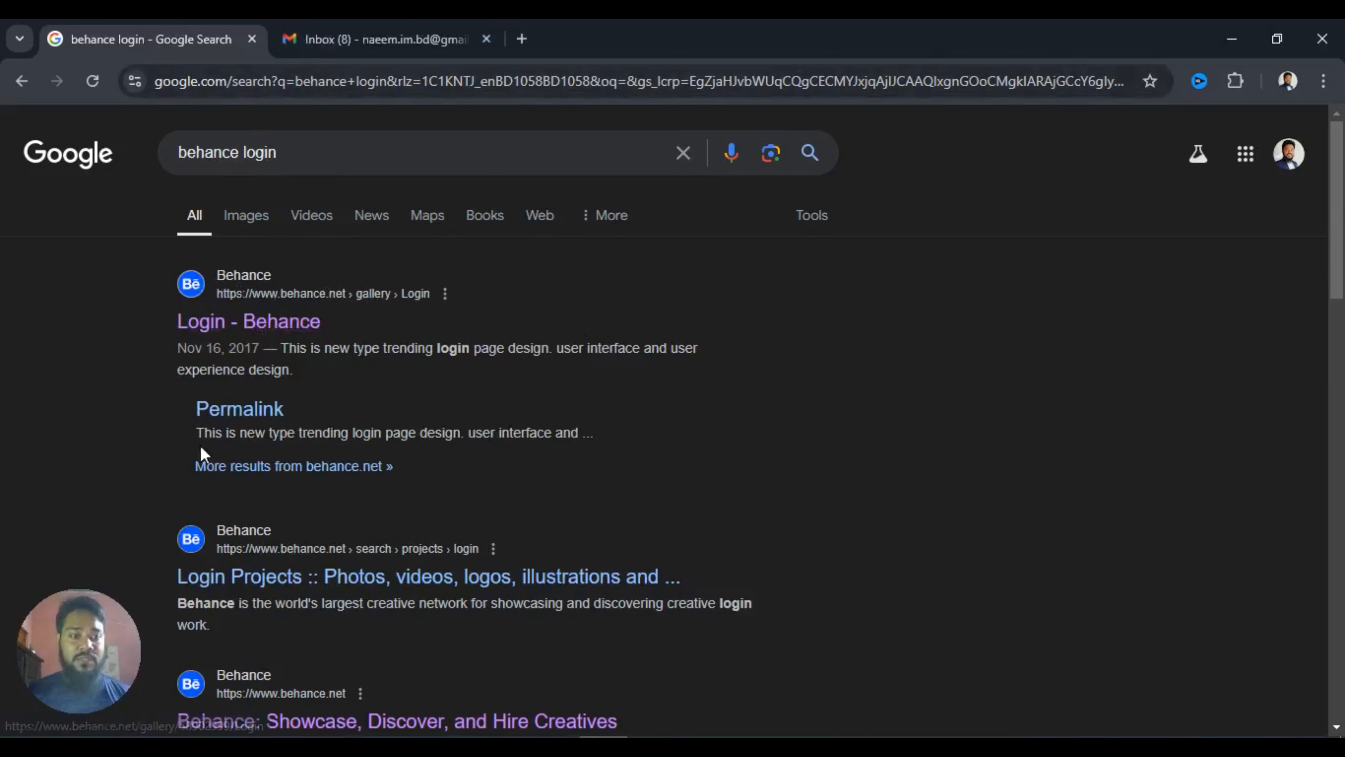
- Open Behance's "Sign In Projects" search result in a new tab and switch to it
{"action": "scroll", "coordinate": [259, 456], "scroll_direction": "down", "scroll_amount": 4}
{"action": "scroll", "coordinate": [403, 394], "scroll_direction": "up", "scroll_amount": 4}
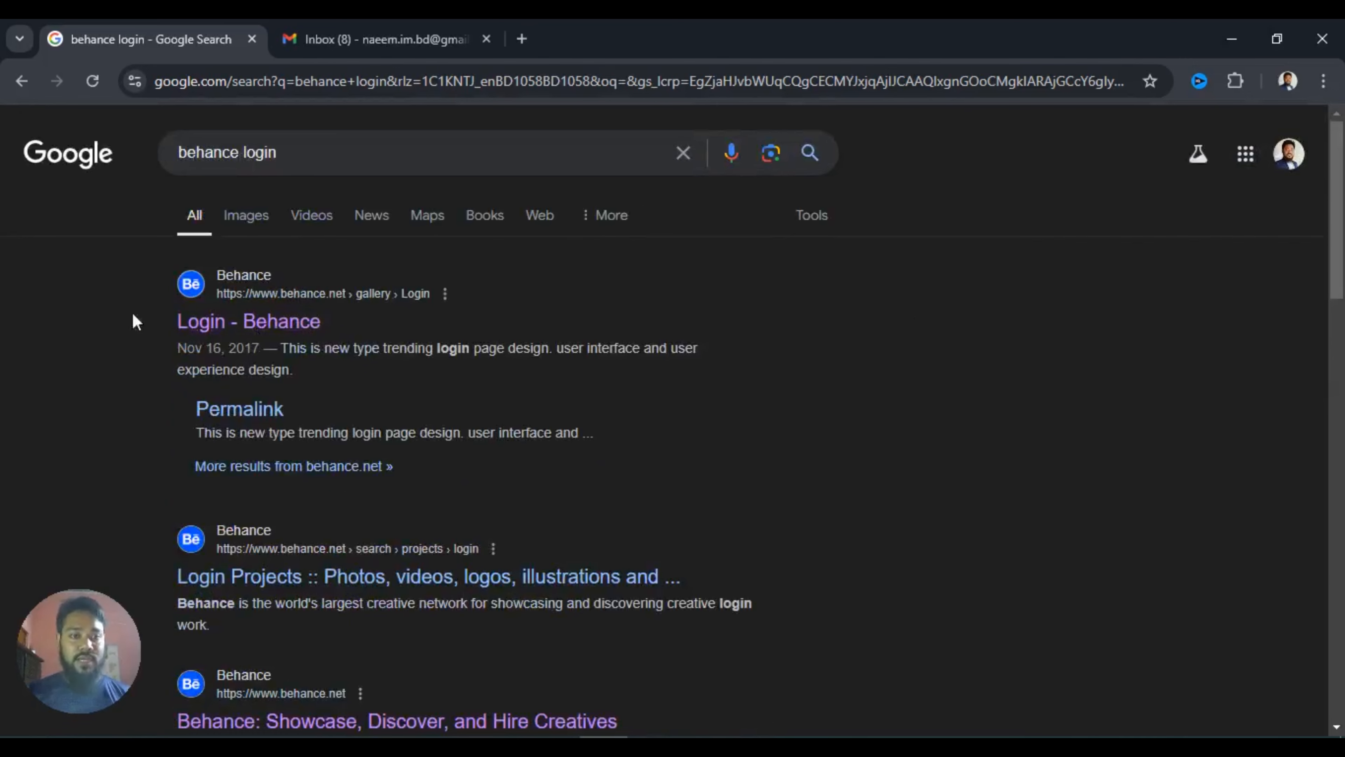
{"action": "scroll", "coordinate": [455, 363], "scroll_direction": "down", "scroll_amount": 8}
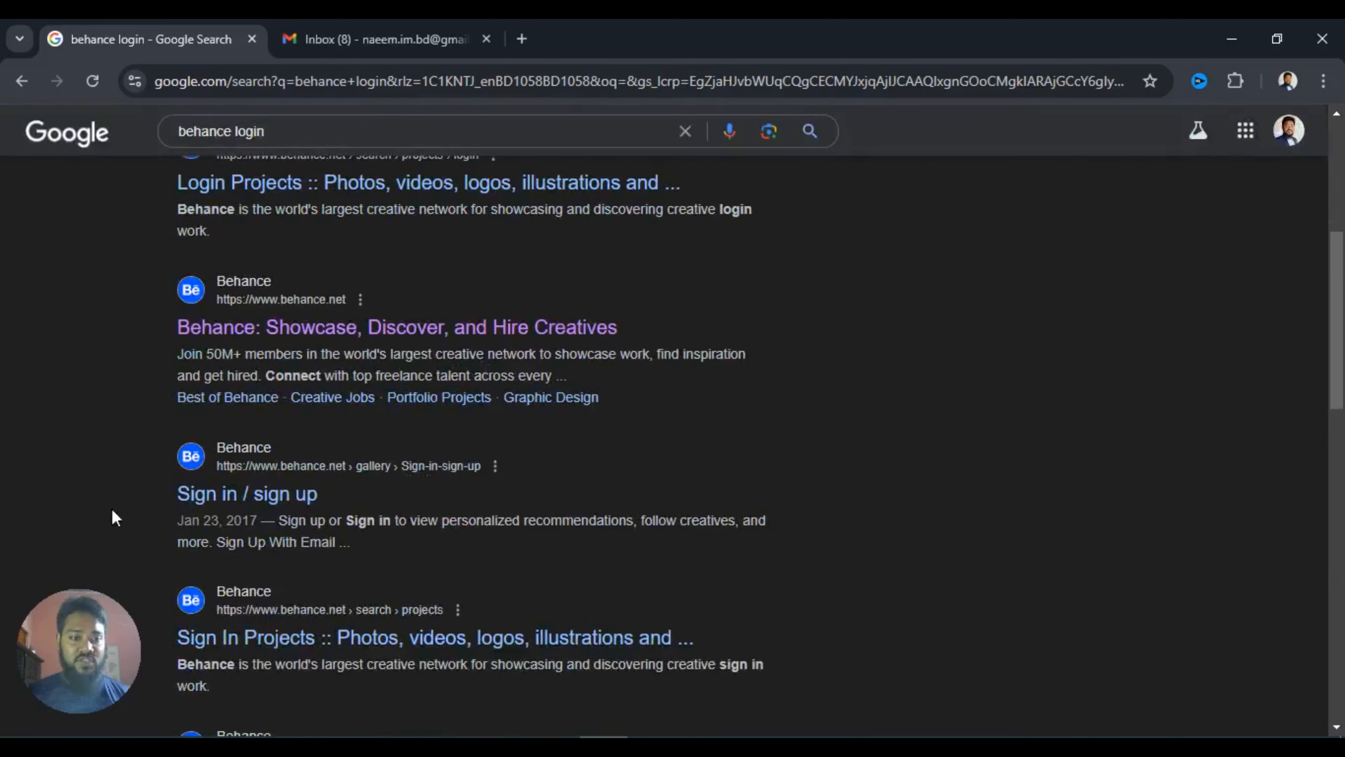
{"action": "scroll", "coordinate": [106, 414], "scroll_direction": "down", "scroll_amount": 6}
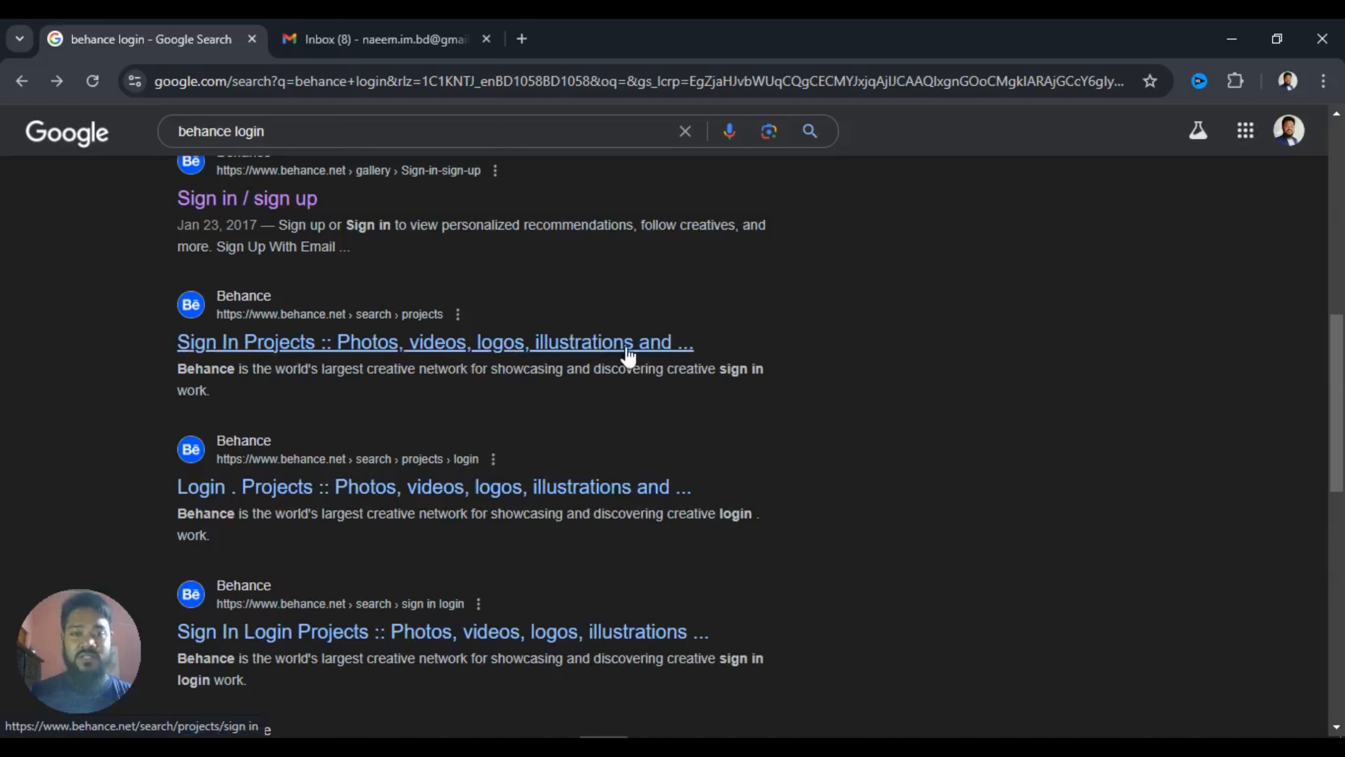
{"action": "right_click", "coordinate": [333, 355]}
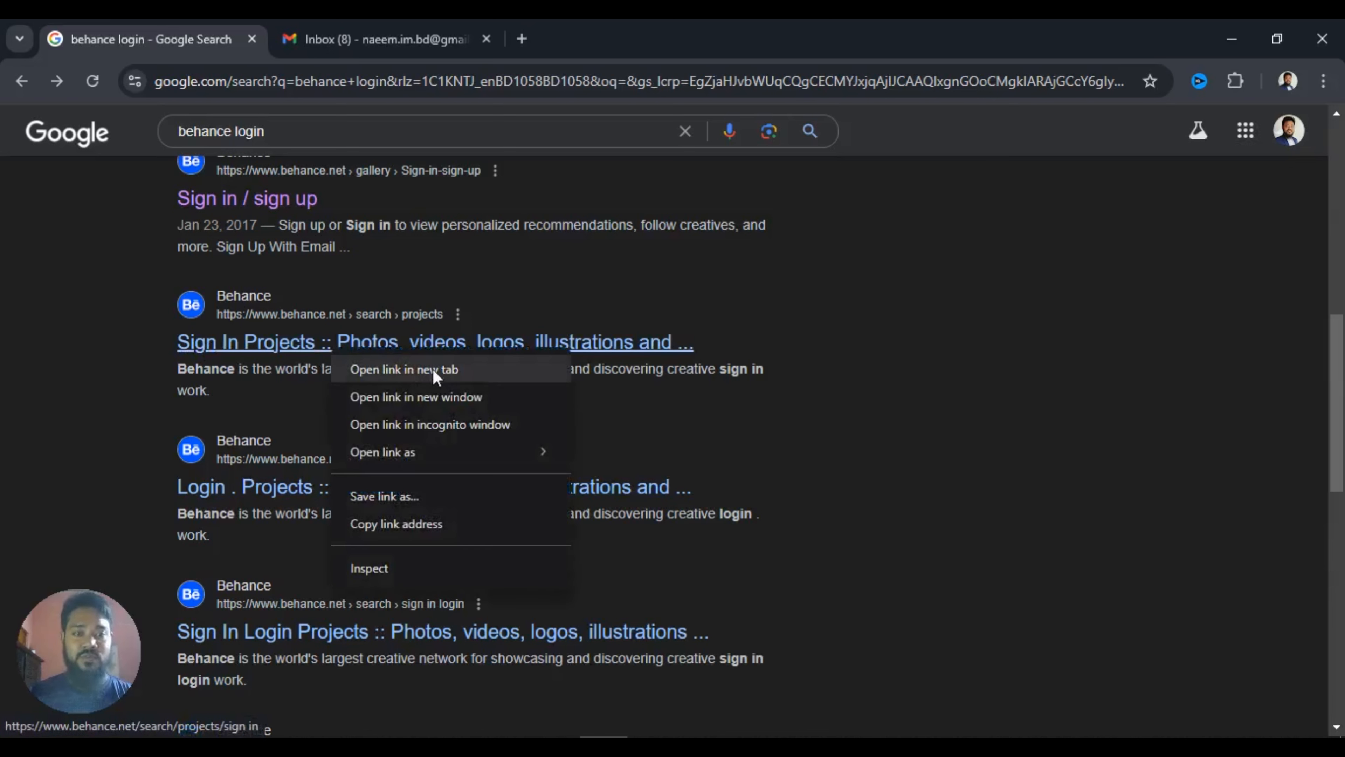
{"action": "left_click", "coordinate": [433, 371]}
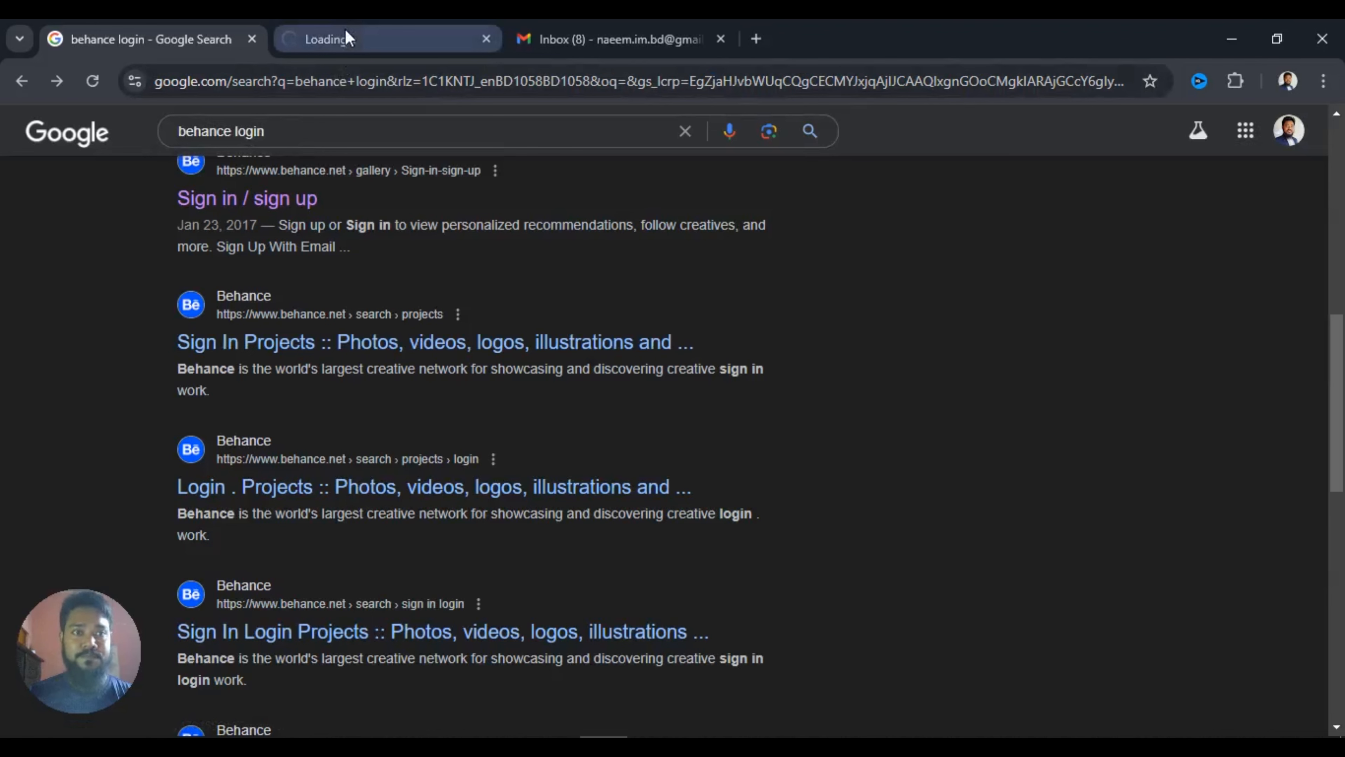
{"action": "left_click", "coordinate": [365, 30]}
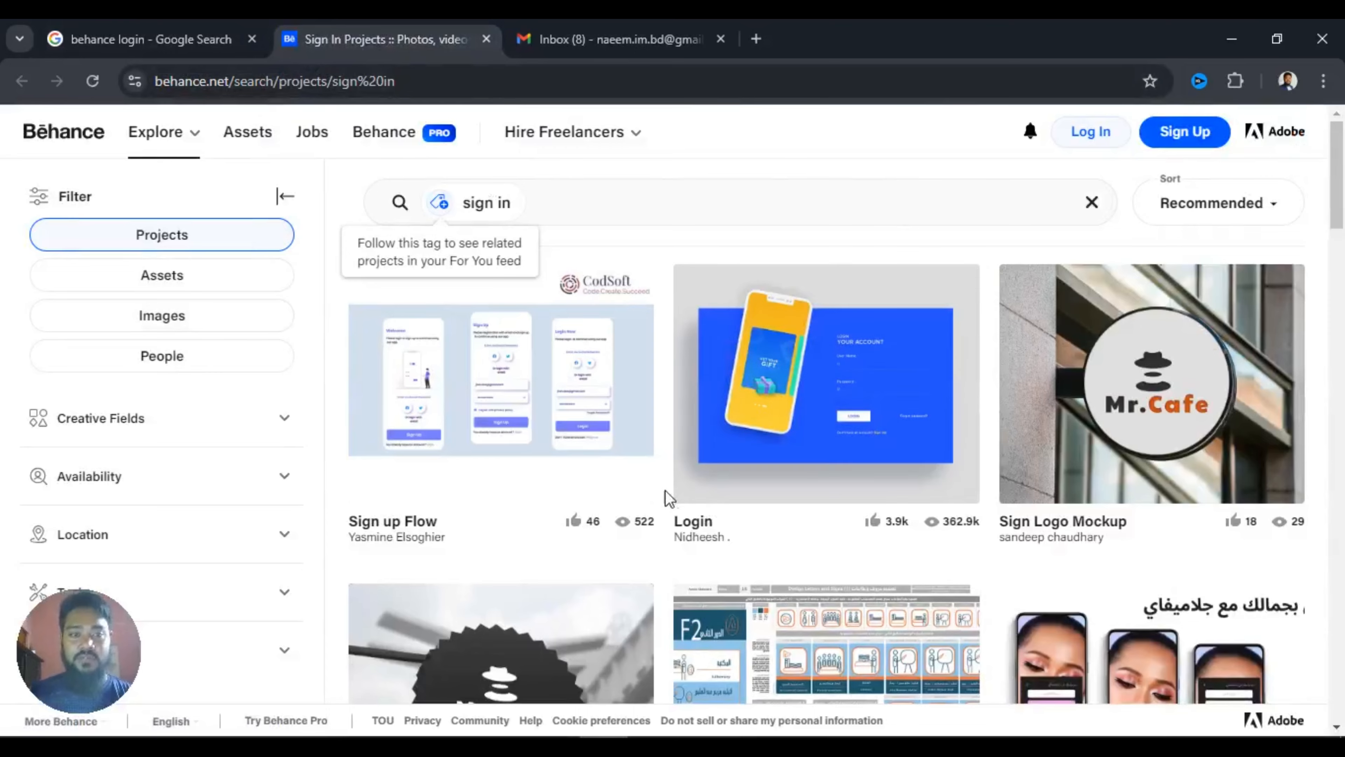
- Dismiss the Google sign-in prompt on Behance and open the account sign-up form
{"action": "scroll", "coordinate": [668, 498], "scroll_direction": "down", "scroll_amount": 3}
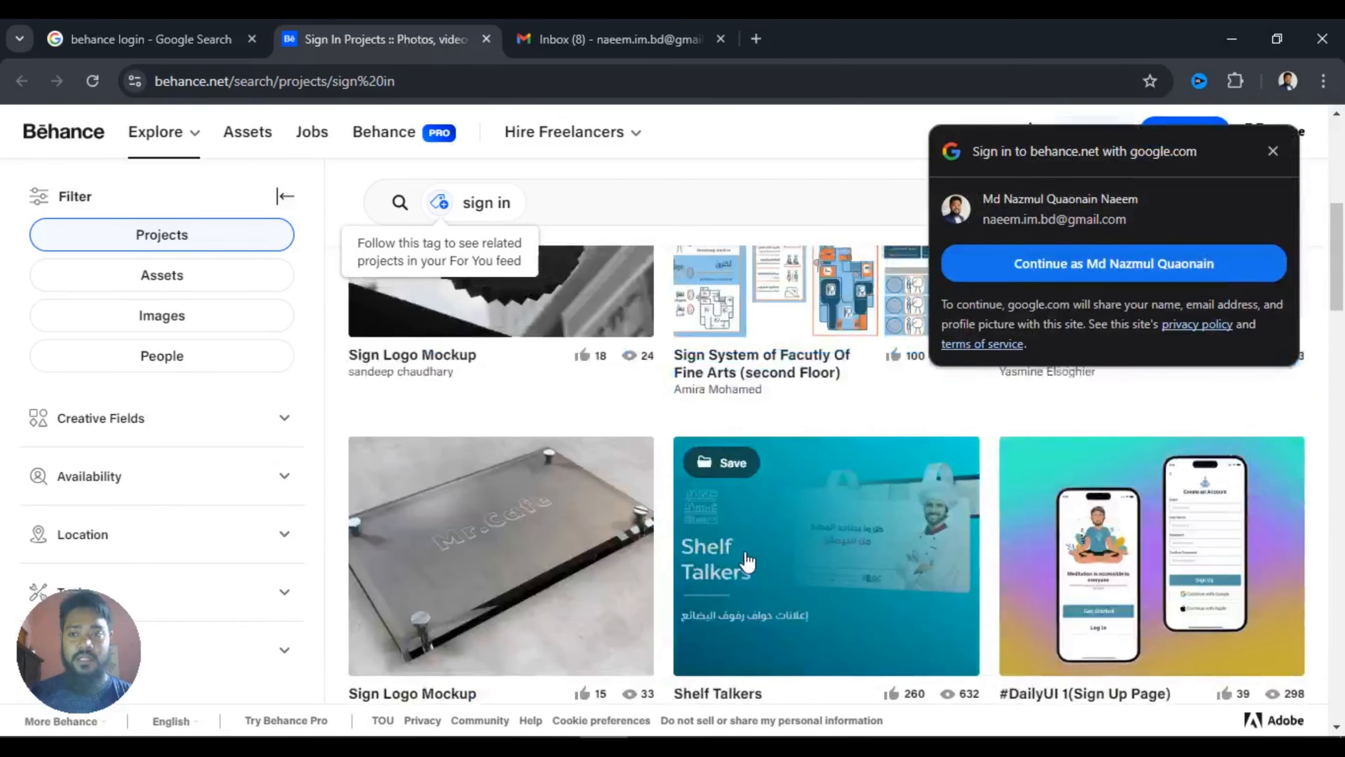
{"action": "scroll", "coordinate": [748, 561], "scroll_direction": "up", "scroll_amount": 3}
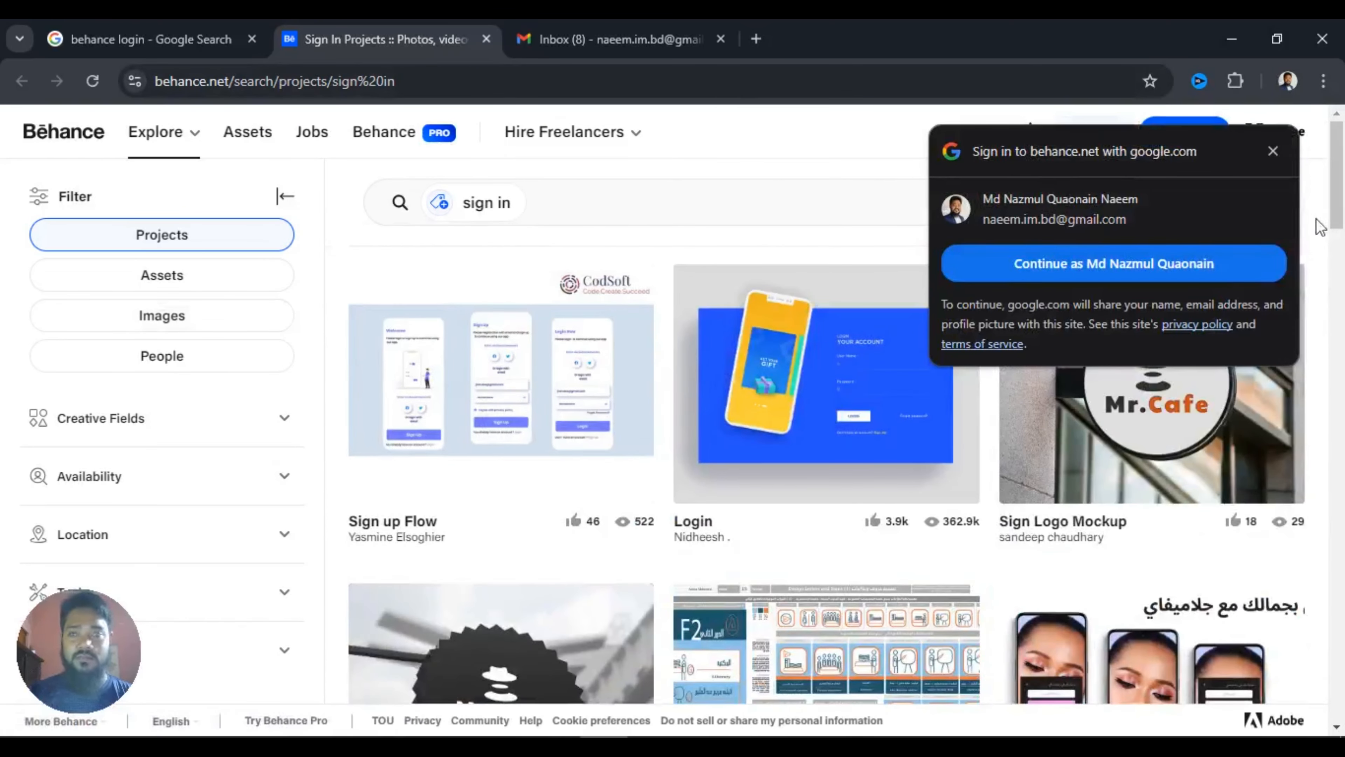
{"action": "left_click", "coordinate": [1273, 153]}
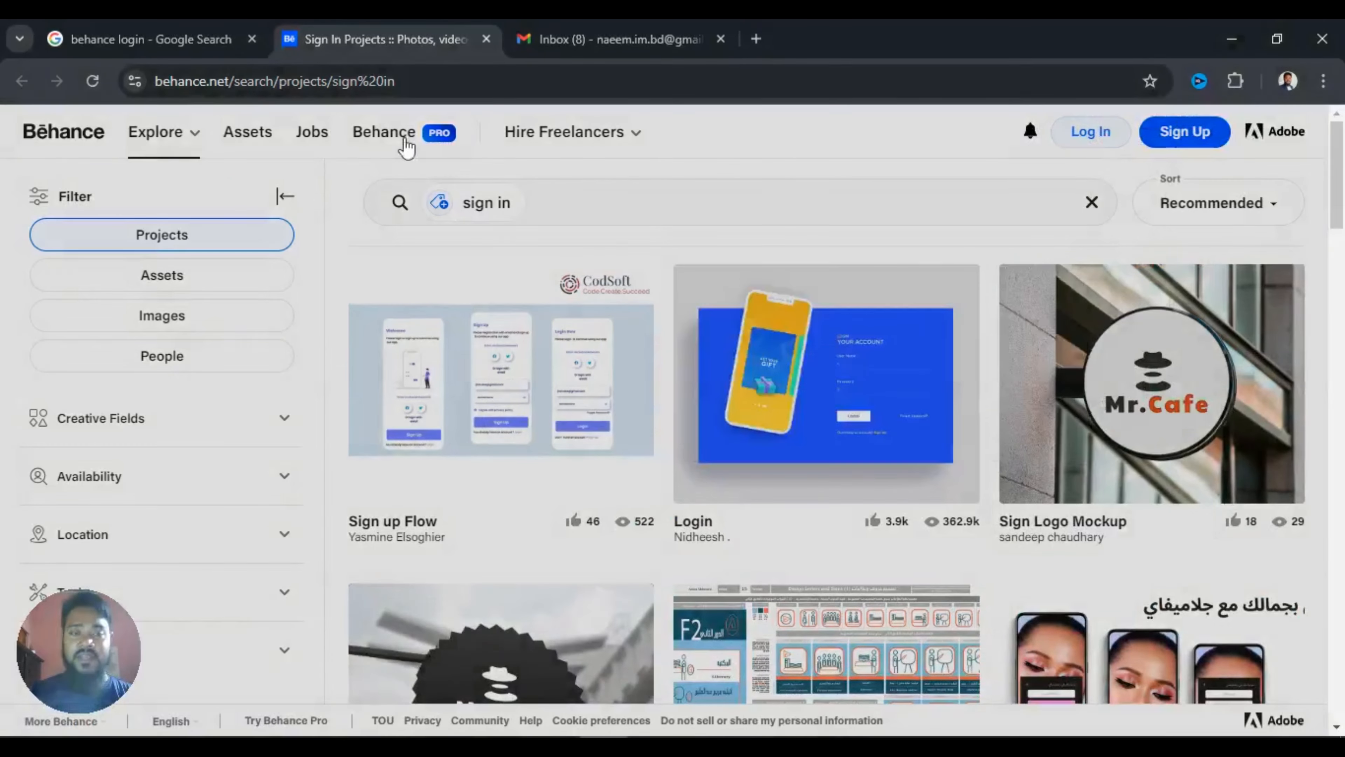
{"action": "scroll", "coordinate": [693, 588], "scroll_direction": "down", "scroll_amount": 10}
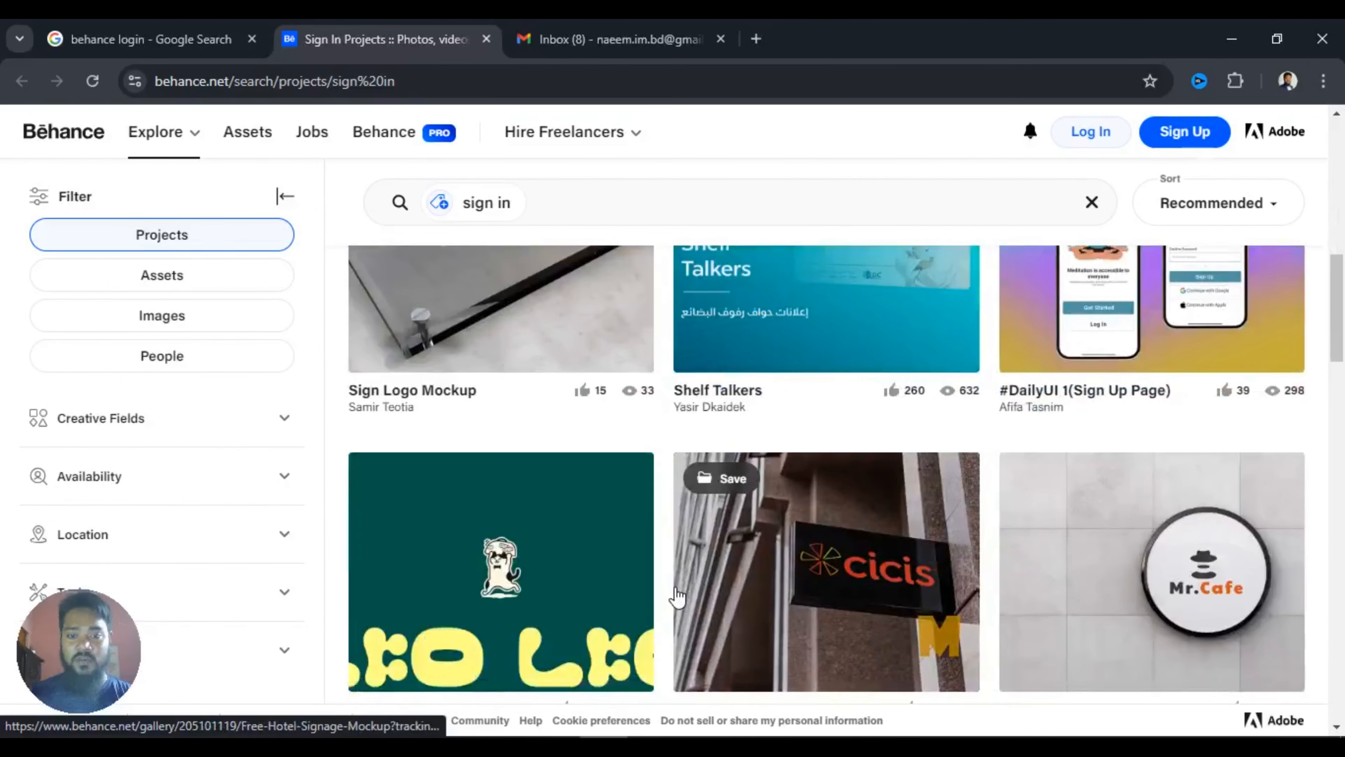
{"action": "scroll", "coordinate": [668, 583], "scroll_direction": "up", "scroll_amount": 8}
{"action": "scroll", "coordinate": [659, 573], "scroll_direction": "up", "scroll_amount": 2}
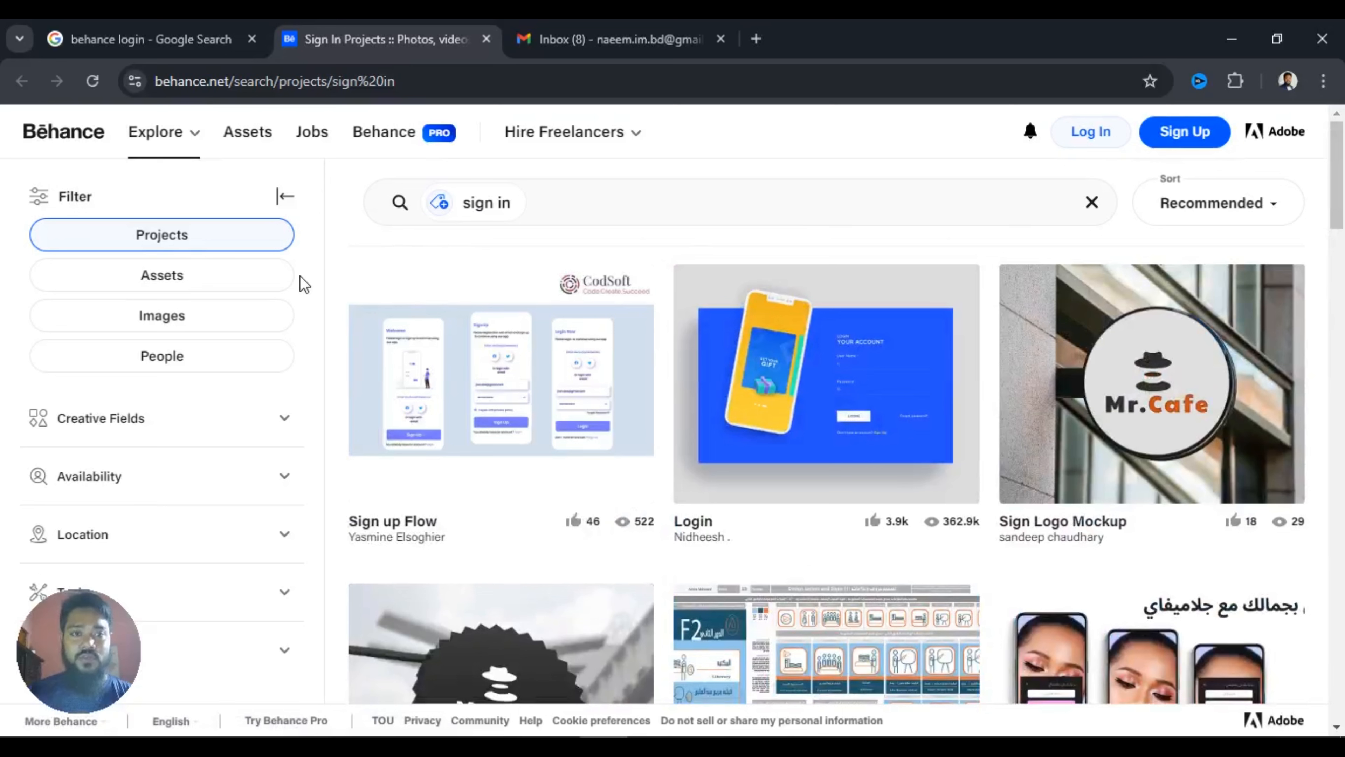
{"action": "left_click", "coordinate": [1184, 139]}
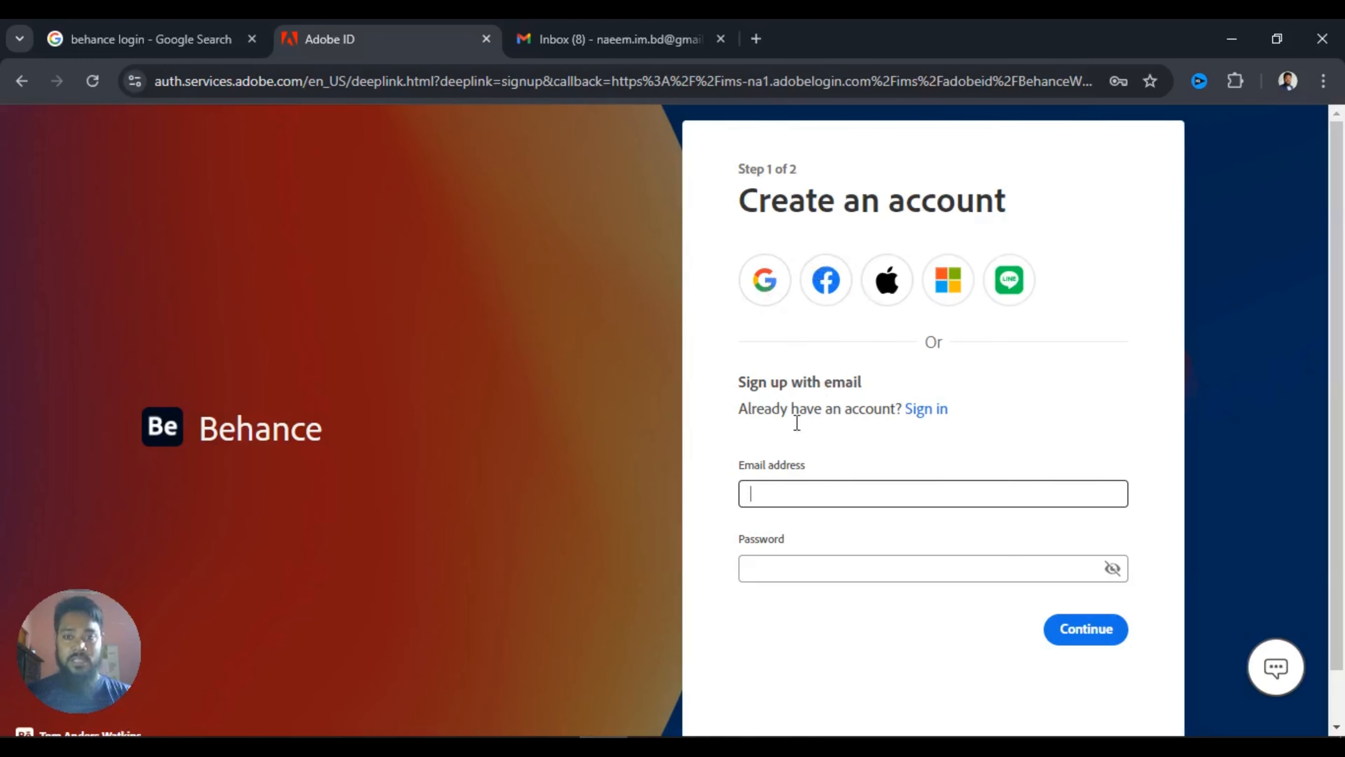
- Try to sign up with the e-mail address copied from the open Gmail account
{"action": "left_click", "coordinate": [583, 32]}
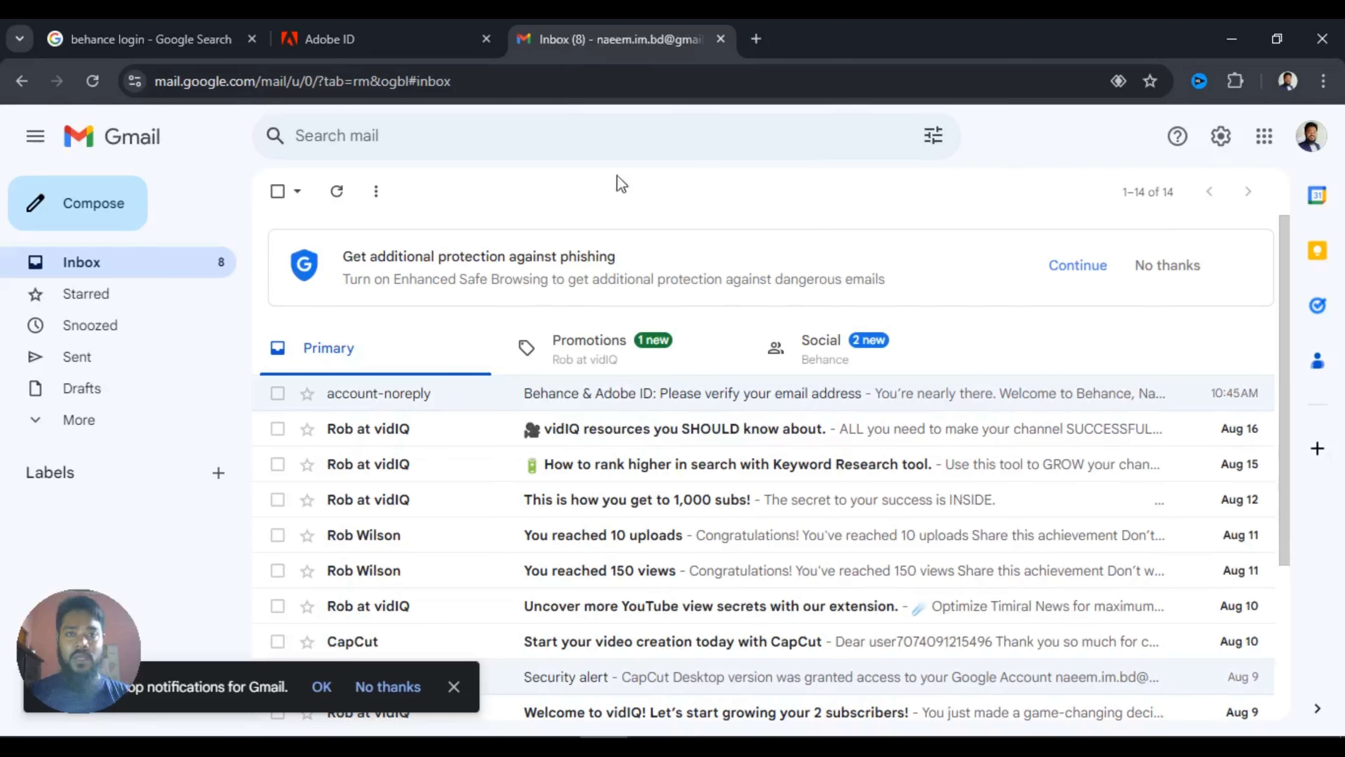
{"action": "left_click", "coordinate": [1318, 140]}
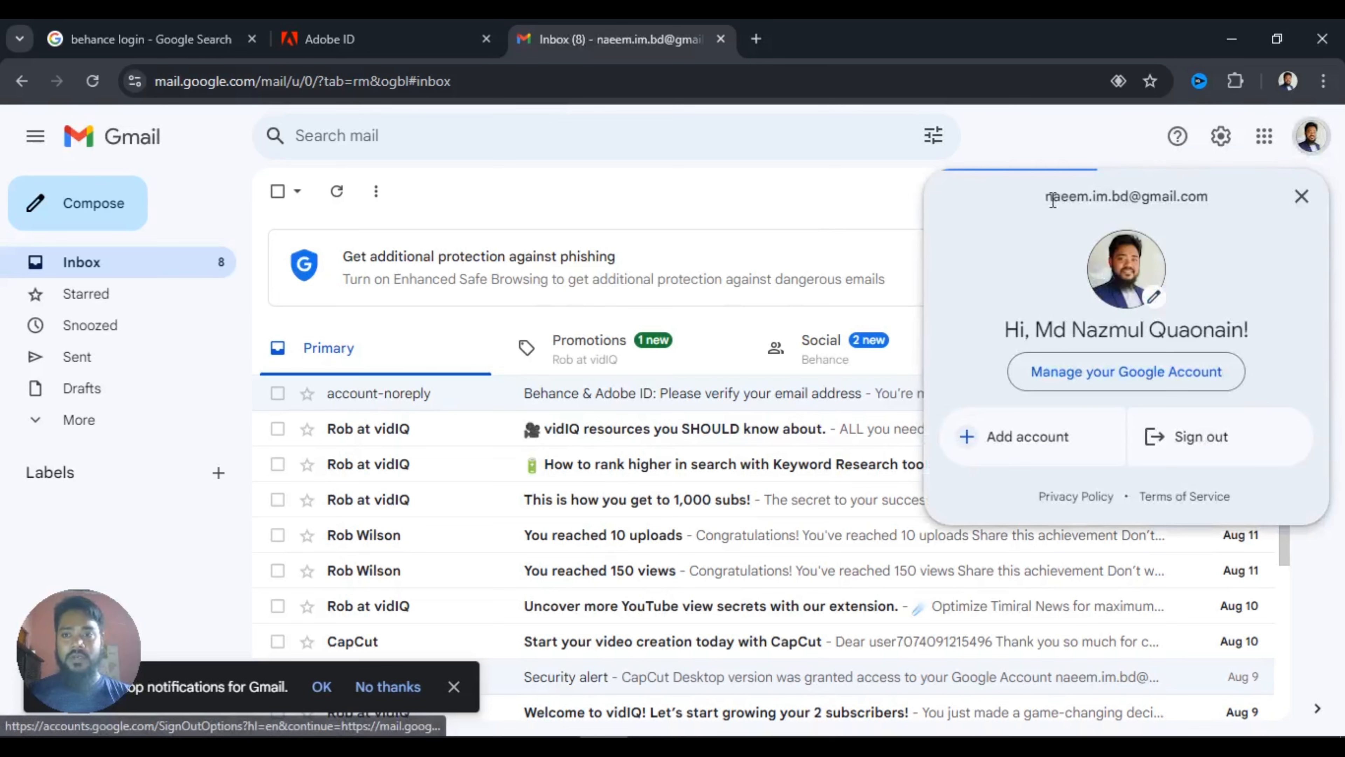
{"action": "left_click_drag", "start_coordinate": [1048, 195], "coordinate": [1228, 196]}
{"action": "right_click", "coordinate": [1135, 196]}
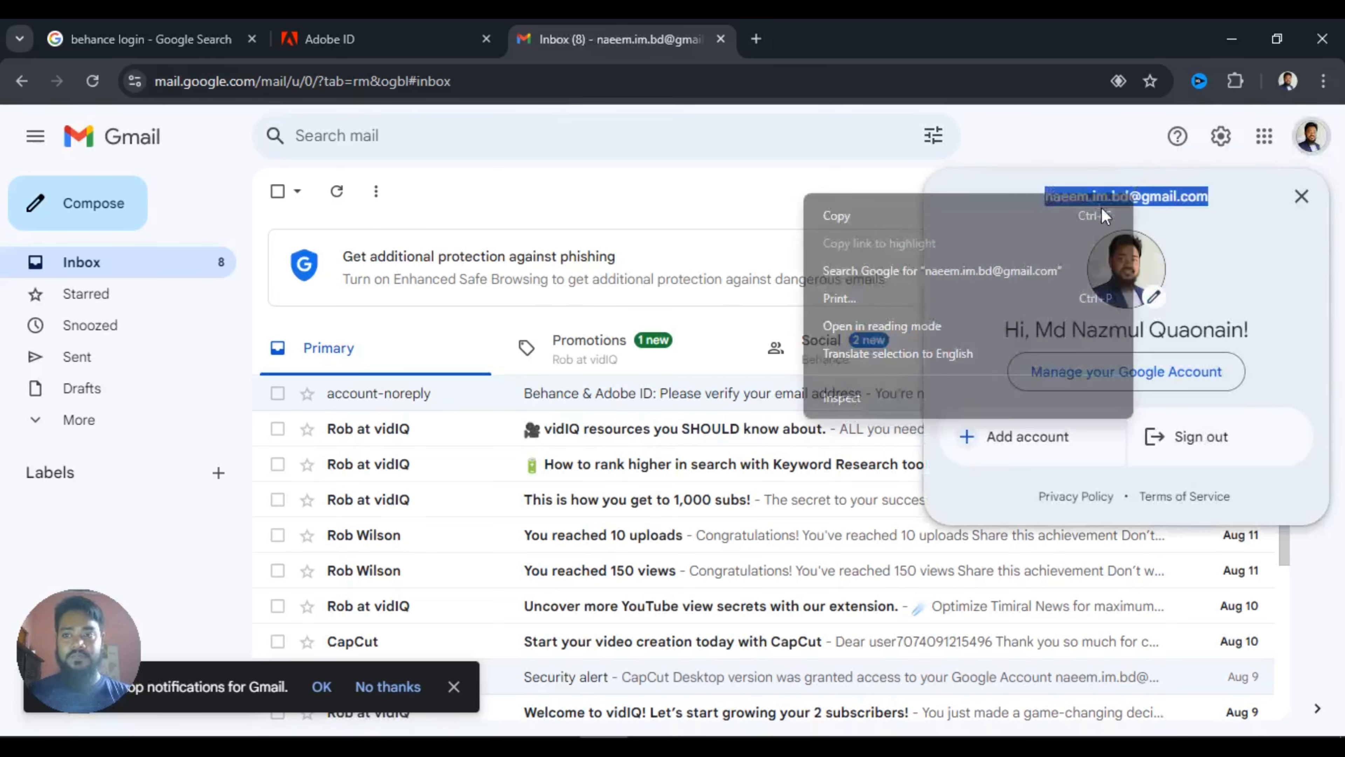
{"action": "left_click", "coordinate": [842, 218]}
{"action": "left_click", "coordinate": [342, 33]}
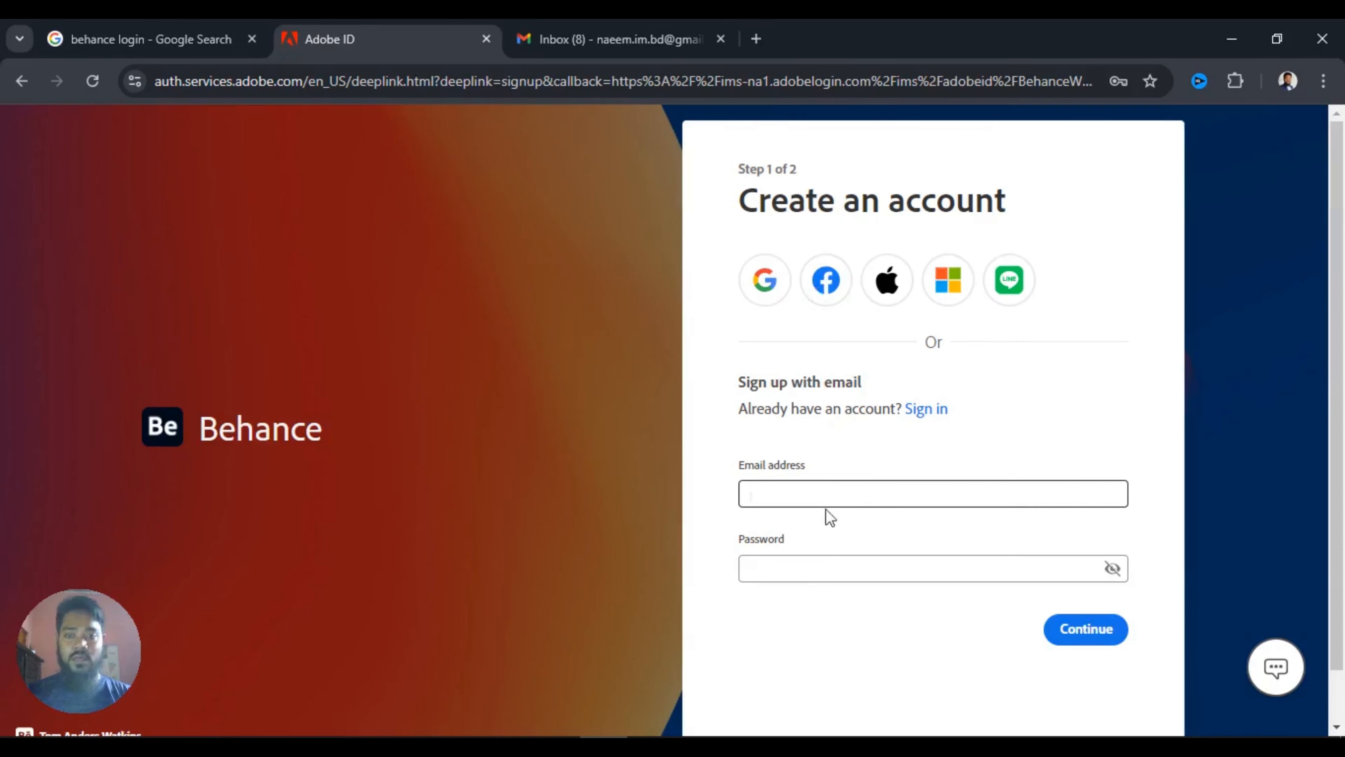
{"action": "key", "text": "ctrl+v"}
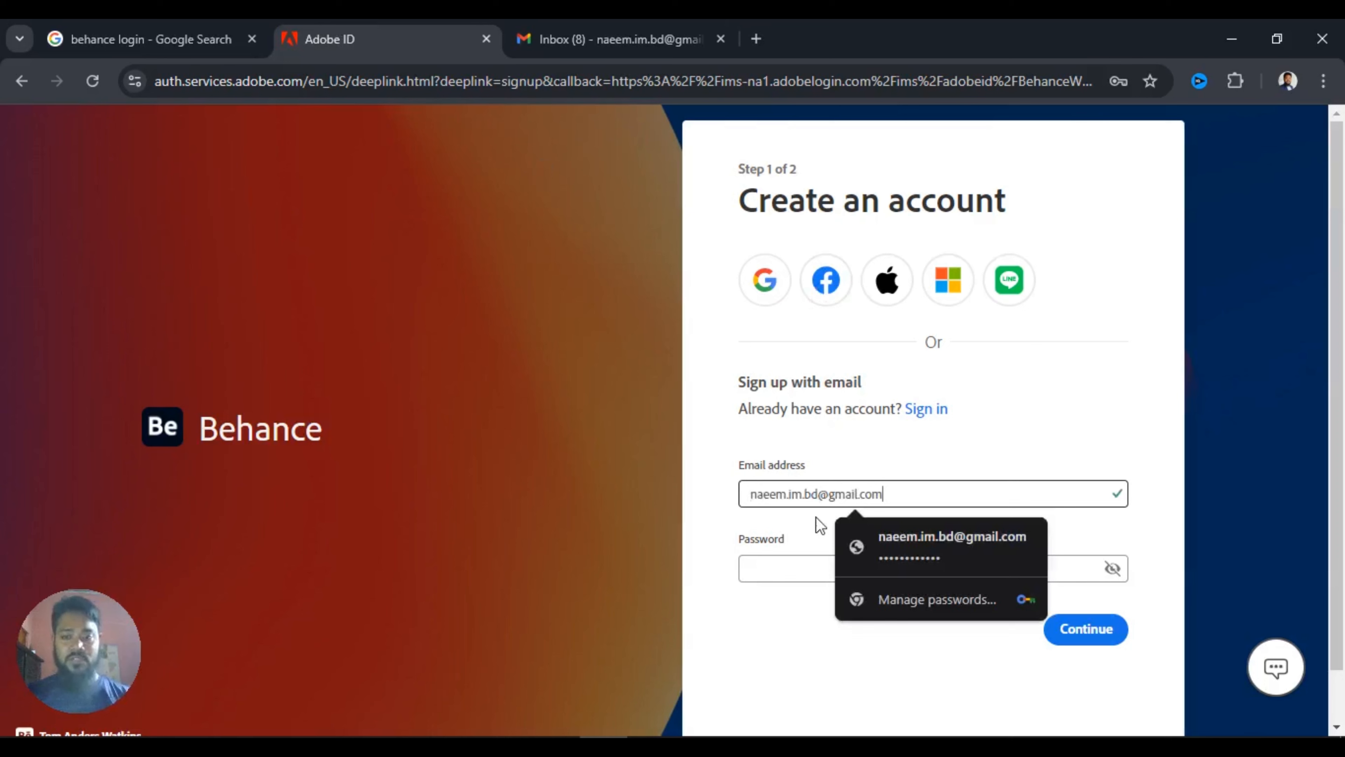
{"action": "left_click", "coordinate": [765, 565]}
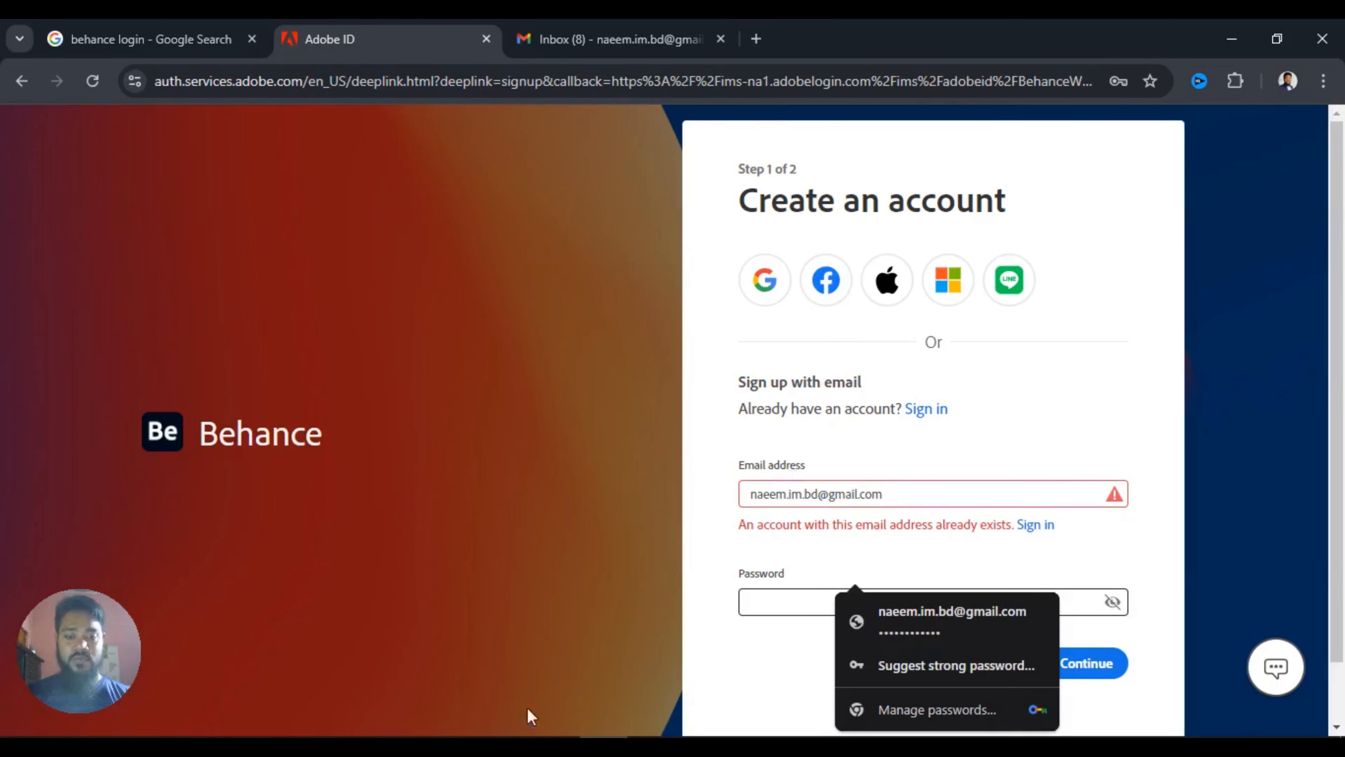
- Open the Chrome profile named Md and copy its Google account's e-mail address
{"action": "left_click", "coordinate": [459, 747]}
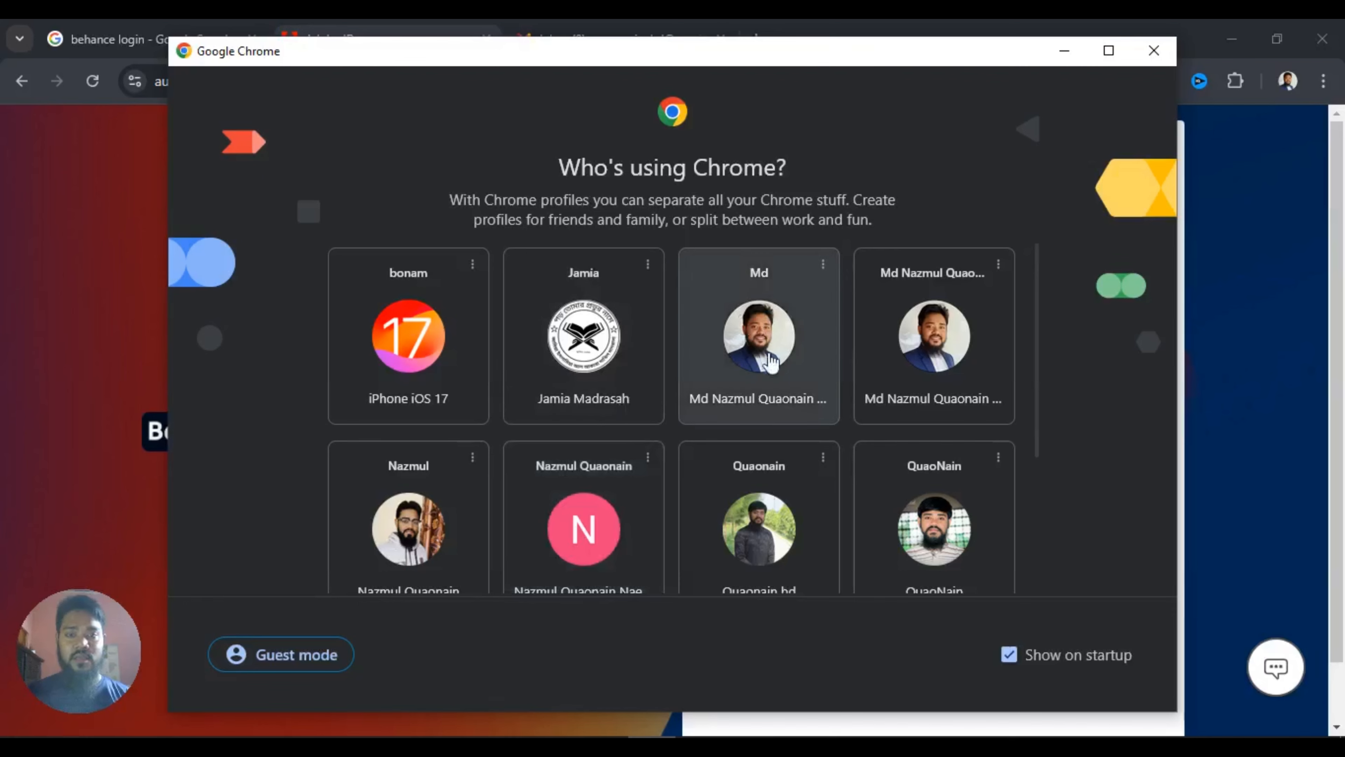
{"action": "left_click", "coordinate": [763, 354]}
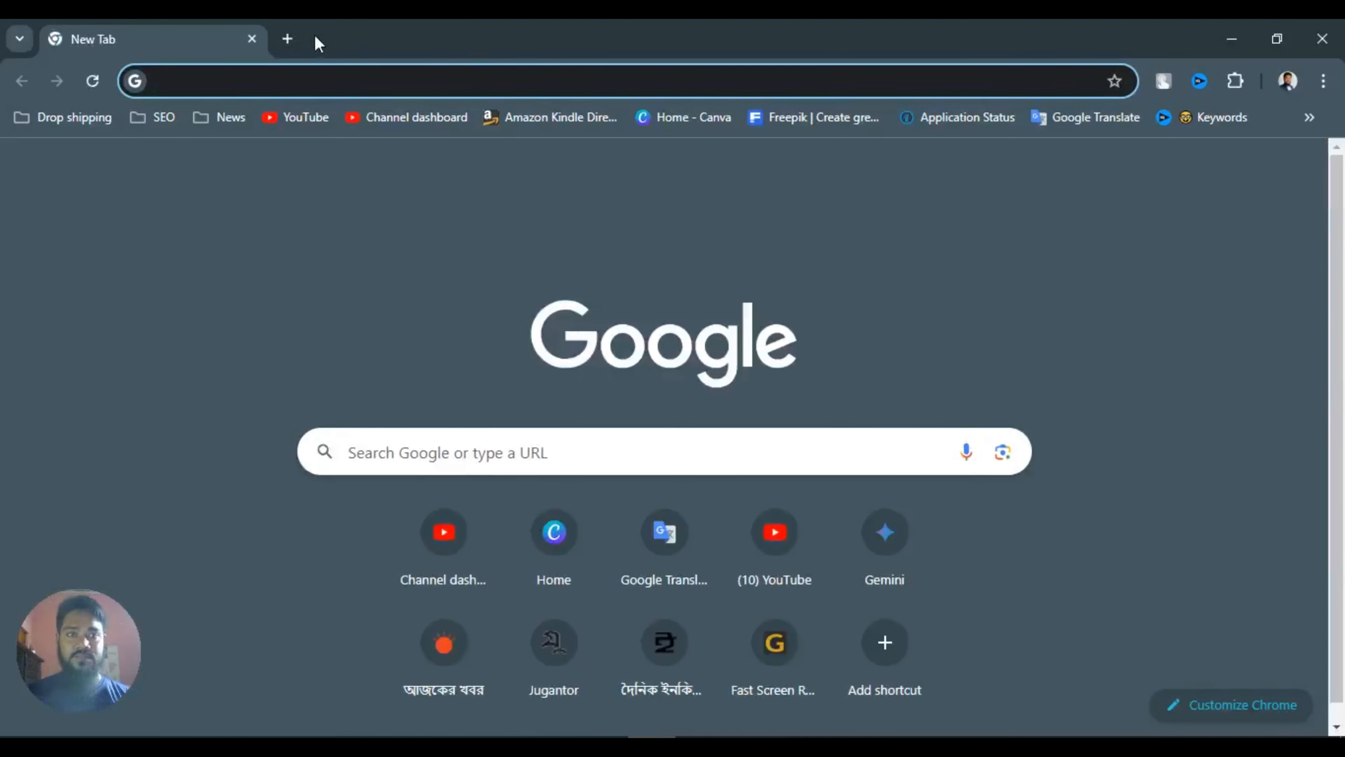
{"action": "left_click", "coordinate": [1294, 170]}
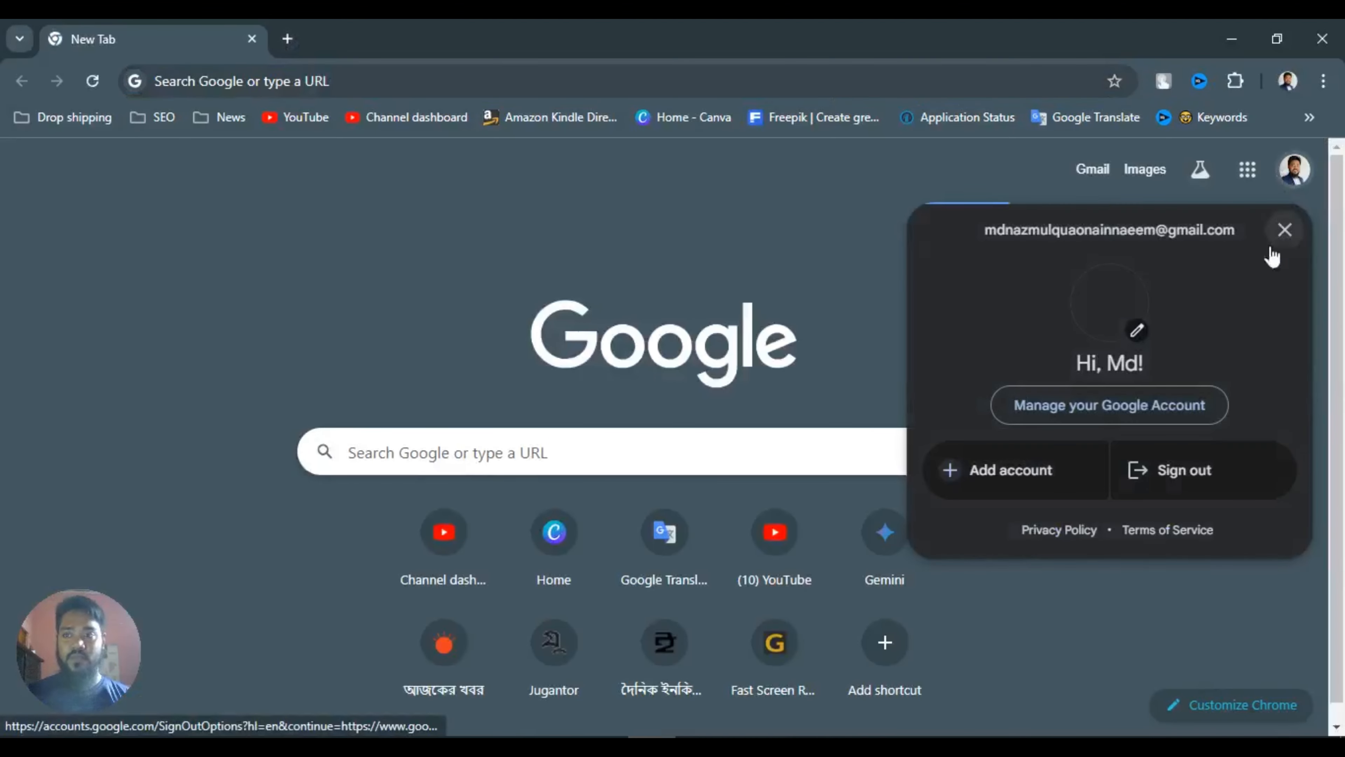
{"action": "left_click_drag", "start_coordinate": [992, 228], "coordinate": [1233, 217]}
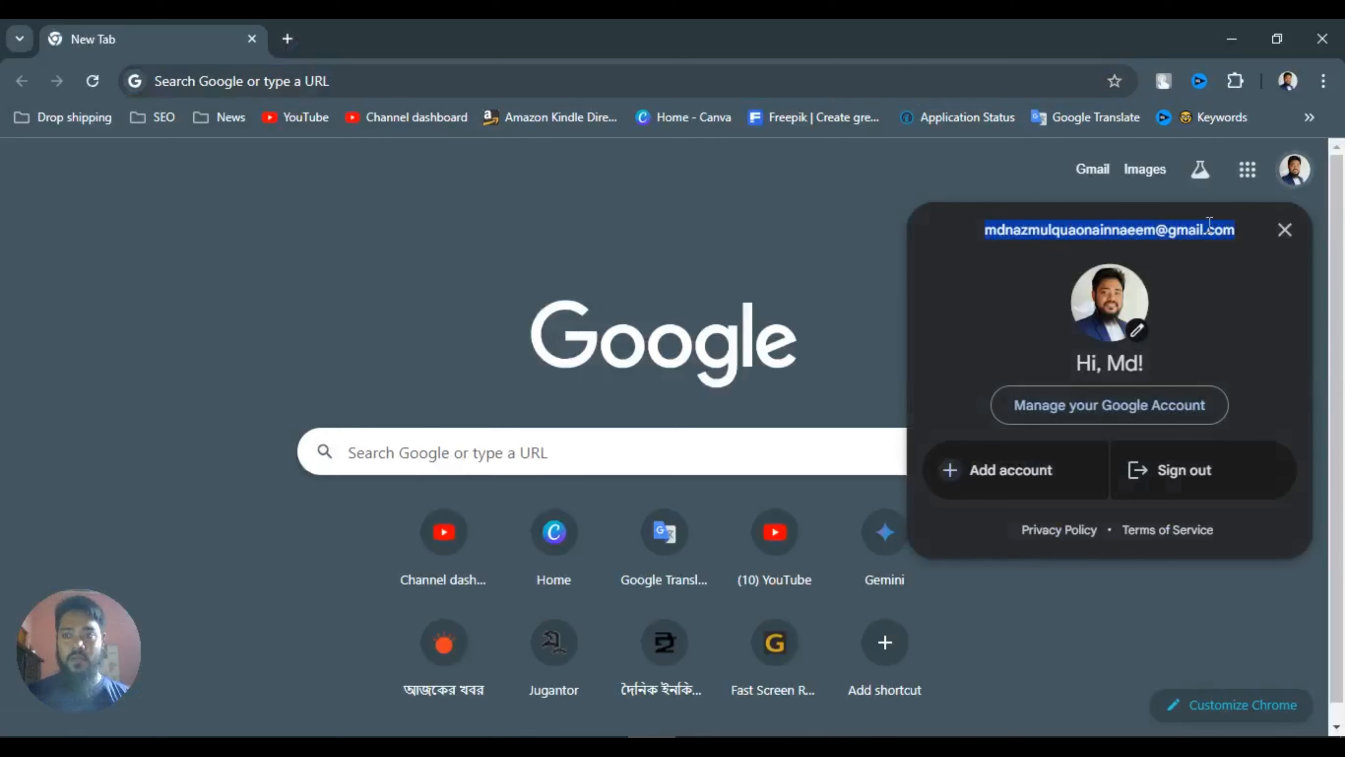
{"action": "right_click", "coordinate": [1135, 233]}
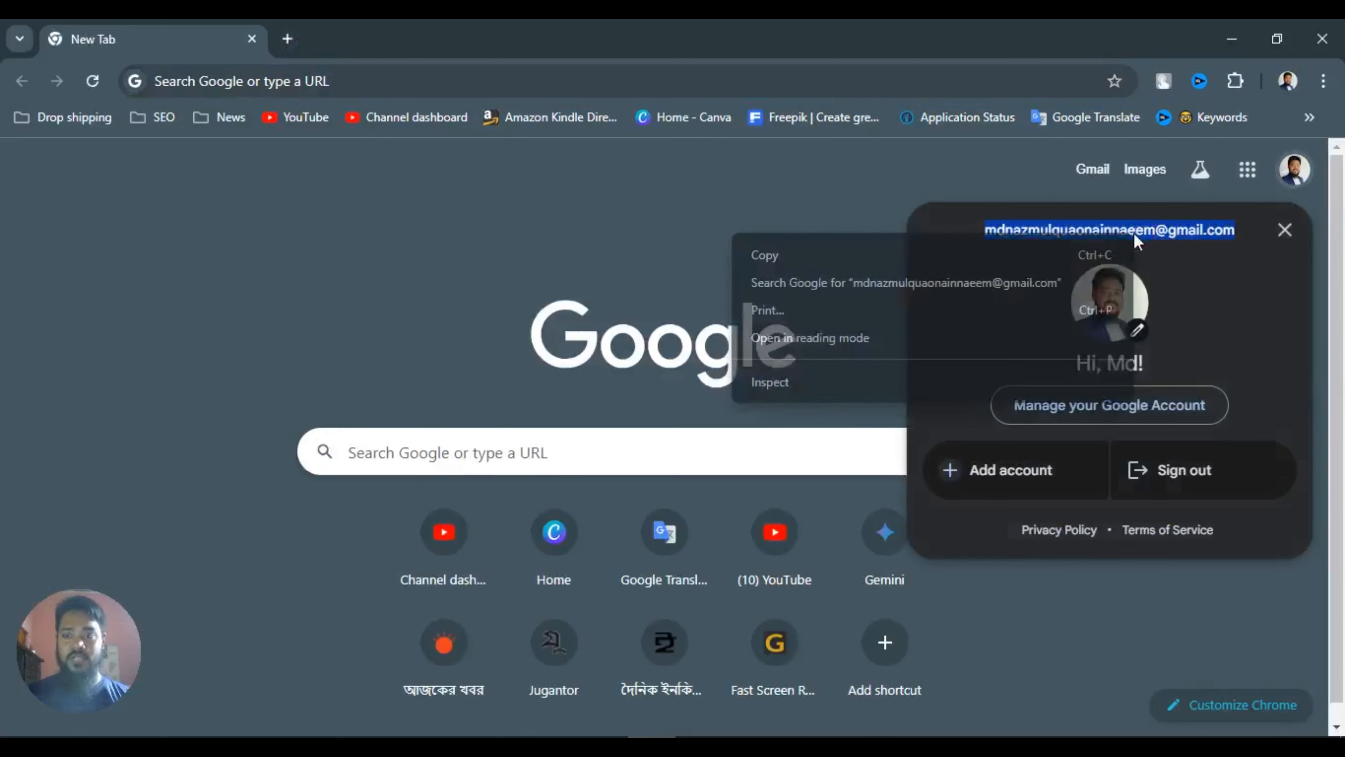
{"action": "left_click", "coordinate": [846, 253]}
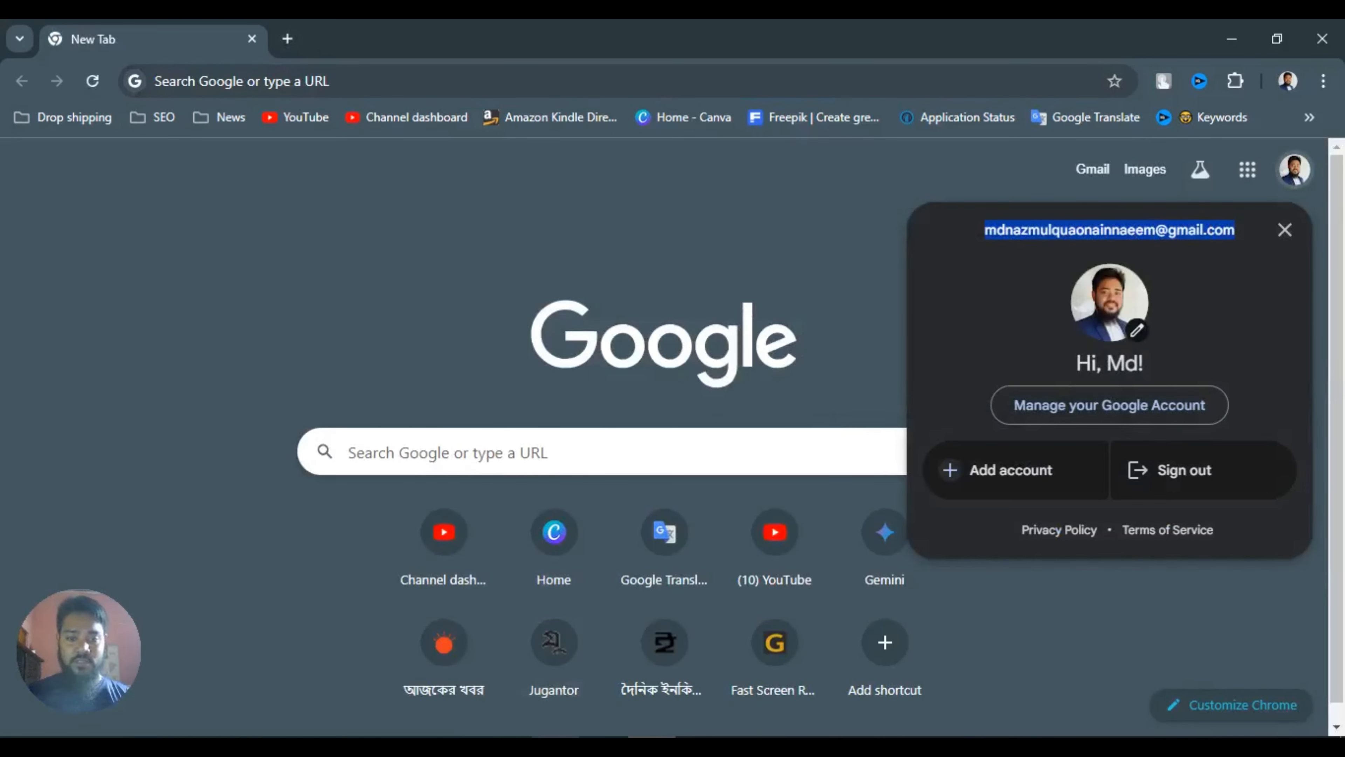
{"action": "key", "text": "Escape"}
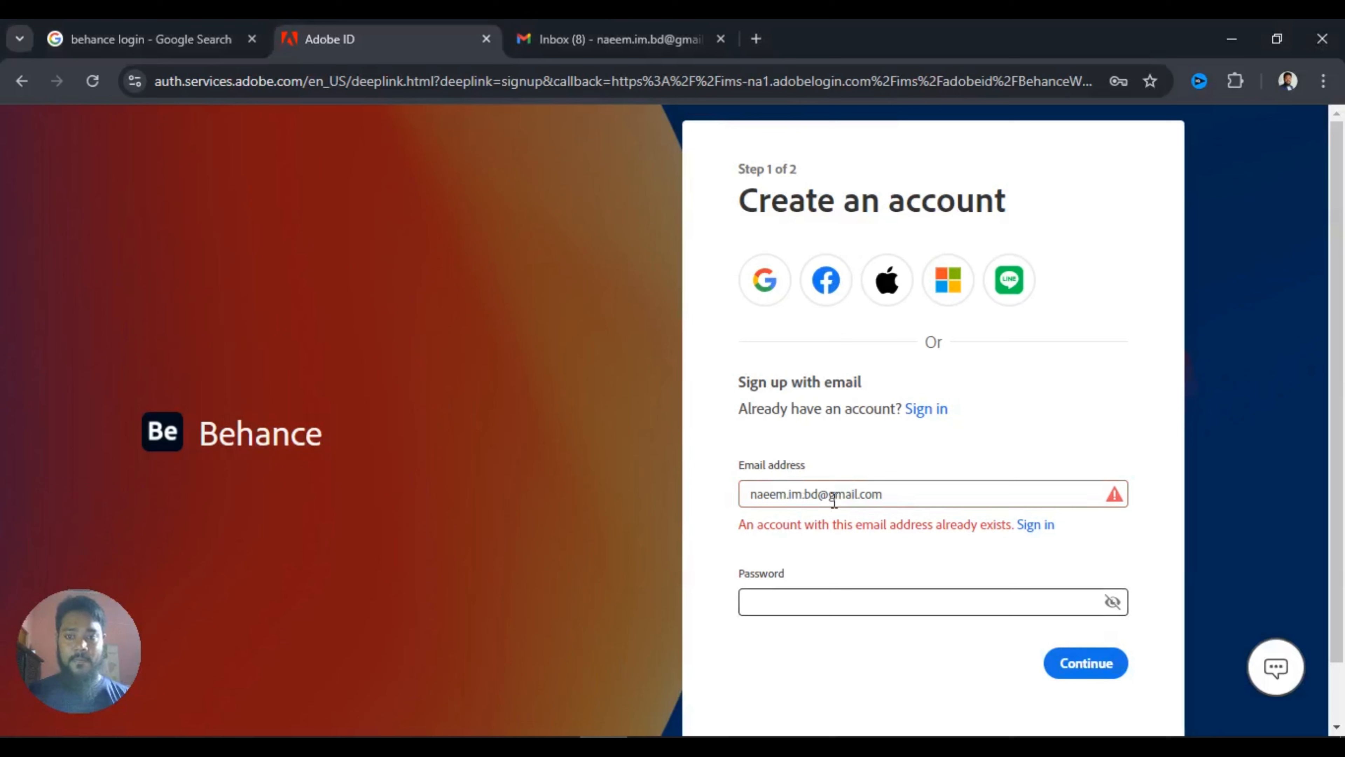
- Replace the e-mail address in the Adobe sign-up form with the copied one and go to the password field
{"action": "left_click", "coordinate": [841, 497]}
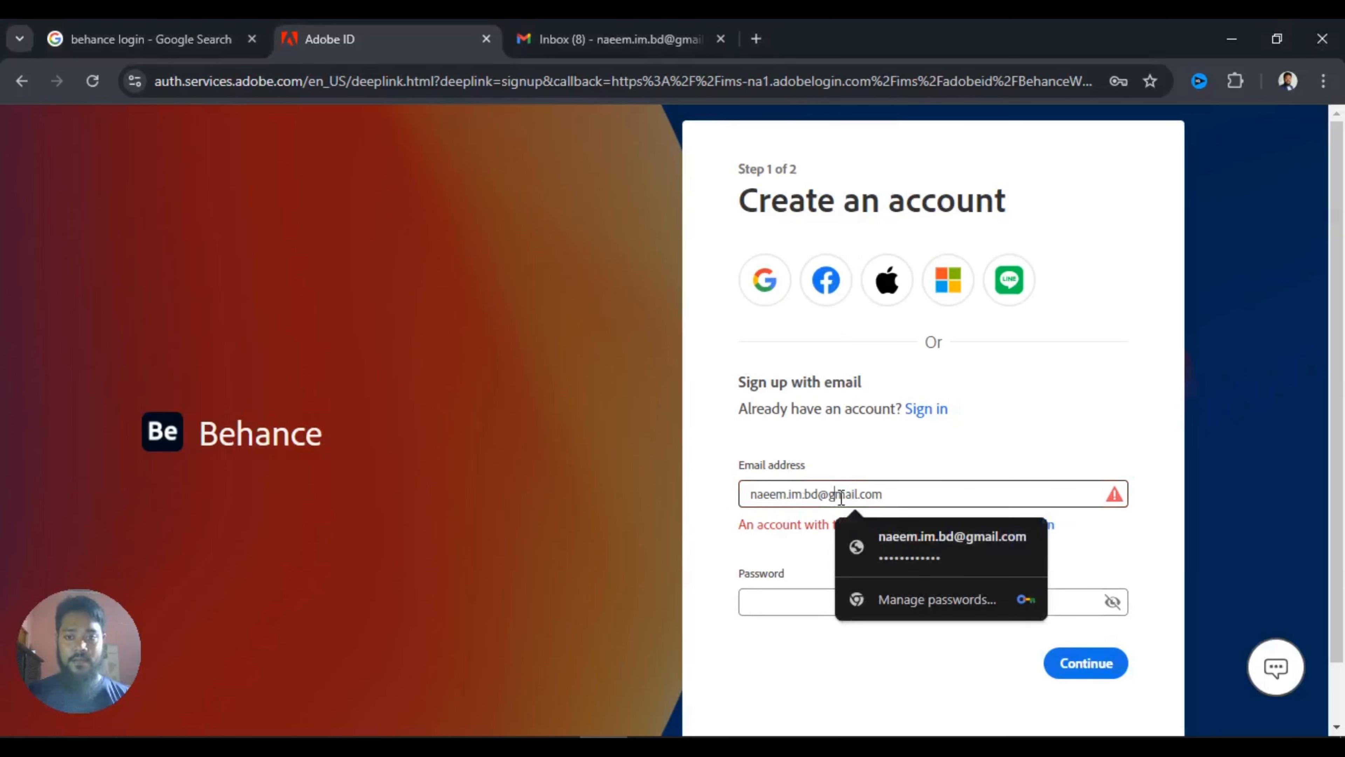
{"action": "key", "text": "ctrl+a"}
{"action": "key", "text": "ctrl+v"}
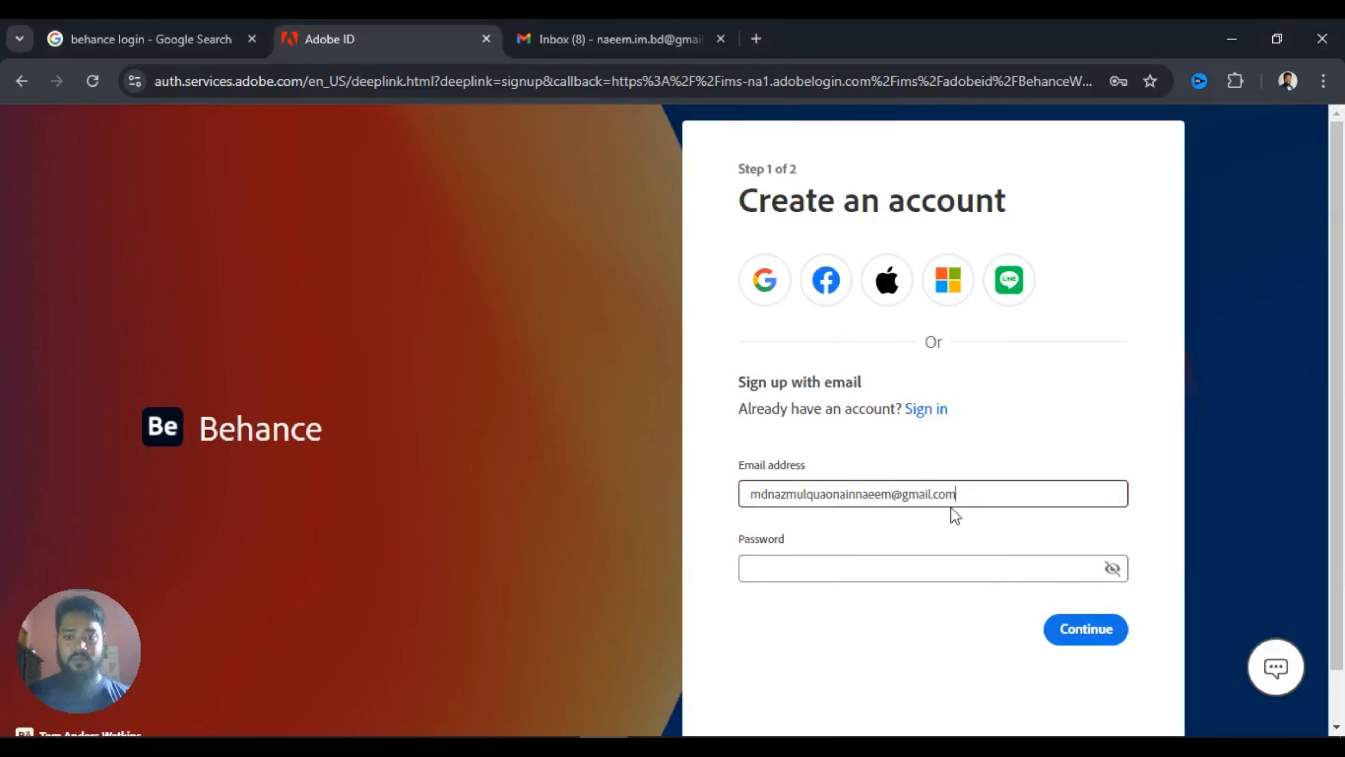
{"action": "left_click", "coordinate": [904, 567]}
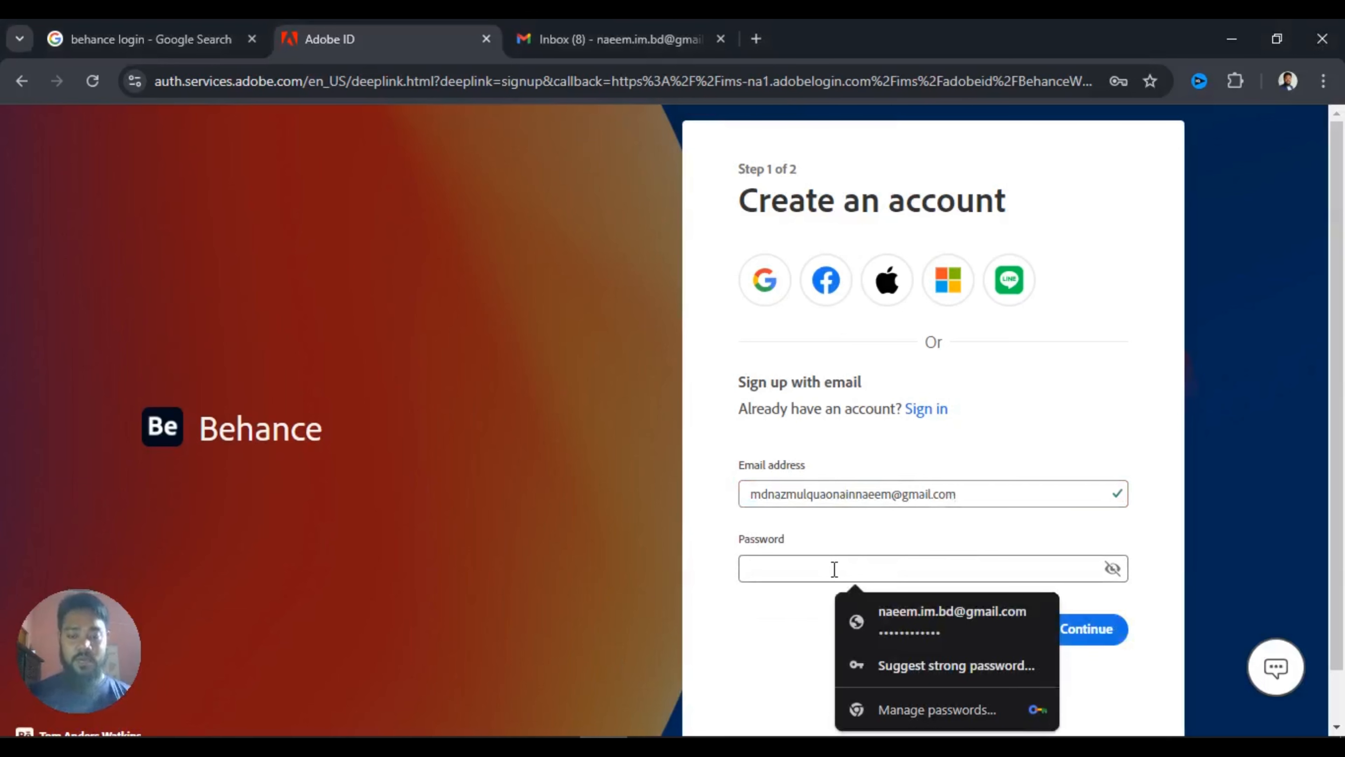
- Enter the account password for the new Adobe account and continue to the second sign-up page
{"action": "type", "text": "a"}
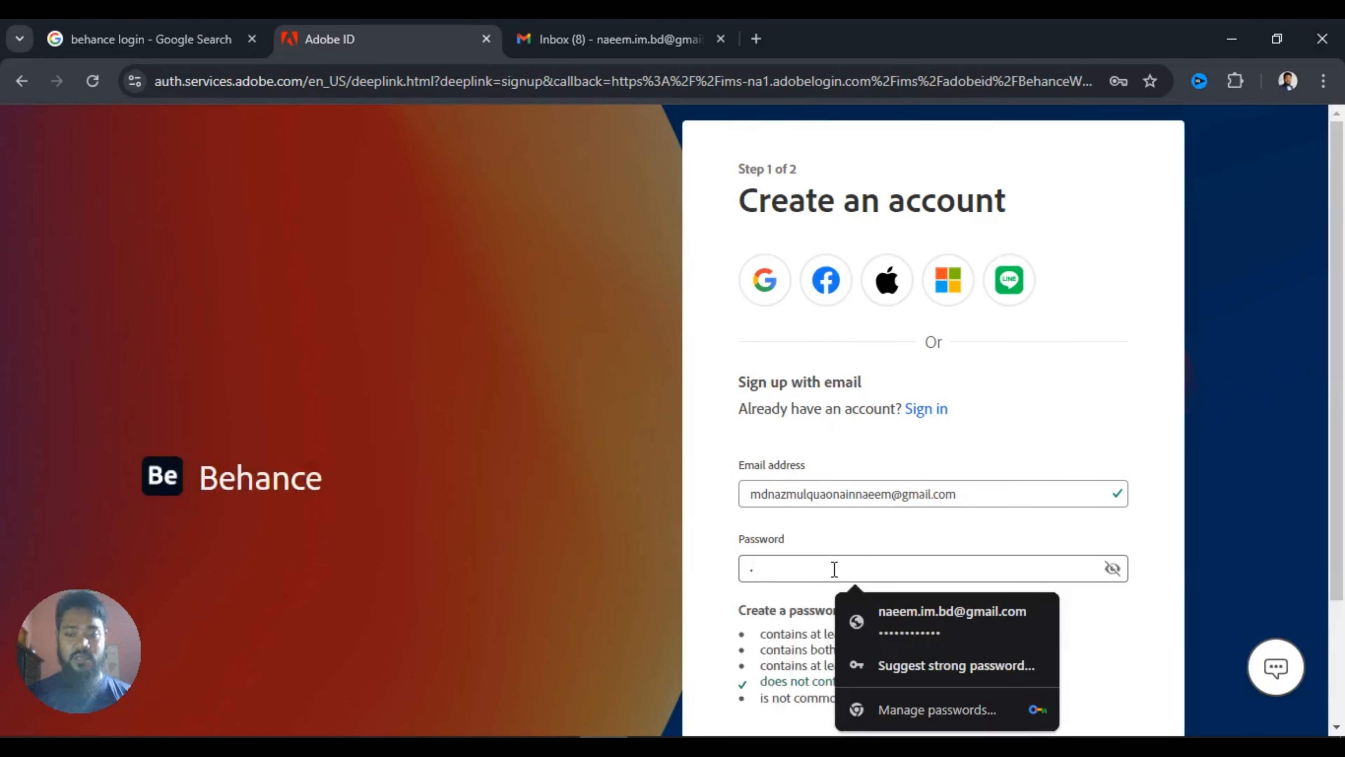
{"action": "scroll", "coordinate": [782, 589], "scroll_direction": "down", "scroll_amount": 3}
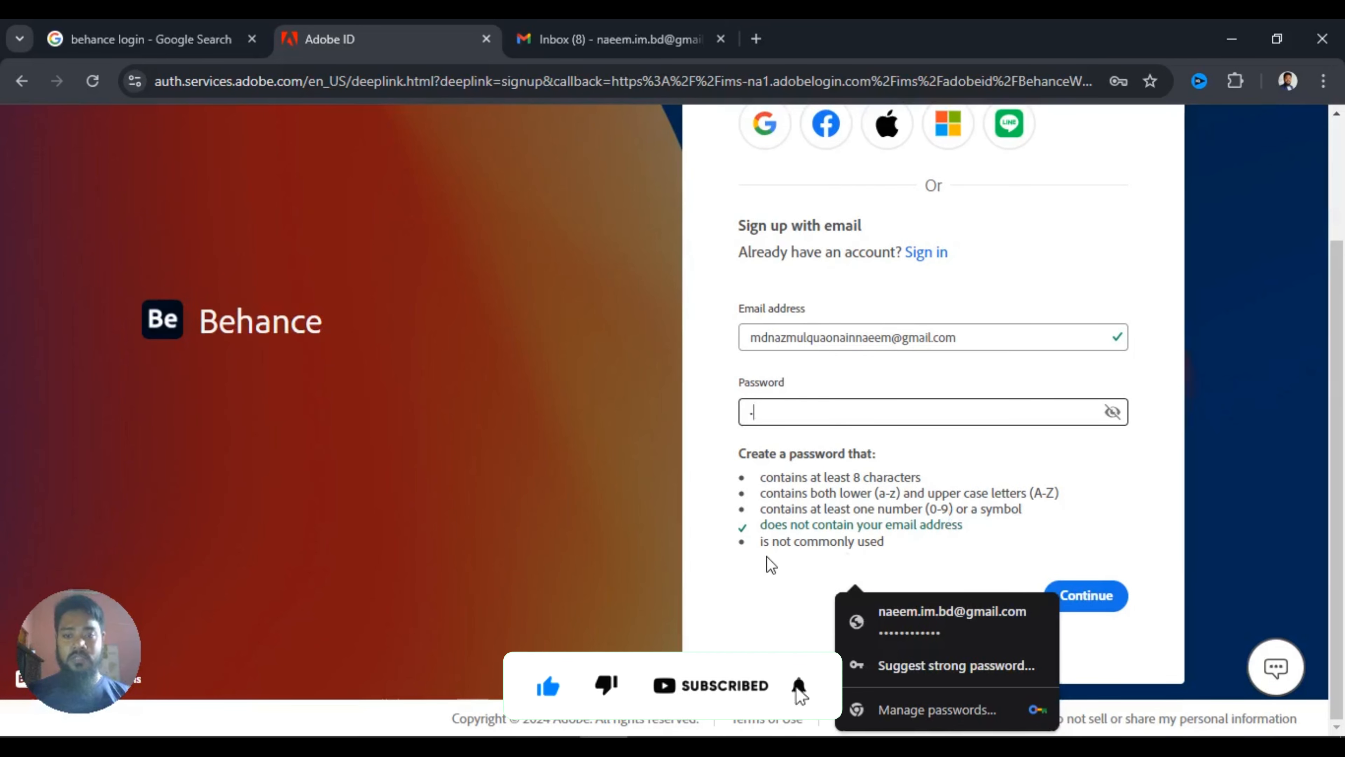
{"action": "scroll", "coordinate": [768, 556], "scroll_direction": "up", "scroll_amount": 2}
{"action": "scroll", "coordinate": [763, 561], "scroll_direction": "down", "scroll_amount": 2}
{"action": "scroll", "coordinate": [763, 561], "scroll_direction": "up", "scroll_amount": 2}
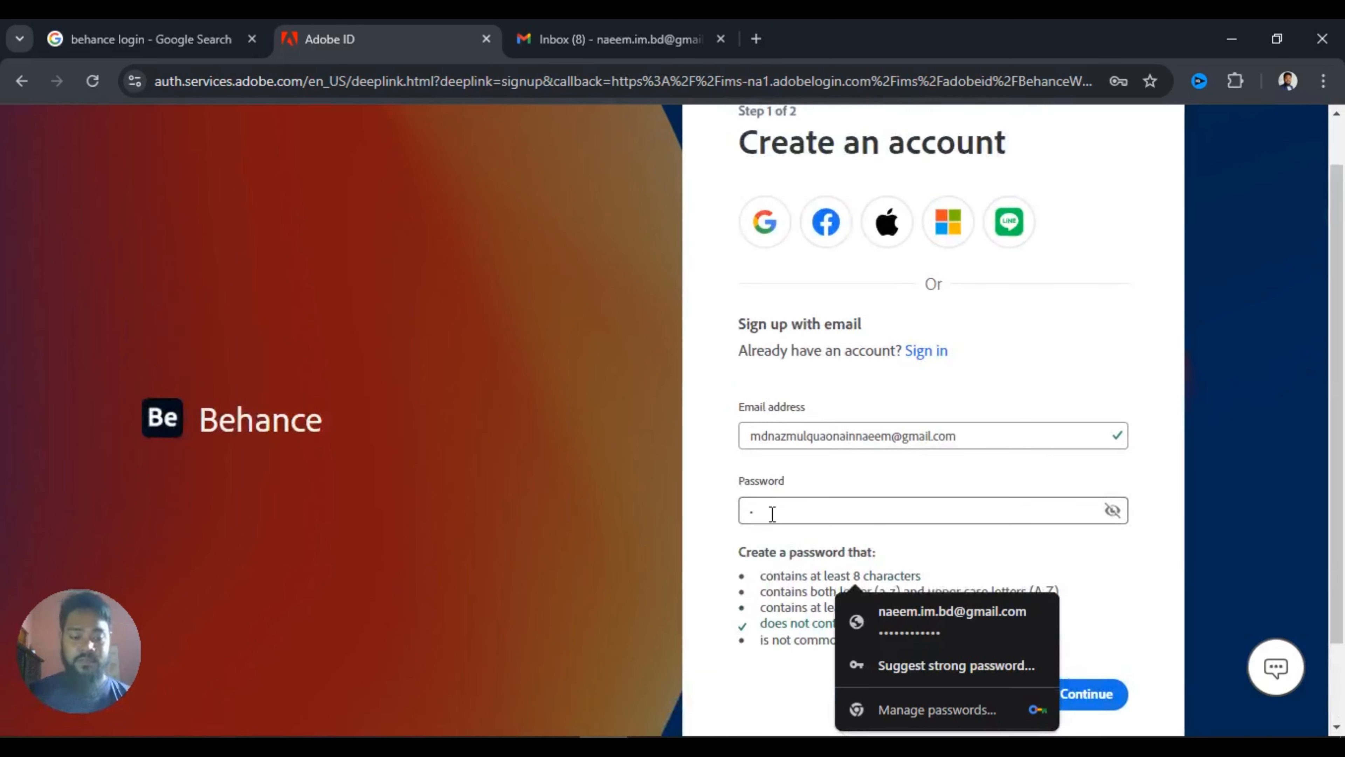
{"action": "type", "text": "a"}
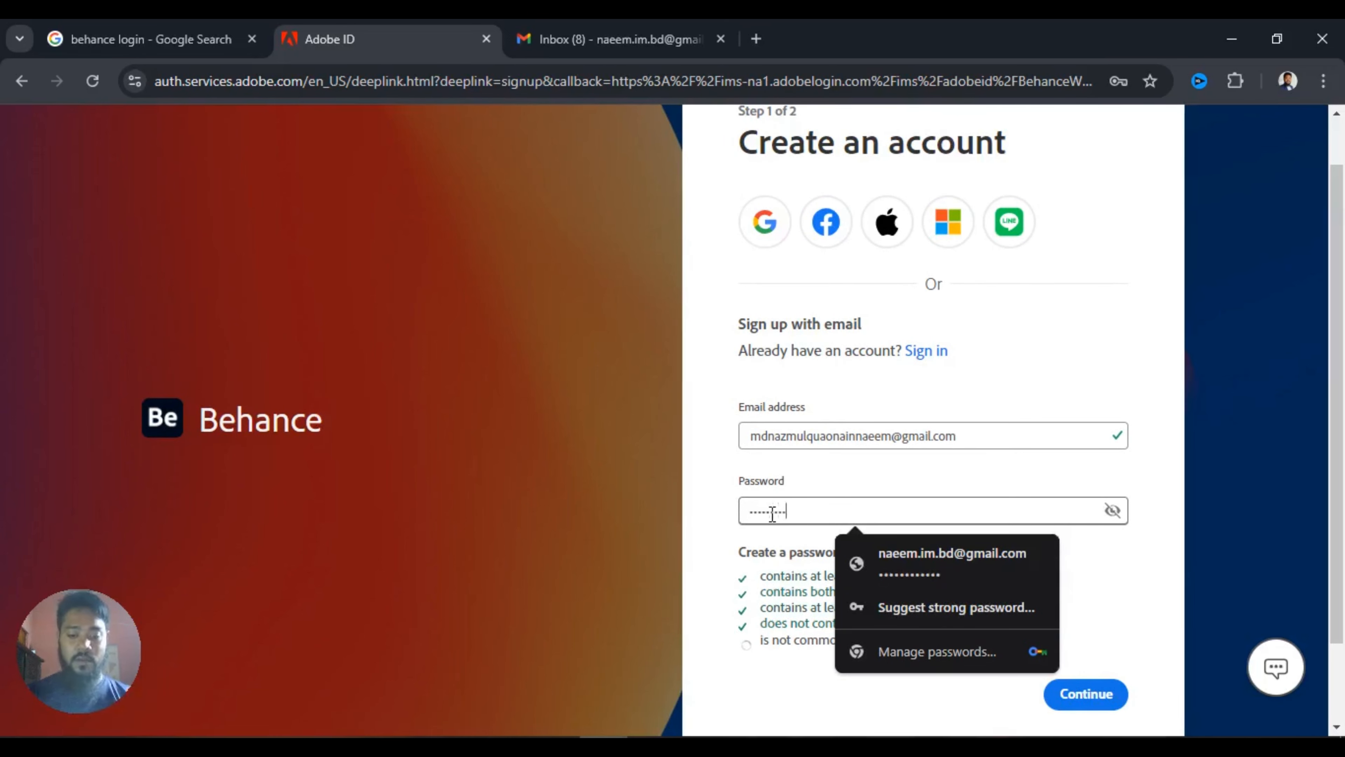
{"action": "type", "text": "•••••"}
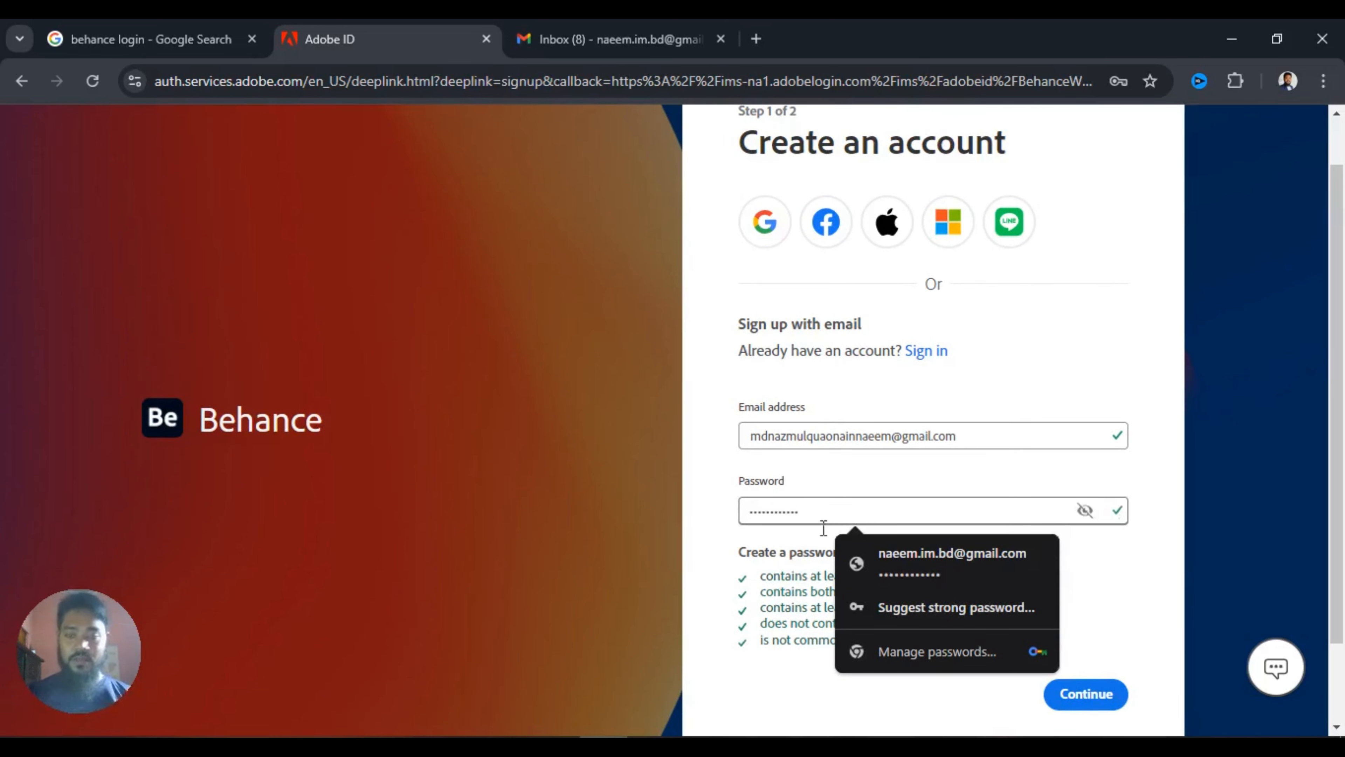
{"action": "scroll", "coordinate": [823, 527], "scroll_direction": "down", "scroll_amount": 3}
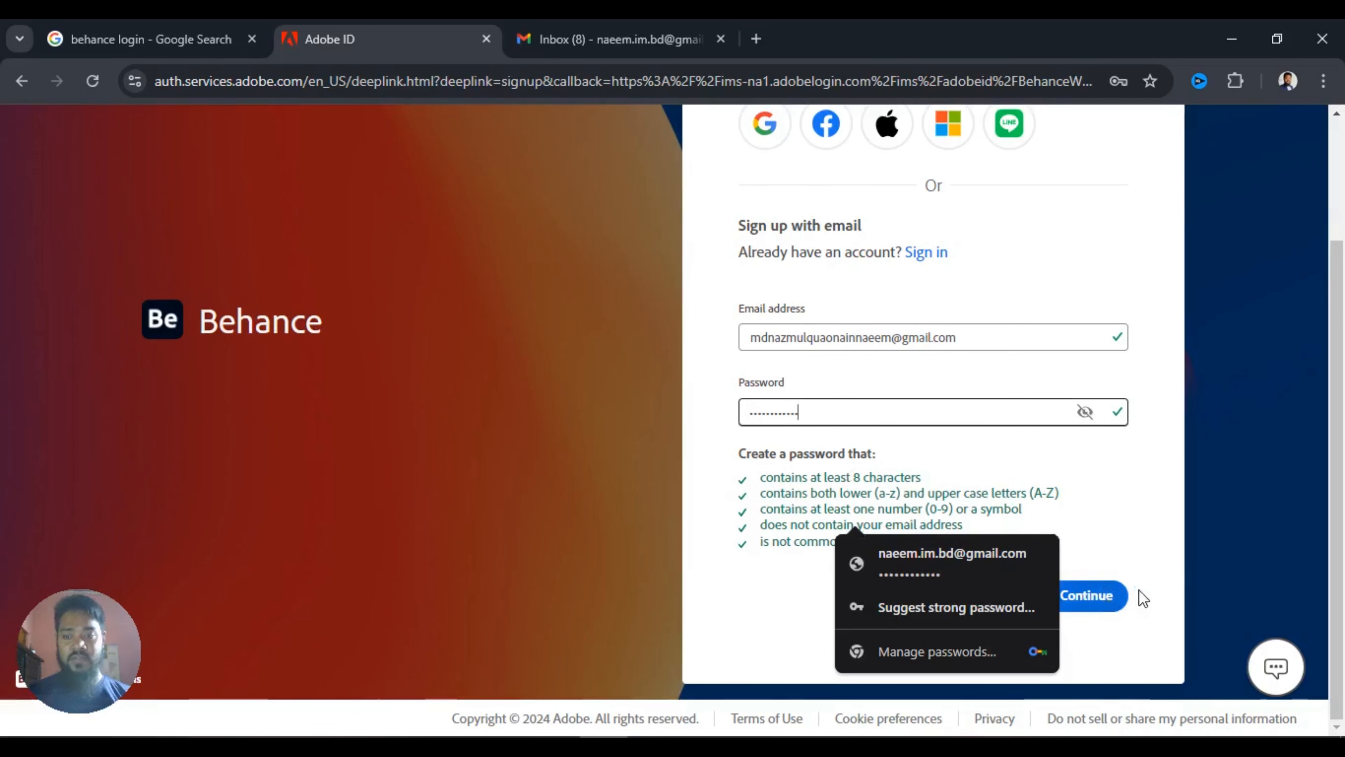
{"action": "left_click", "coordinate": [768, 603]}
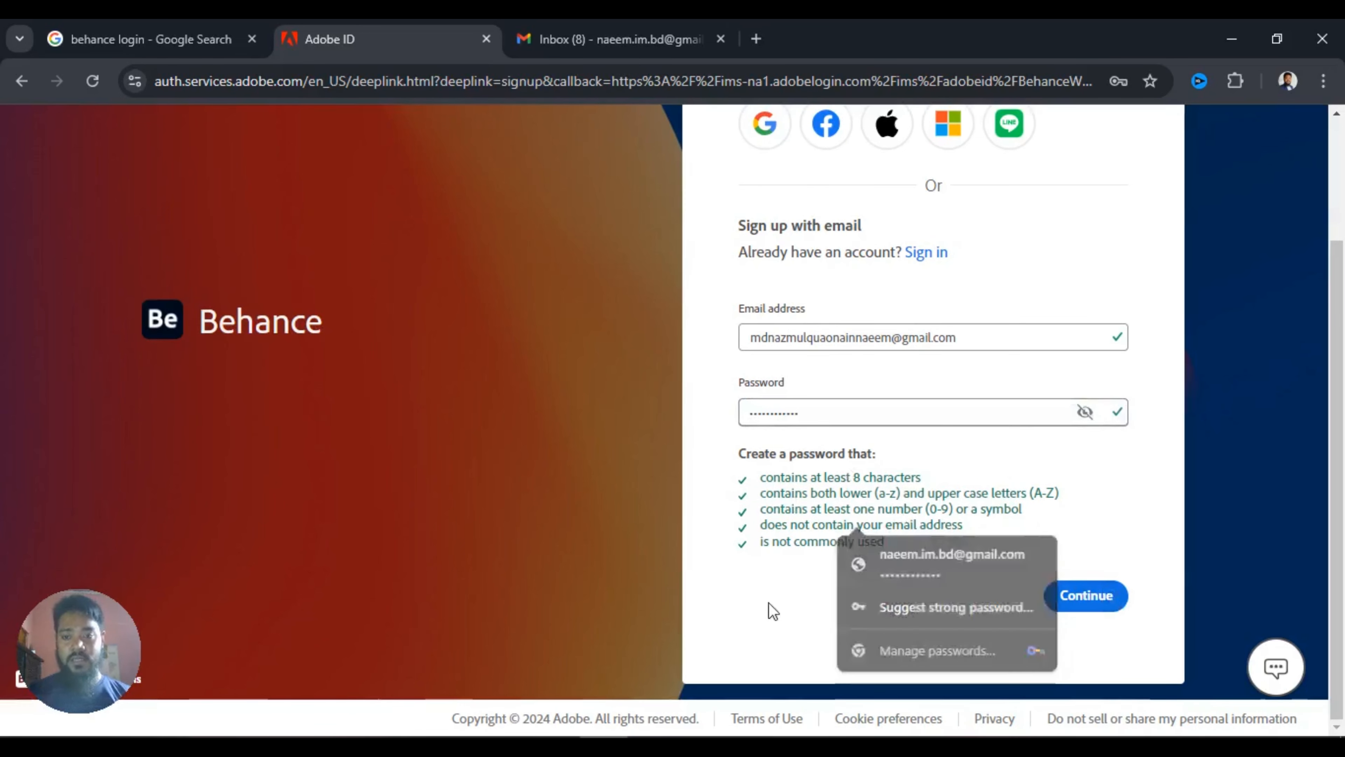
{"action": "left_click", "coordinate": [1081, 598]}
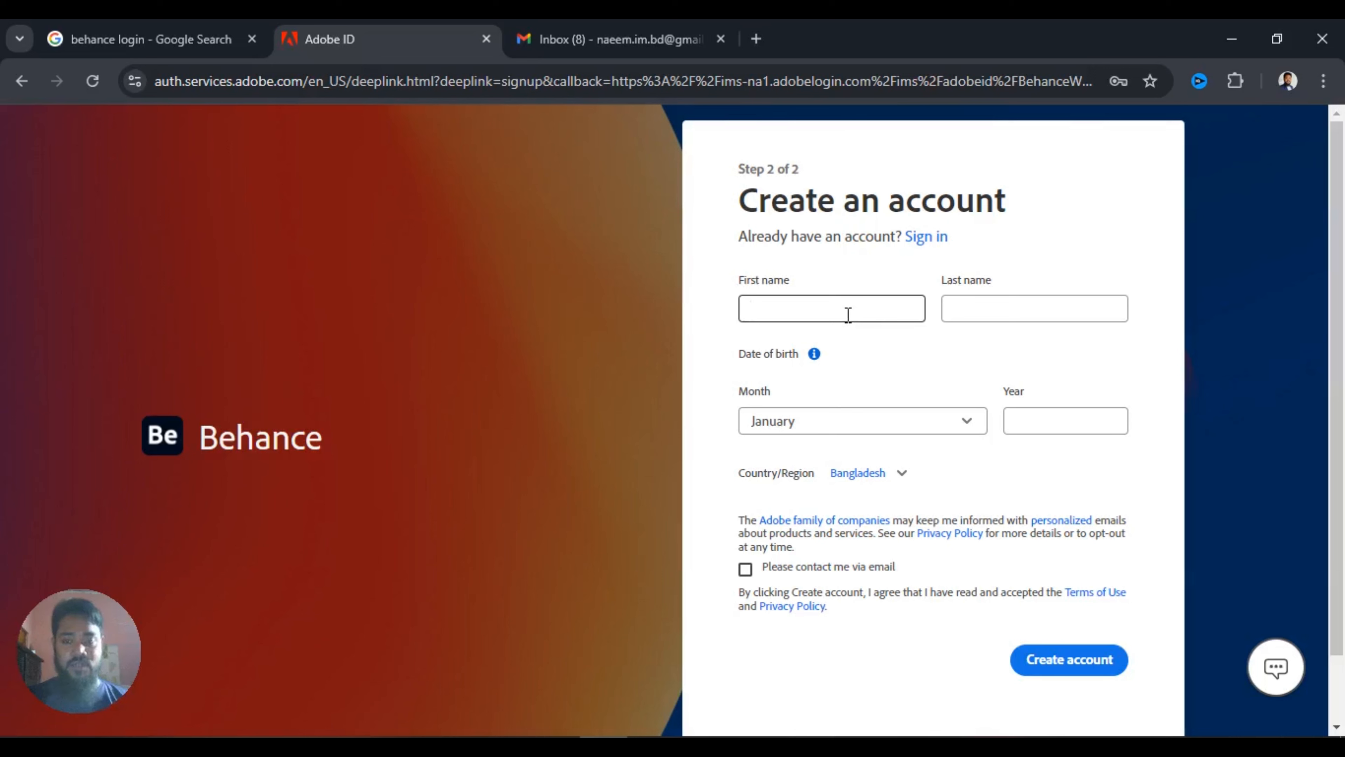
{"action": "type", "text": "M"}
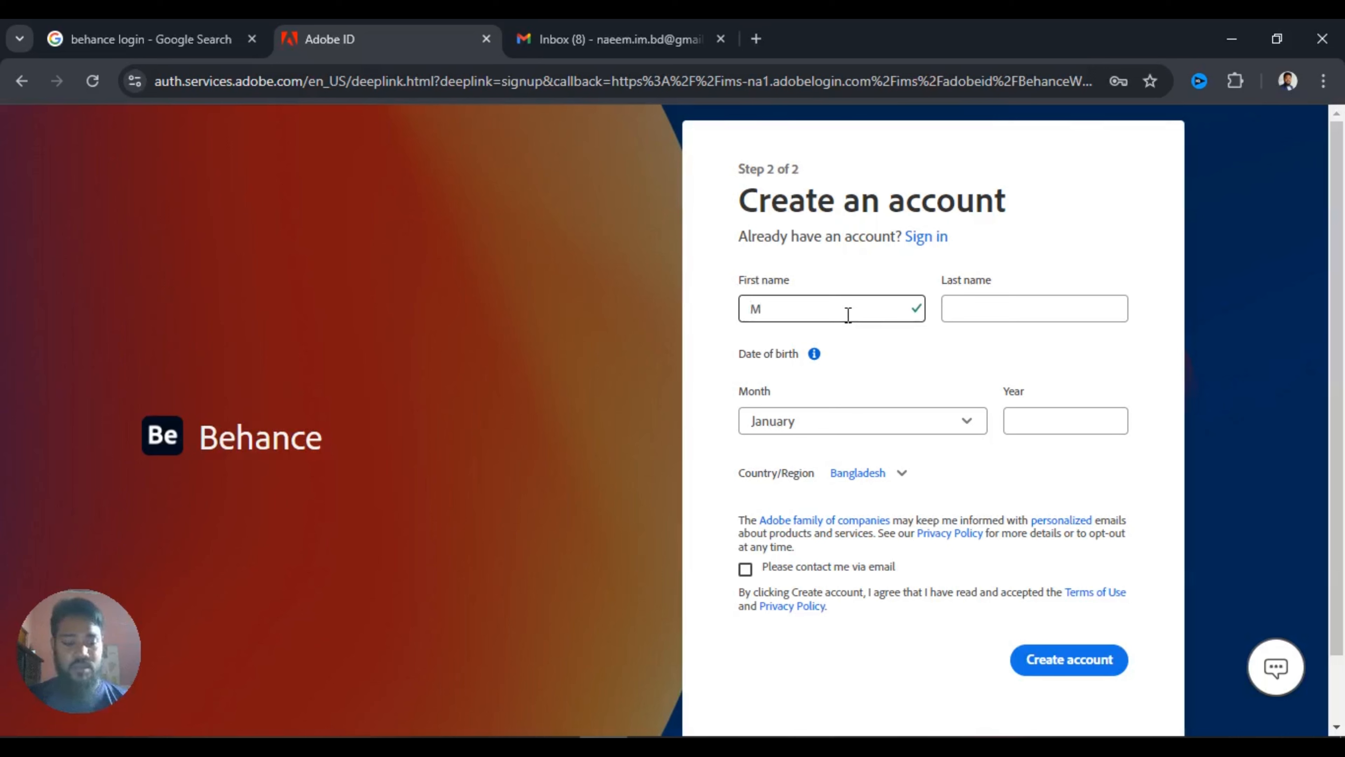
{"action": "type", "text": "d"}
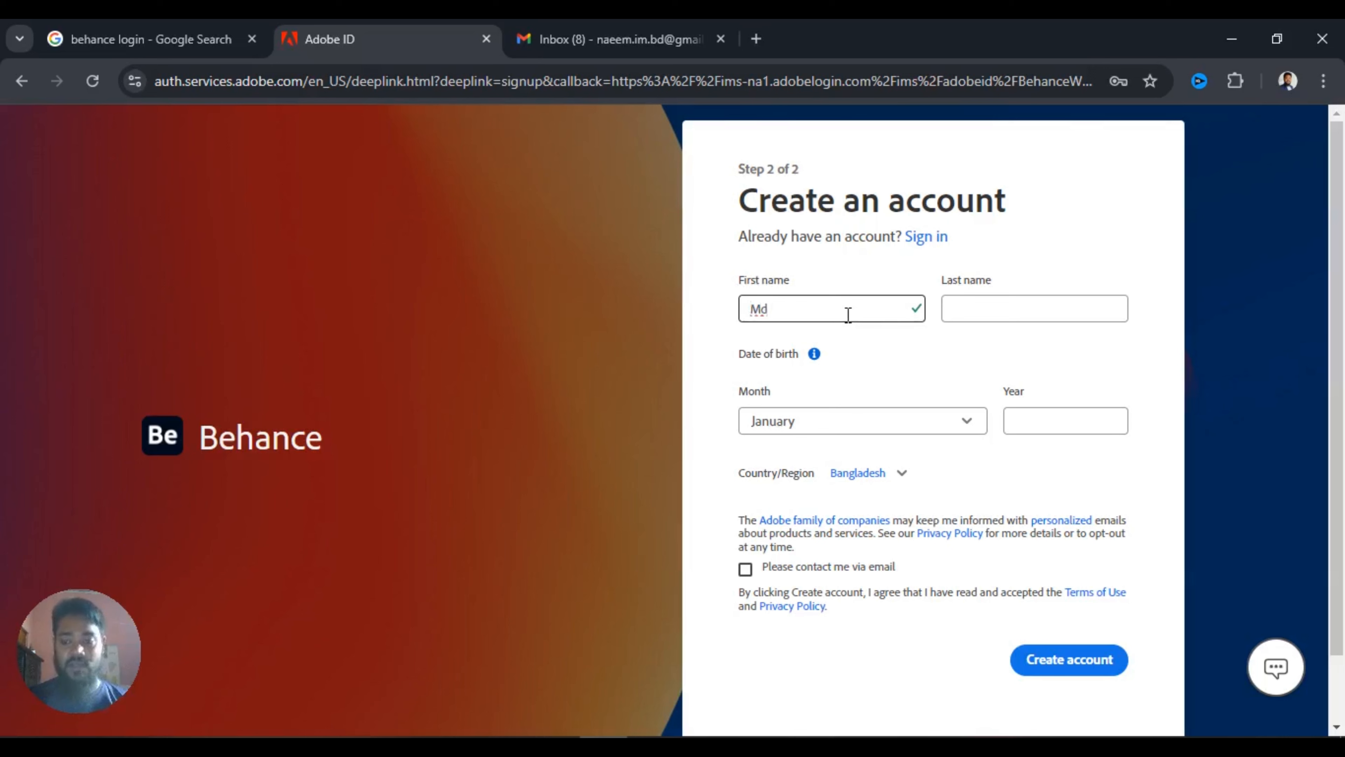
{"action": "key", "text": "BackSpace"}
{"action": "key", "text": "BackSpace"}
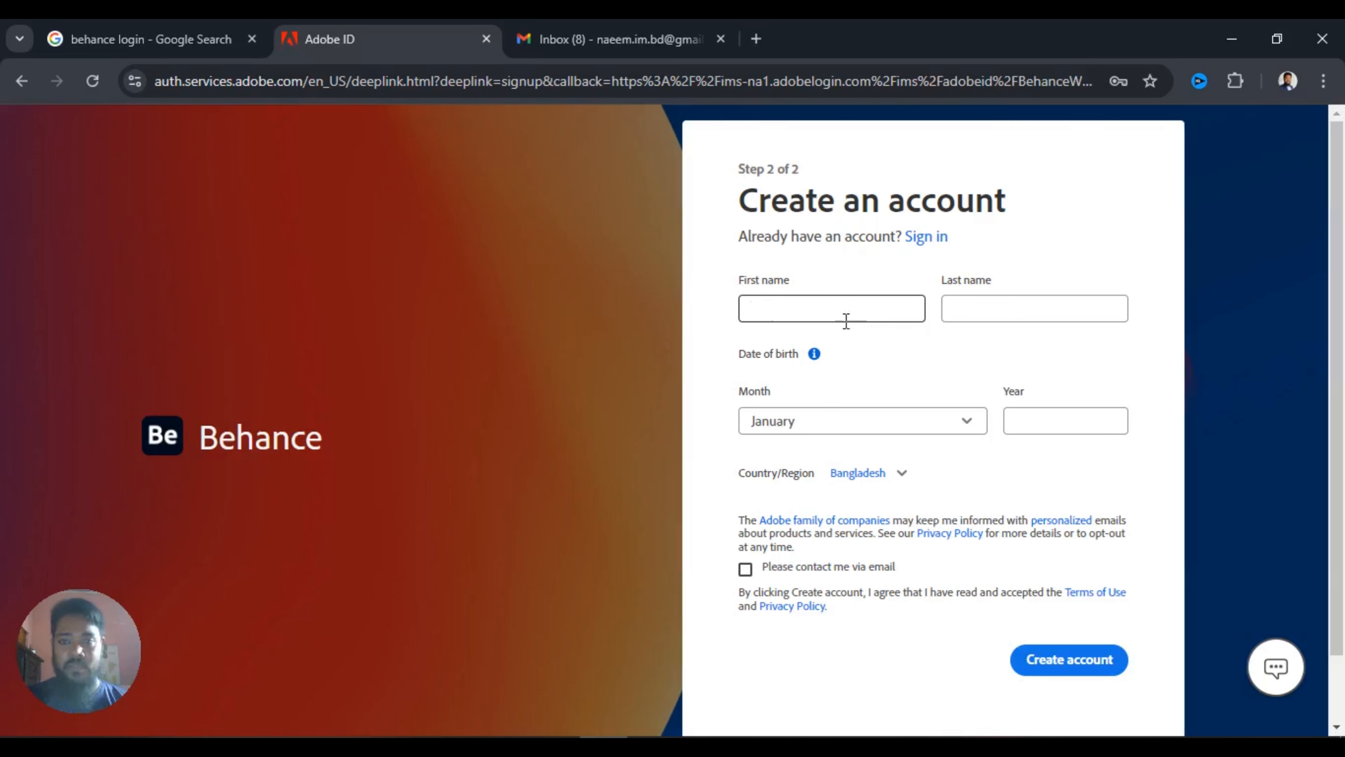
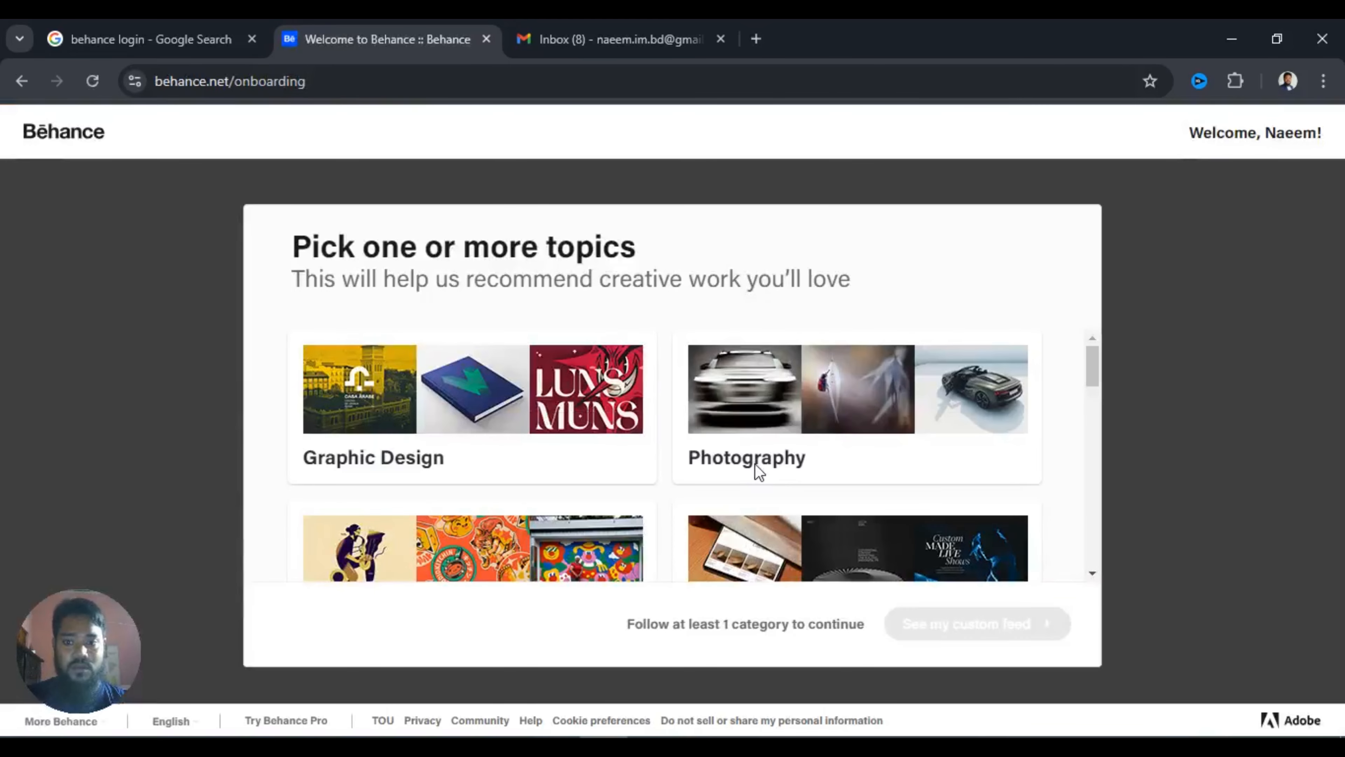
- Look through the creative topics offered for the recommendation feed
{"action": "scroll", "coordinate": [947, 537], "scroll_direction": "down", "scroll_amount": 2}
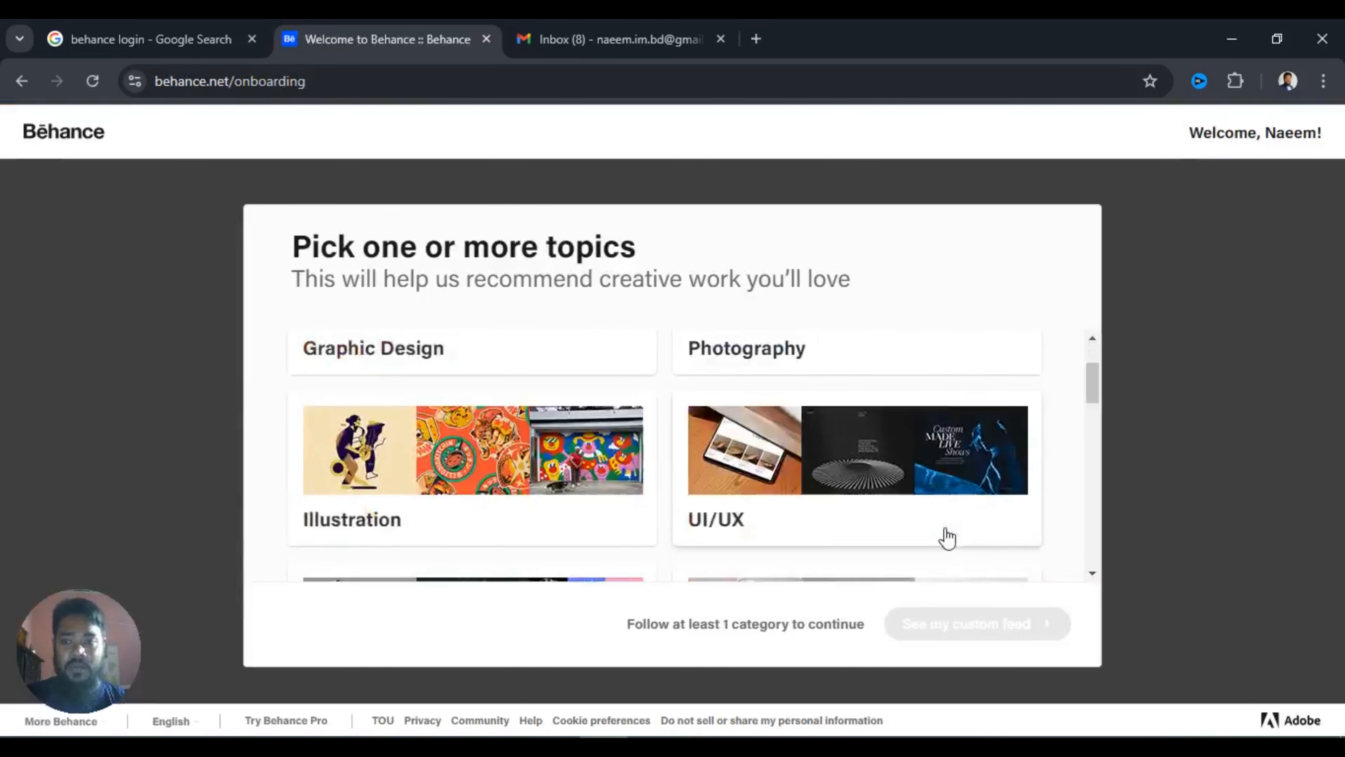
{"action": "scroll", "coordinate": [951, 528], "scroll_direction": "down", "scroll_amount": 7}
{"action": "scroll", "coordinate": [815, 529], "scroll_direction": "up", "scroll_amount": 10}
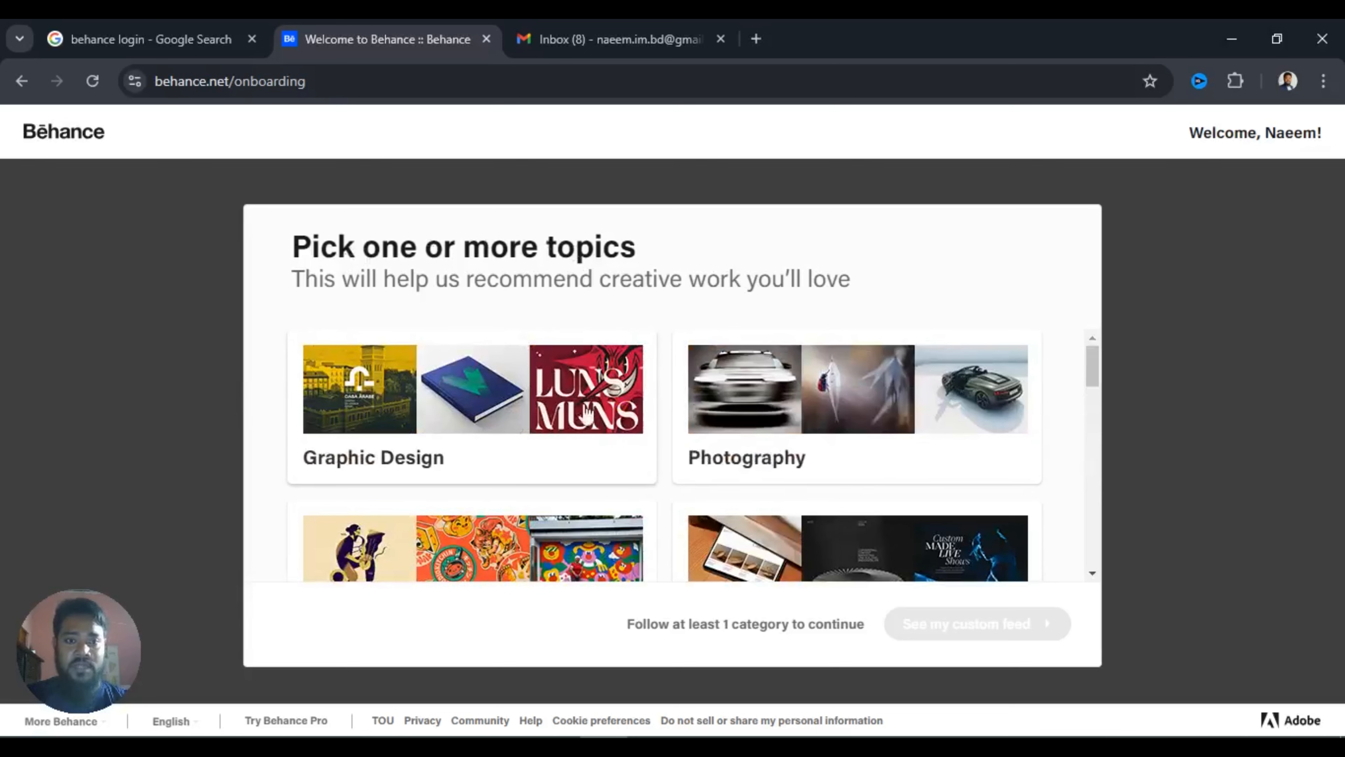
{"action": "scroll", "coordinate": [802, 480], "scroll_direction": "down", "scroll_amount": 6}
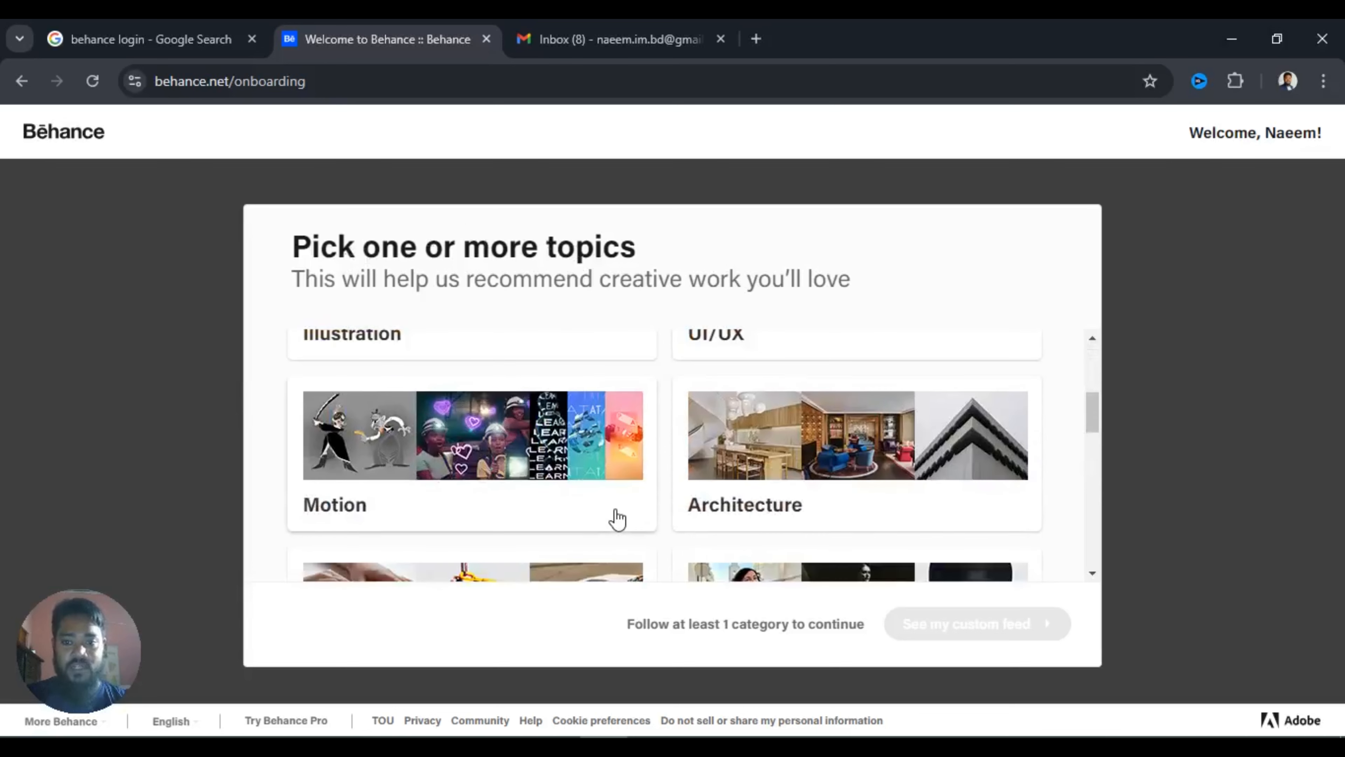
{"action": "scroll", "coordinate": [688, 525], "scroll_direction": "down", "scroll_amount": 5}
{"action": "scroll", "coordinate": [670, 531], "scroll_direction": "up", "scroll_amount": 10}
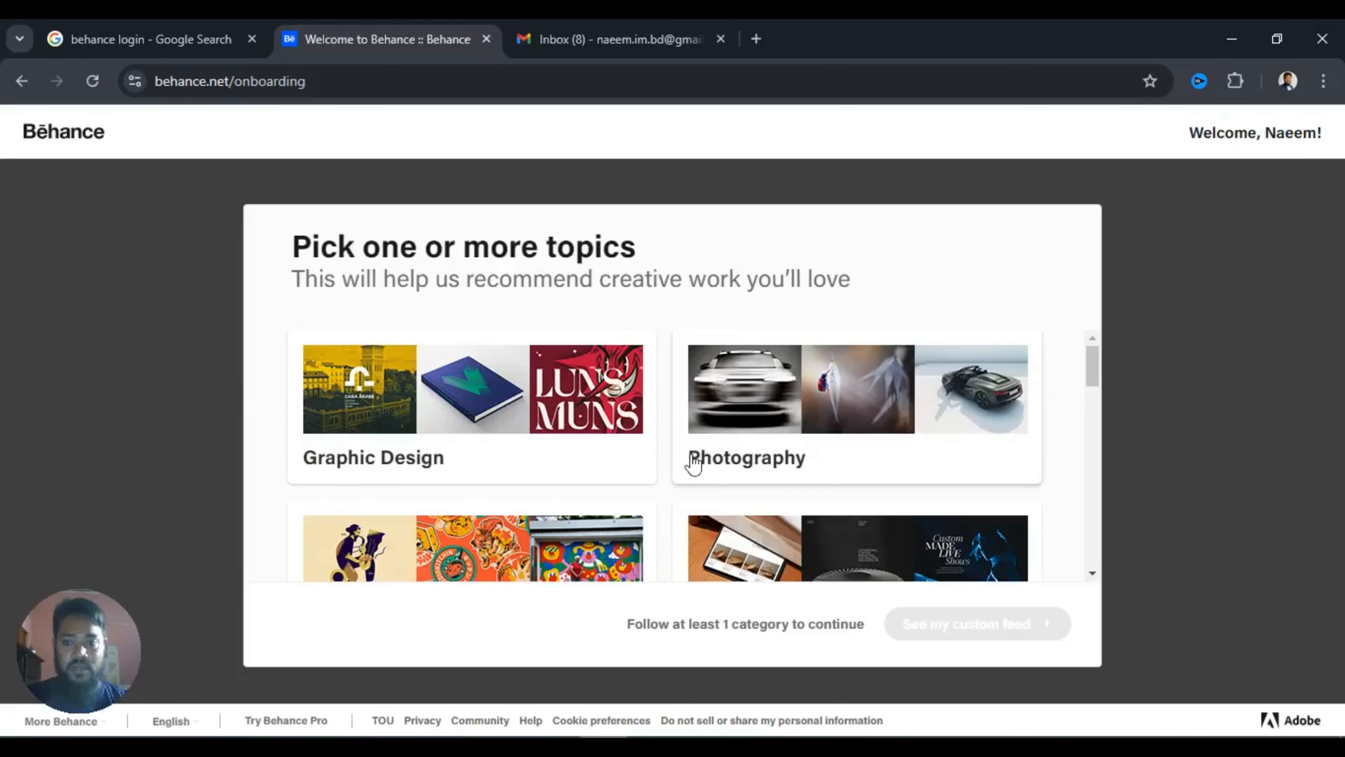
{"action": "scroll", "coordinate": [667, 526], "scroll_direction": "down", "scroll_amount": 3}
{"action": "scroll", "coordinate": [668, 528], "scroll_direction": "up", "scroll_amount": 3}
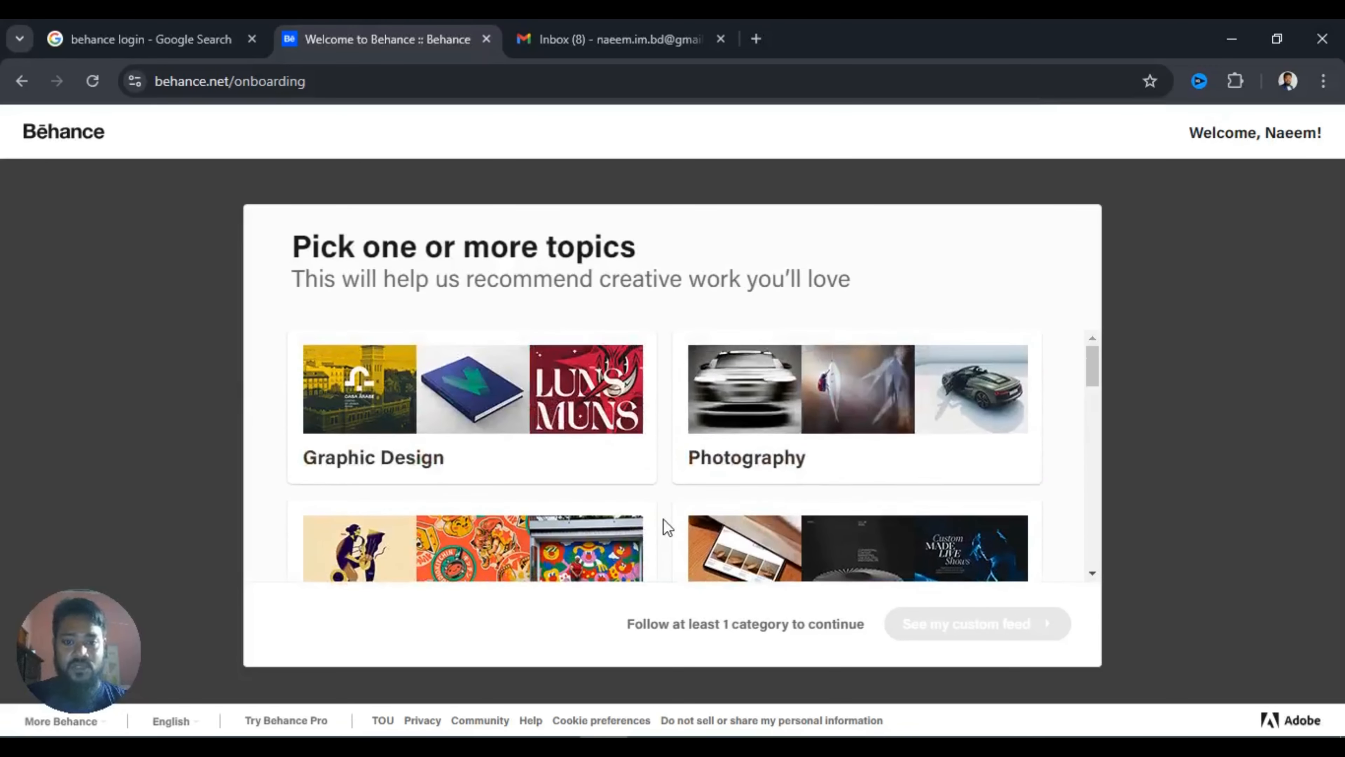
- Follow the Graphic Design and UI/UX topics
{"action": "left_click", "coordinate": [439, 427]}
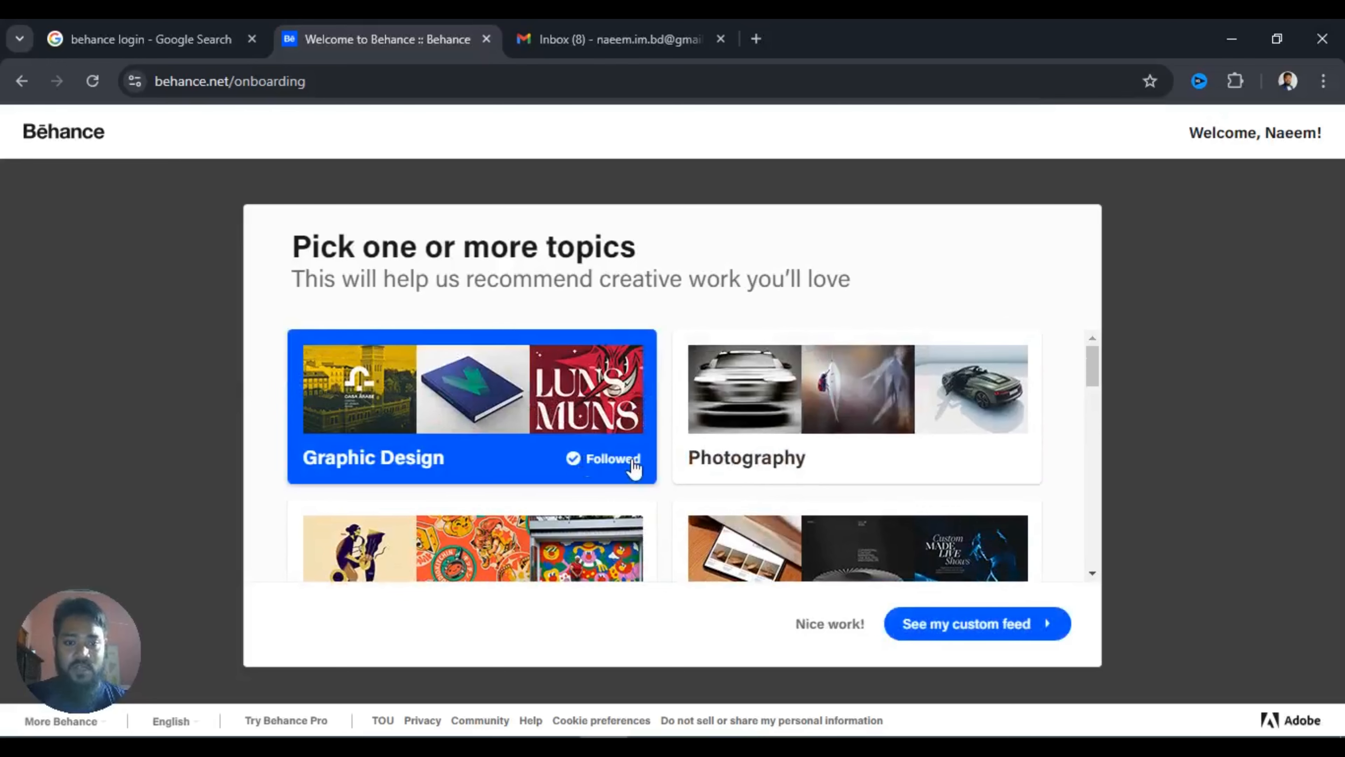
{"action": "scroll", "coordinate": [636, 469], "scroll_direction": "down", "scroll_amount": 2}
{"action": "scroll", "coordinate": [658, 488], "scroll_direction": "up", "scroll_amount": 2}
{"action": "scroll", "coordinate": [712, 484], "scroll_direction": "down", "scroll_amount": 3}
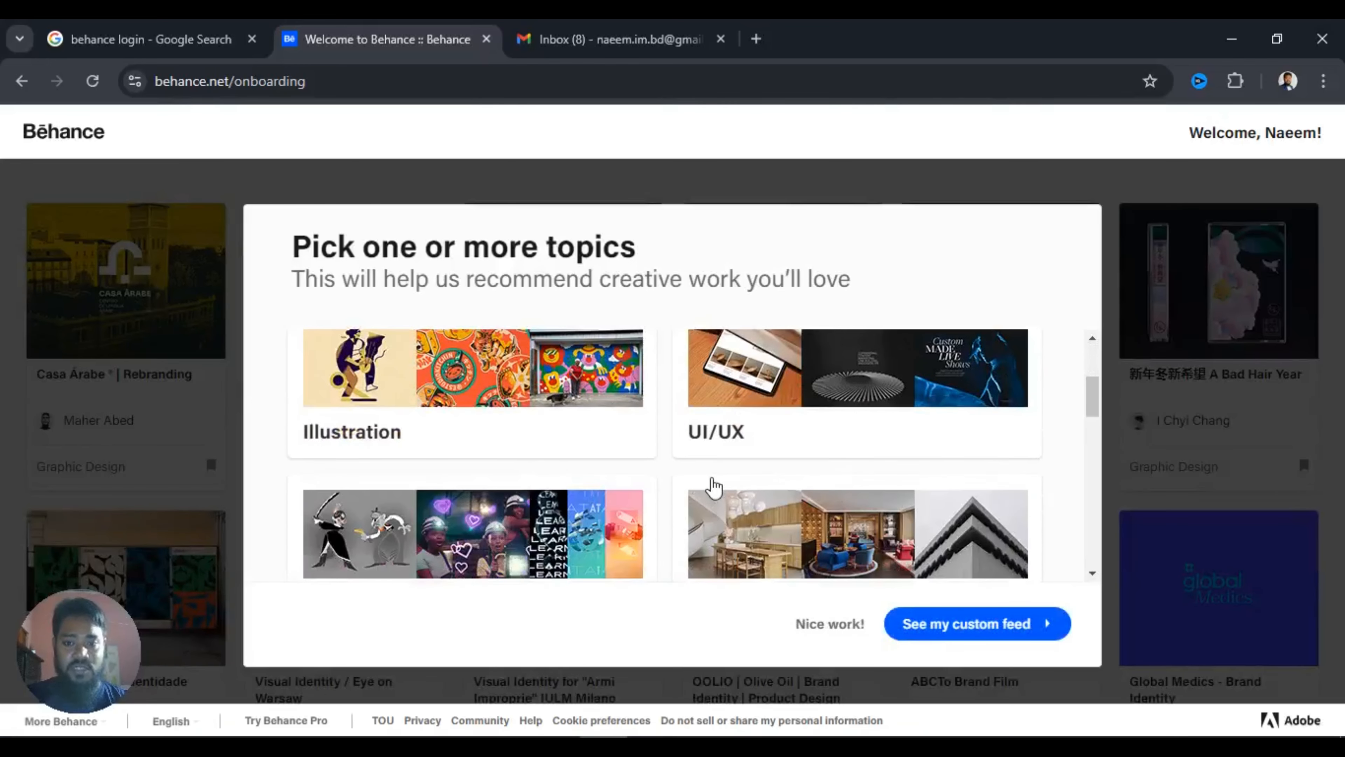
{"action": "scroll", "coordinate": [742, 487], "scroll_direction": "up", "scroll_amount": 3}
{"action": "scroll", "coordinate": [742, 488], "scroll_direction": "down", "scroll_amount": 2}
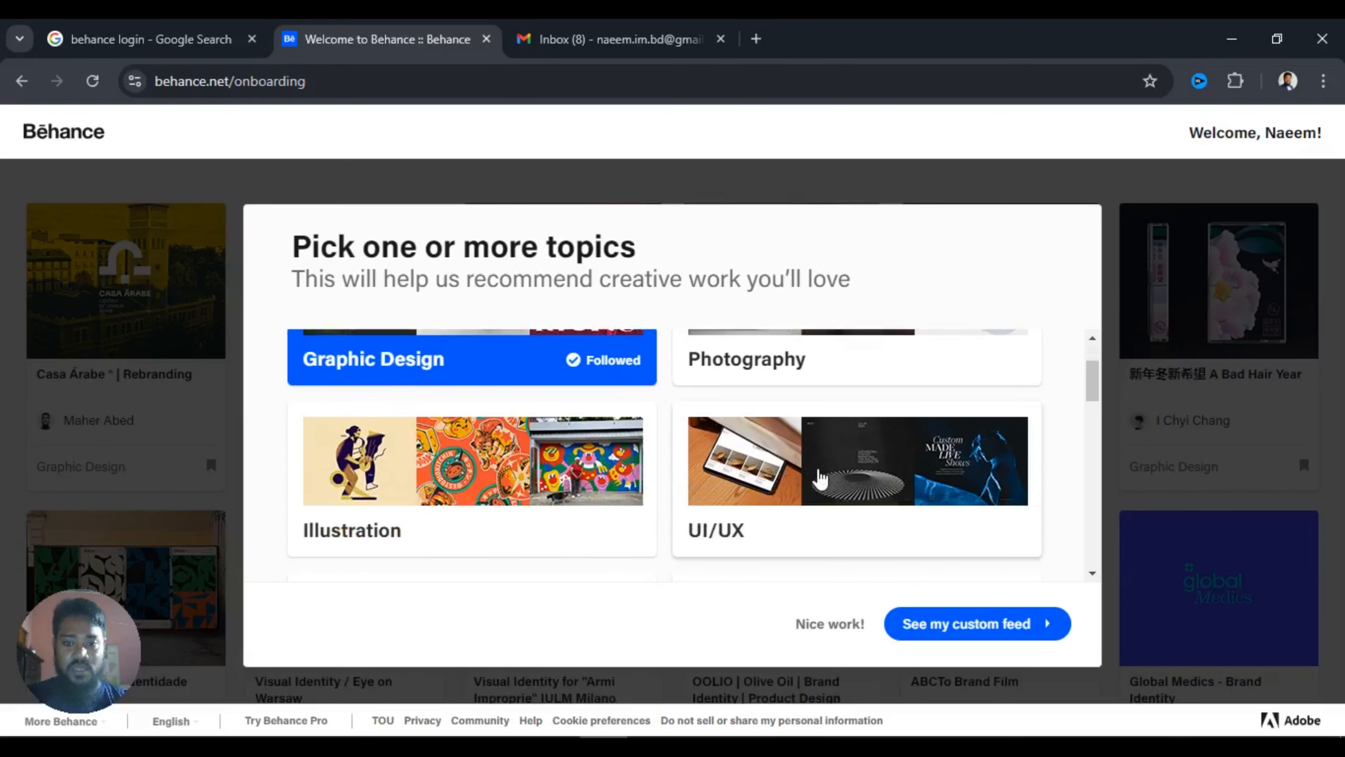
{"action": "left_click", "coordinate": [820, 479]}
{"action": "scroll", "coordinate": [570, 517], "scroll_direction": "down", "scroll_amount": 2}
{"action": "scroll", "coordinate": [535, 532], "scroll_direction": "up", "scroll_amount": 2}
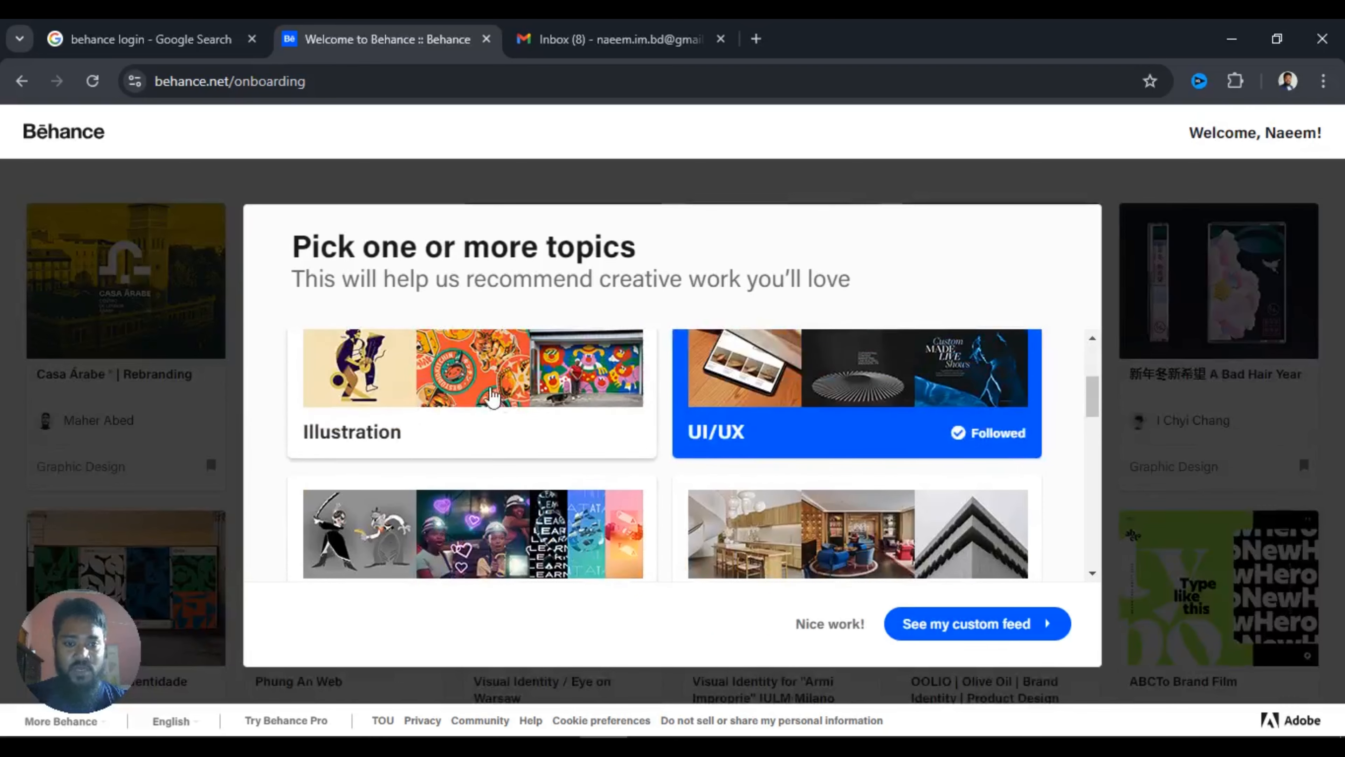
- Follow the Illustration, Motion and Product Design topics as well
{"action": "left_click", "coordinate": [492, 397]}
{"action": "scroll", "coordinate": [562, 480], "scroll_direction": "down", "scroll_amount": 2}
{"action": "scroll", "coordinate": [582, 493], "scroll_direction": "down", "scroll_amount": 3}
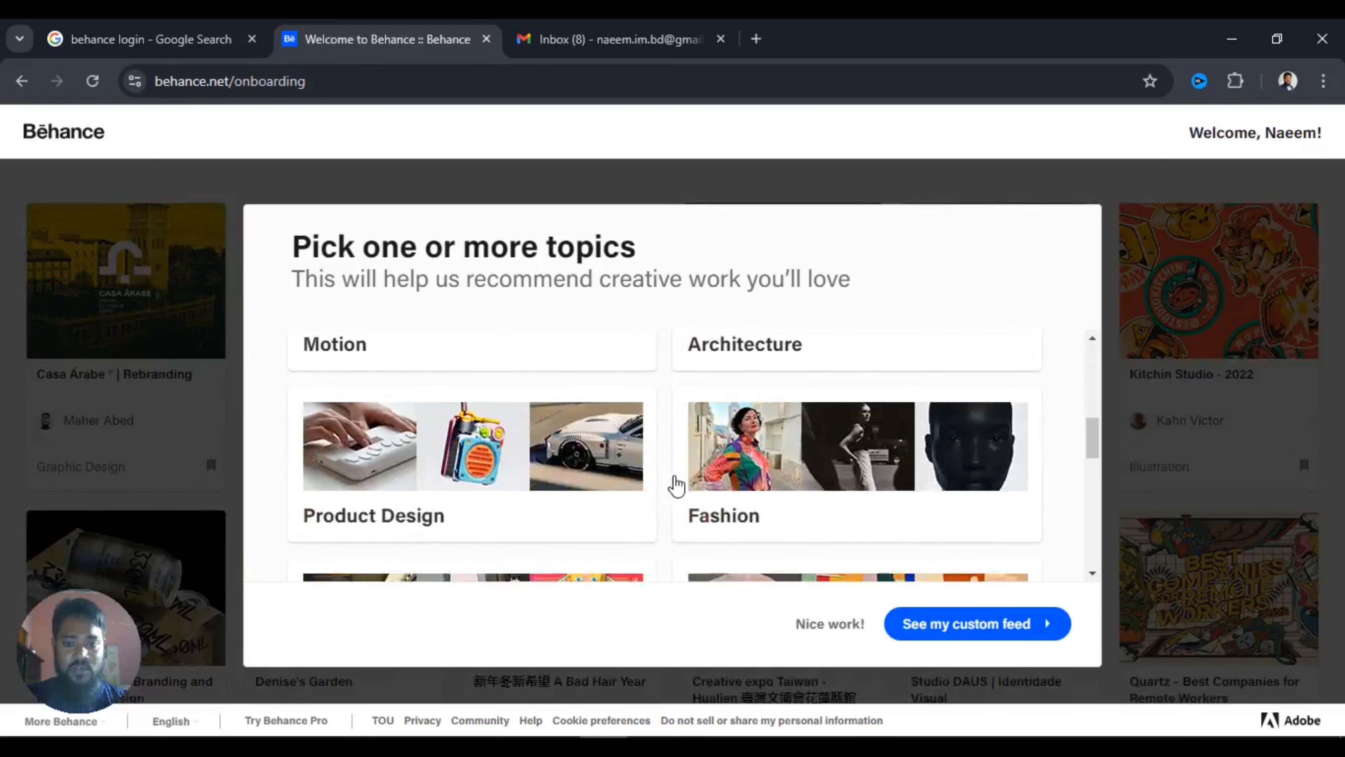
{"action": "scroll", "coordinate": [625, 482], "scroll_direction": "up", "scroll_amount": 5}
{"action": "left_click", "coordinate": [468, 551]}
{"action": "scroll", "coordinate": [469, 551], "scroll_direction": "down", "scroll_amount": 5}
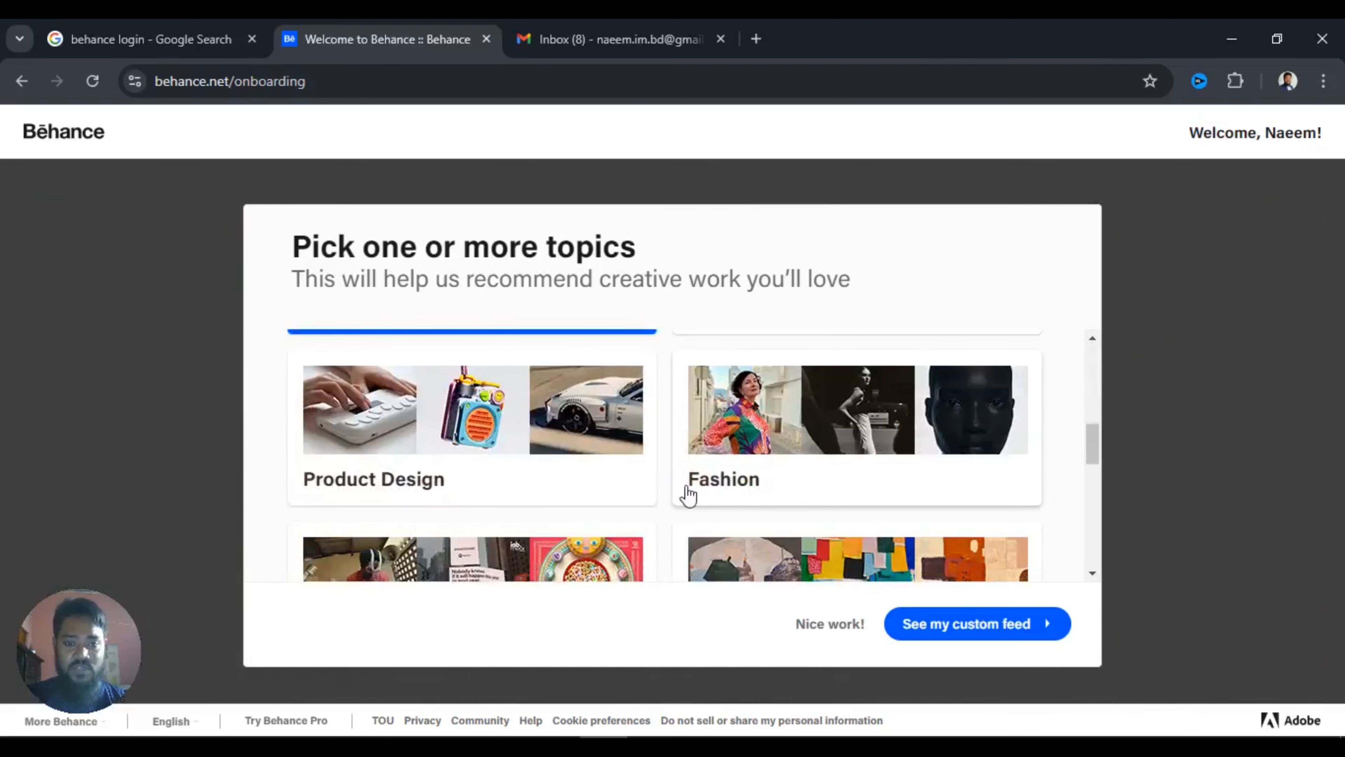
{"action": "left_click", "coordinate": [445, 427]}
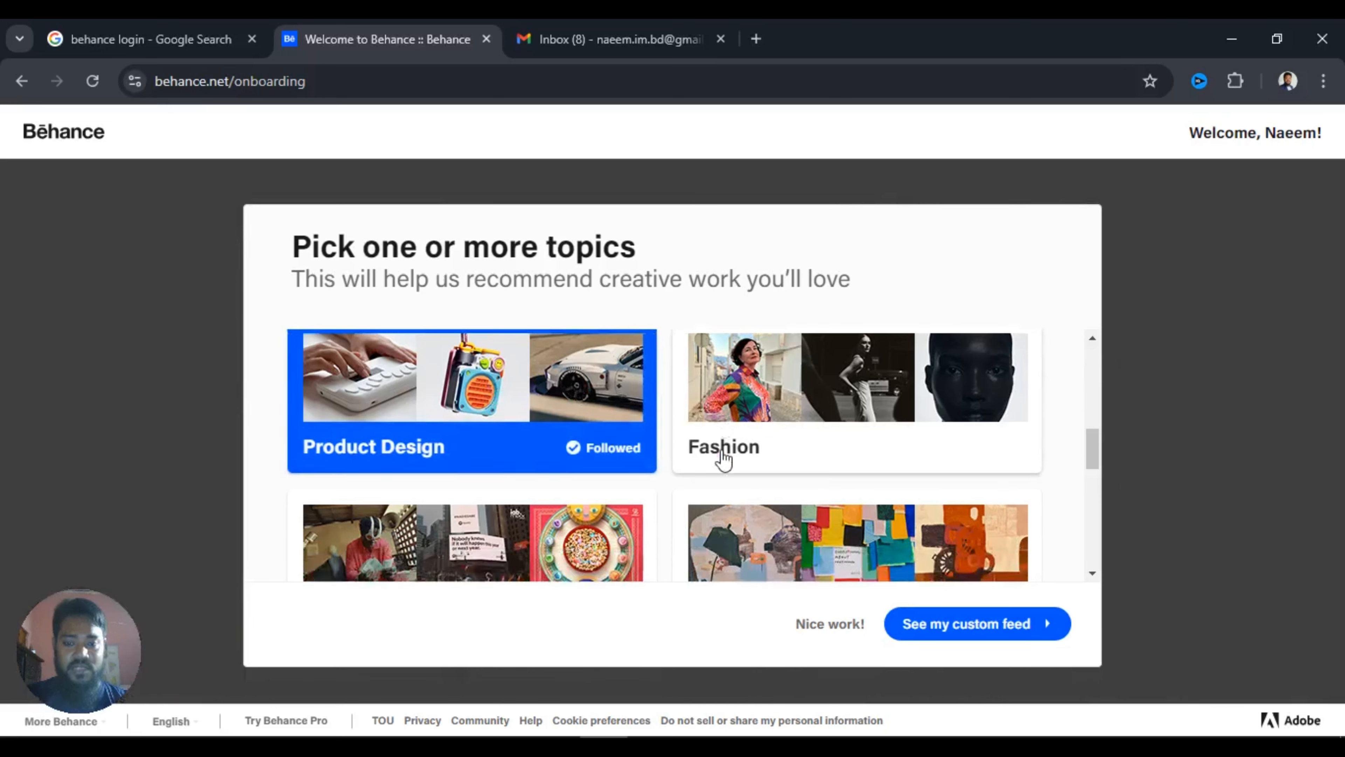
- Follow the 3D Art topic at the end of the list and open the custom feed
{"action": "scroll", "coordinate": [688, 486], "scroll_direction": "down", "scroll_amount": 6}
{"action": "scroll", "coordinate": [677, 490], "scroll_direction": "down", "scroll_amount": 3}
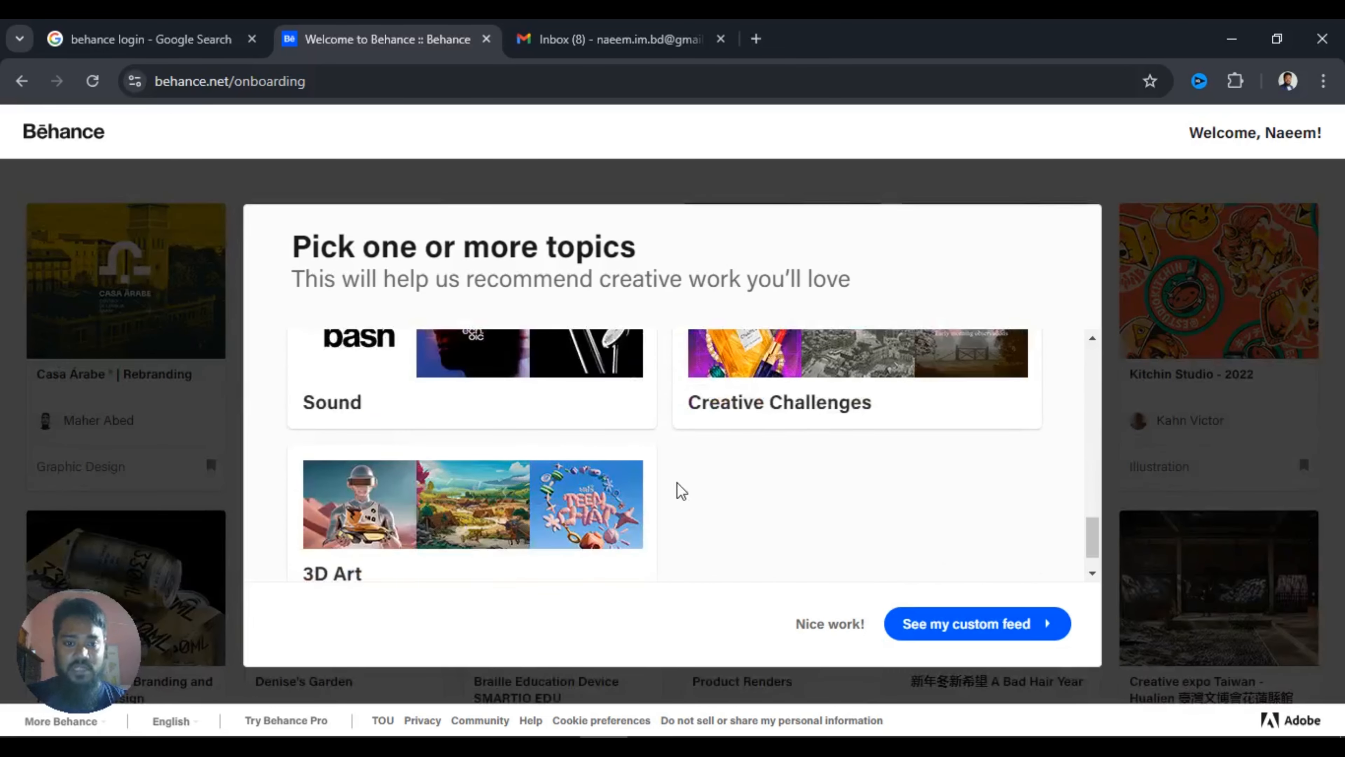
{"action": "scroll", "coordinate": [679, 489], "scroll_direction": "down", "scroll_amount": 1}
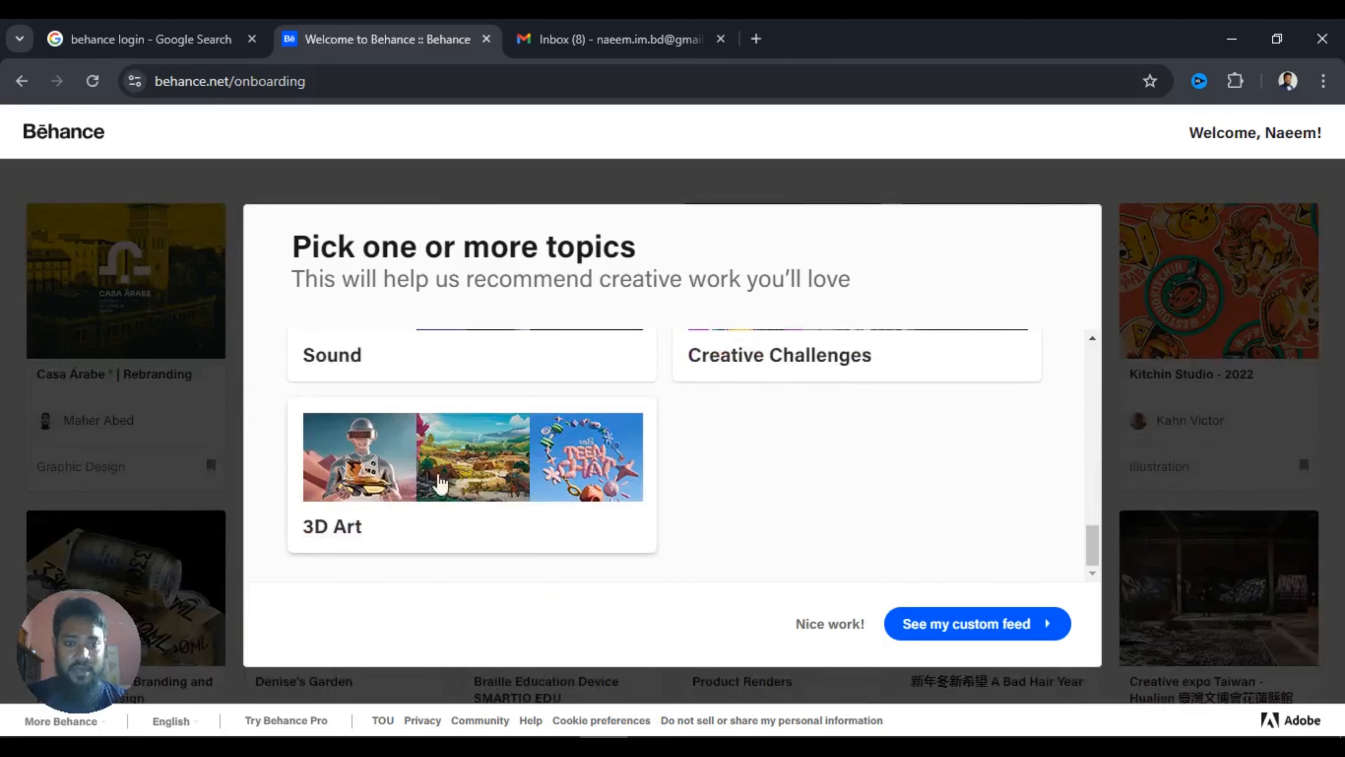
{"action": "left_click", "coordinate": [523, 480]}
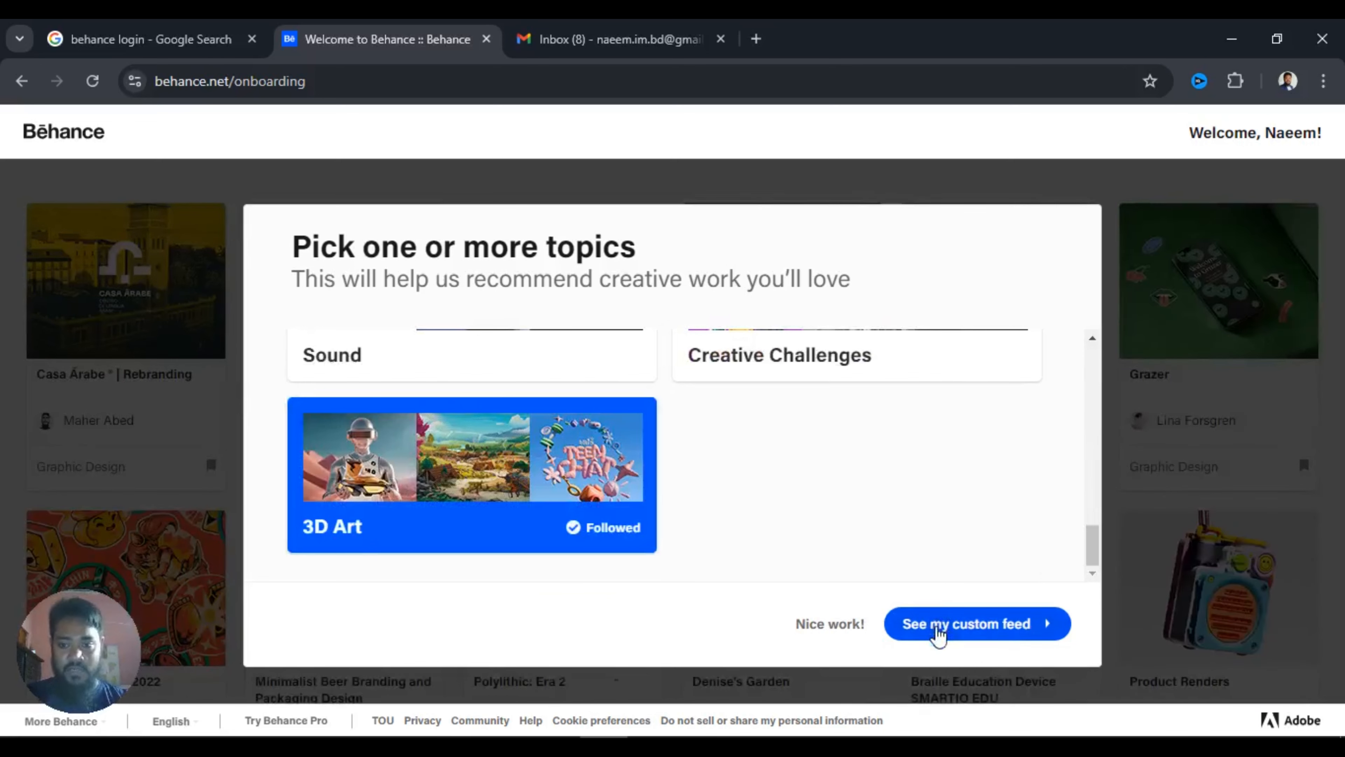
{"action": "left_click", "coordinate": [976, 637]}
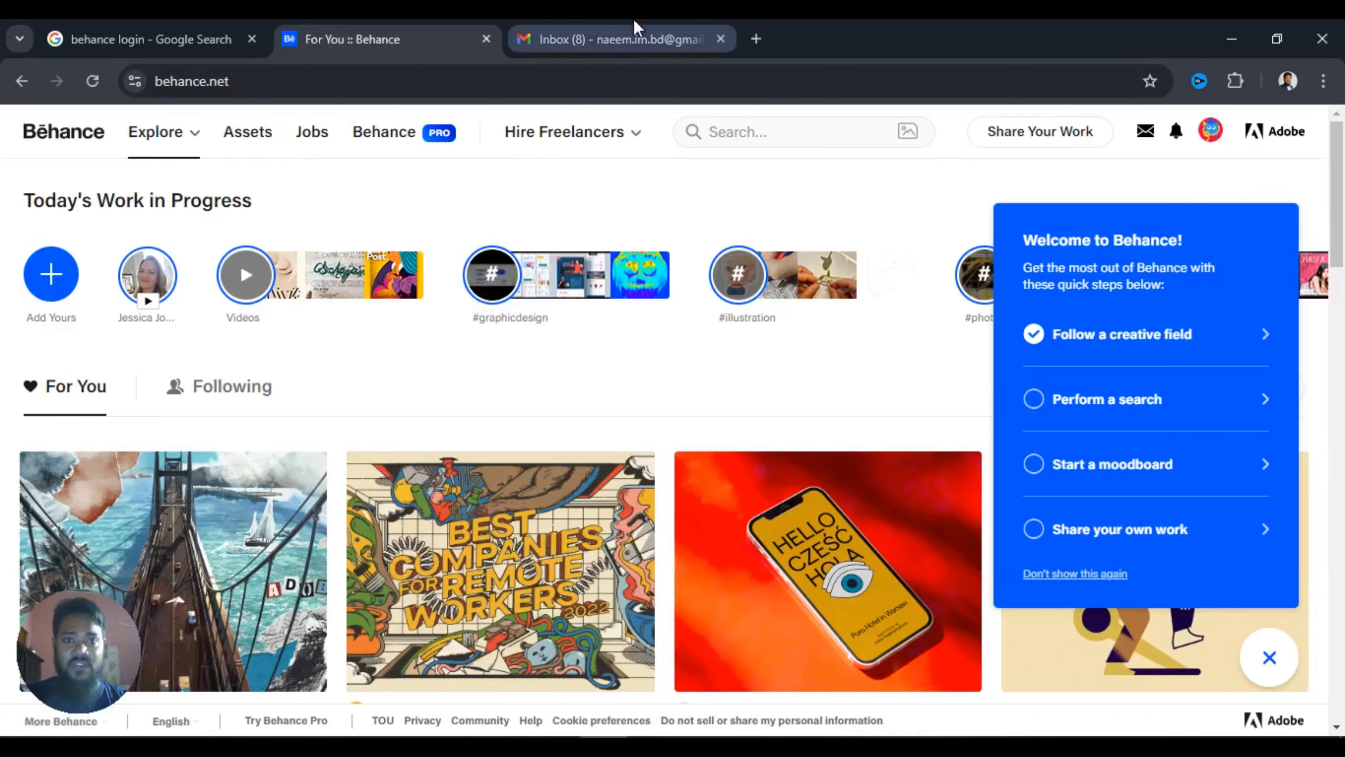
- Check the Gmail inbox and Spam folder for the Behance verification e-mail and return to the Behance feed
{"action": "left_click", "coordinate": [572, 40]}
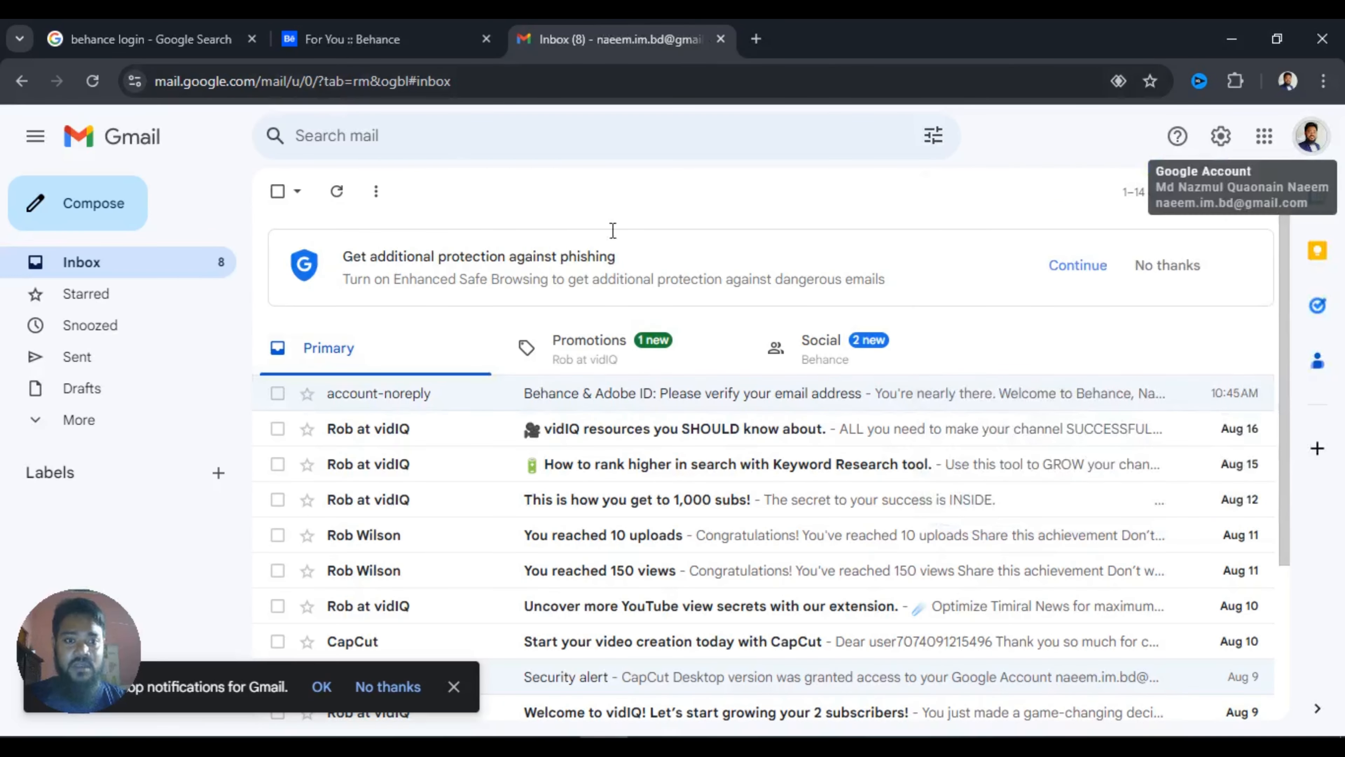
{"action": "left_click", "coordinate": [96, 81]}
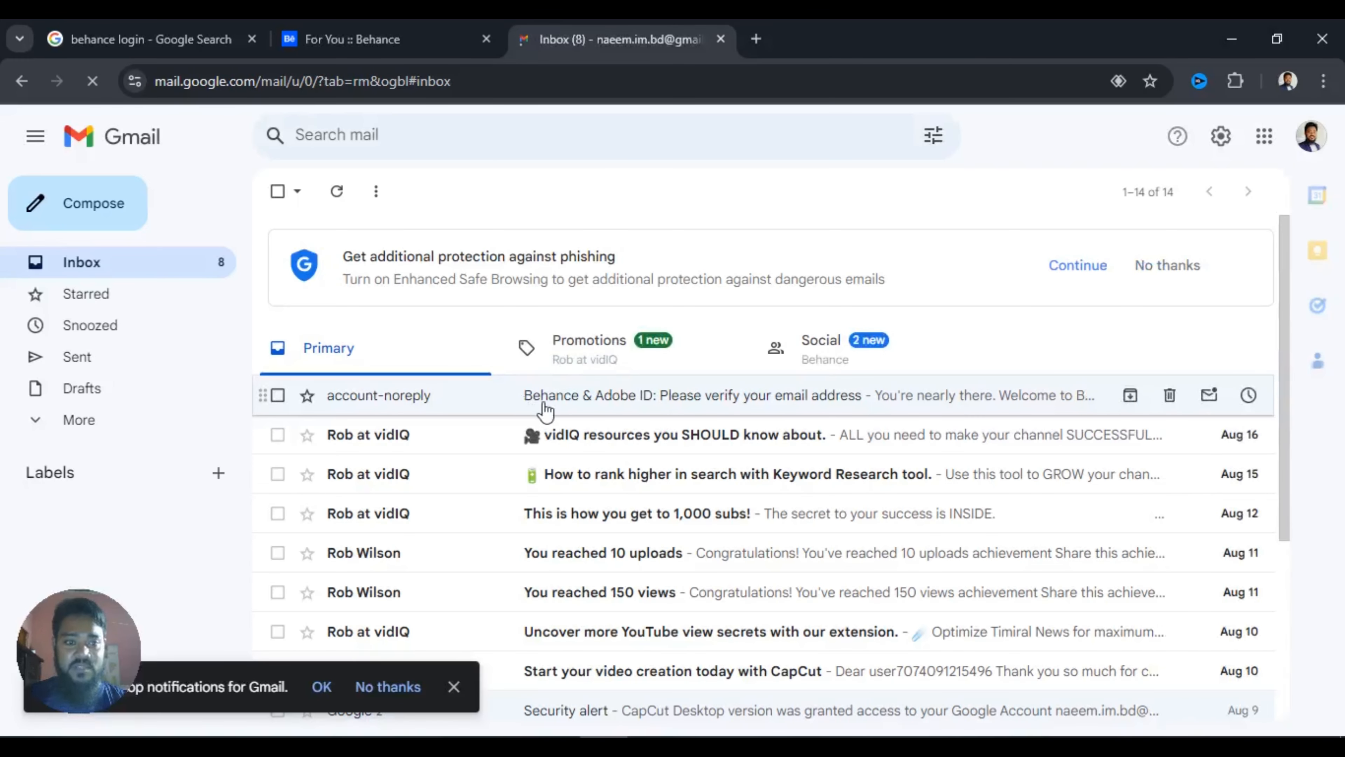
{"action": "left_click", "coordinate": [81, 428]}
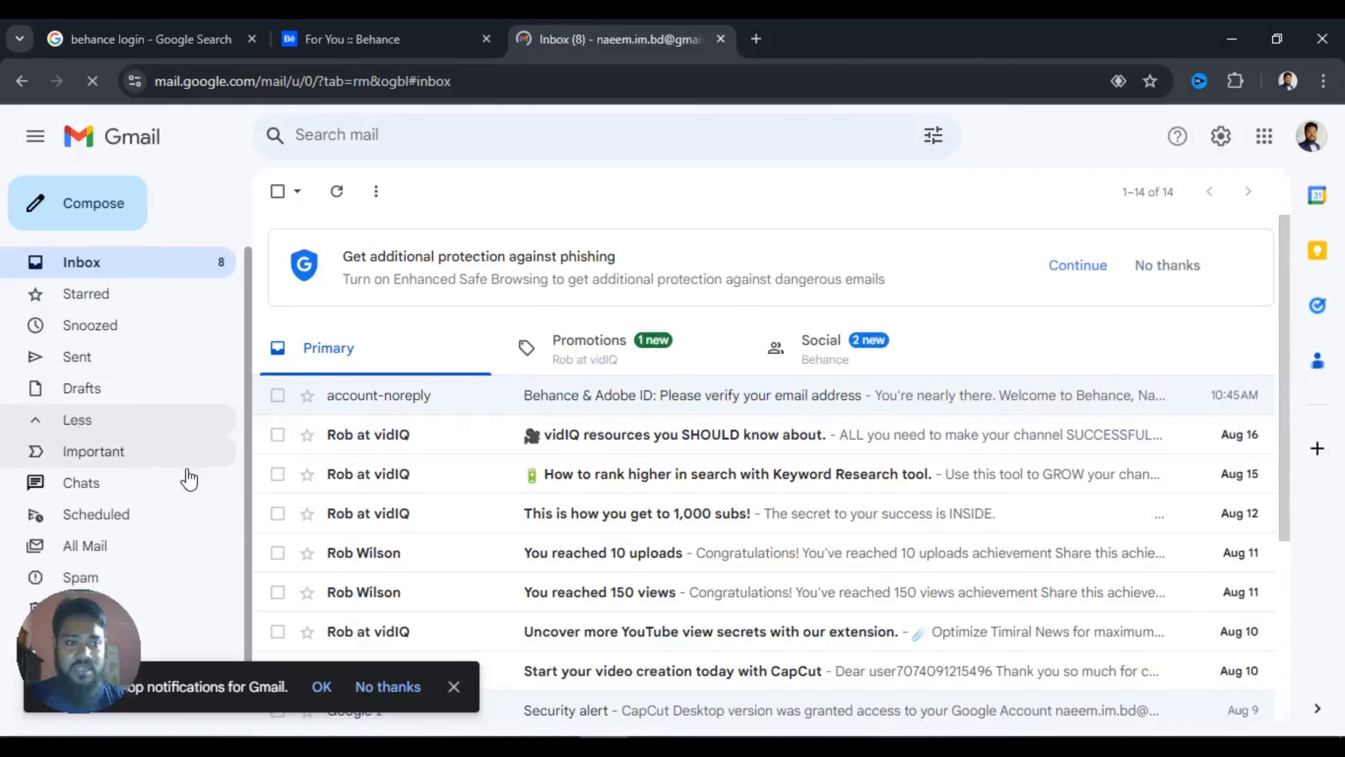
{"action": "scroll", "coordinate": [144, 501], "scroll_direction": "down", "scroll_amount": 2}
{"action": "left_click", "coordinate": [96, 524]}
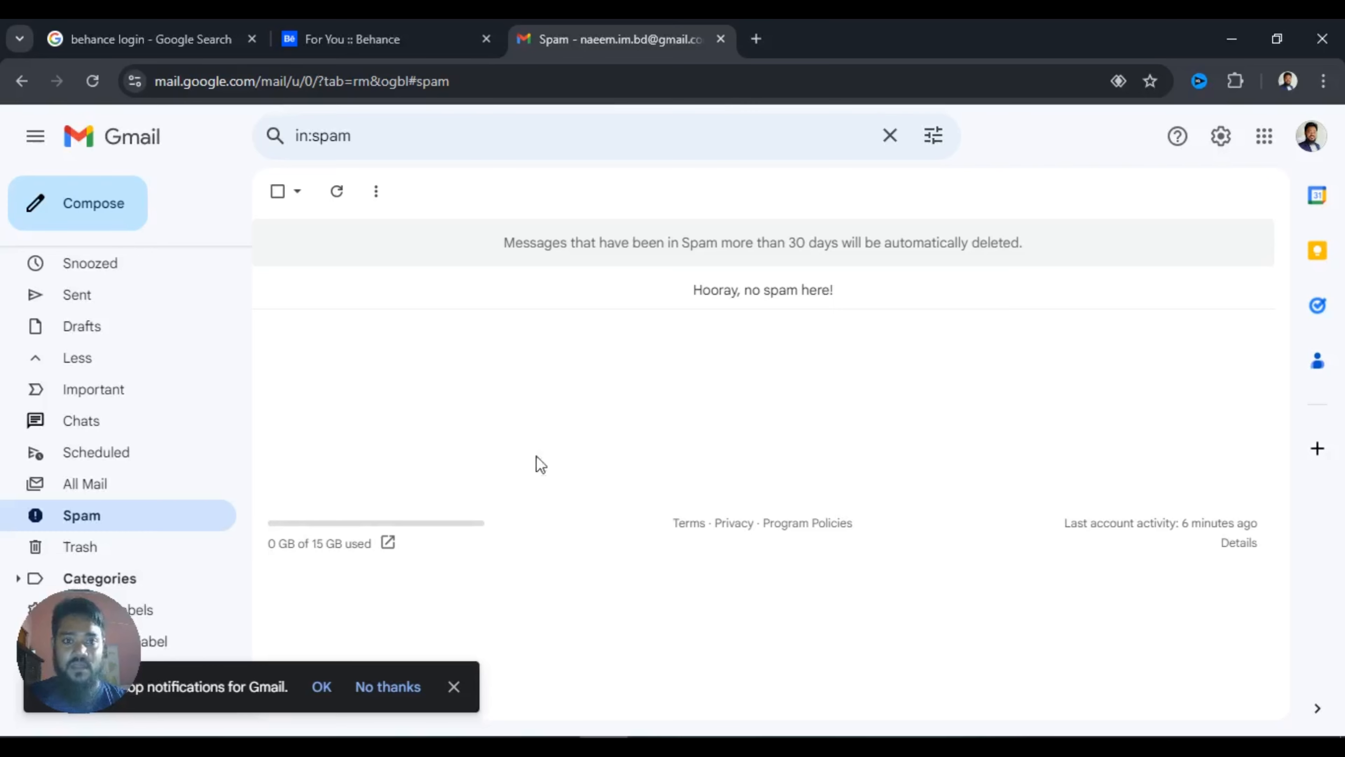
{"action": "scroll", "coordinate": [114, 391], "scroll_direction": "up", "scroll_amount": 3}
{"action": "left_click", "coordinate": [119, 265]}
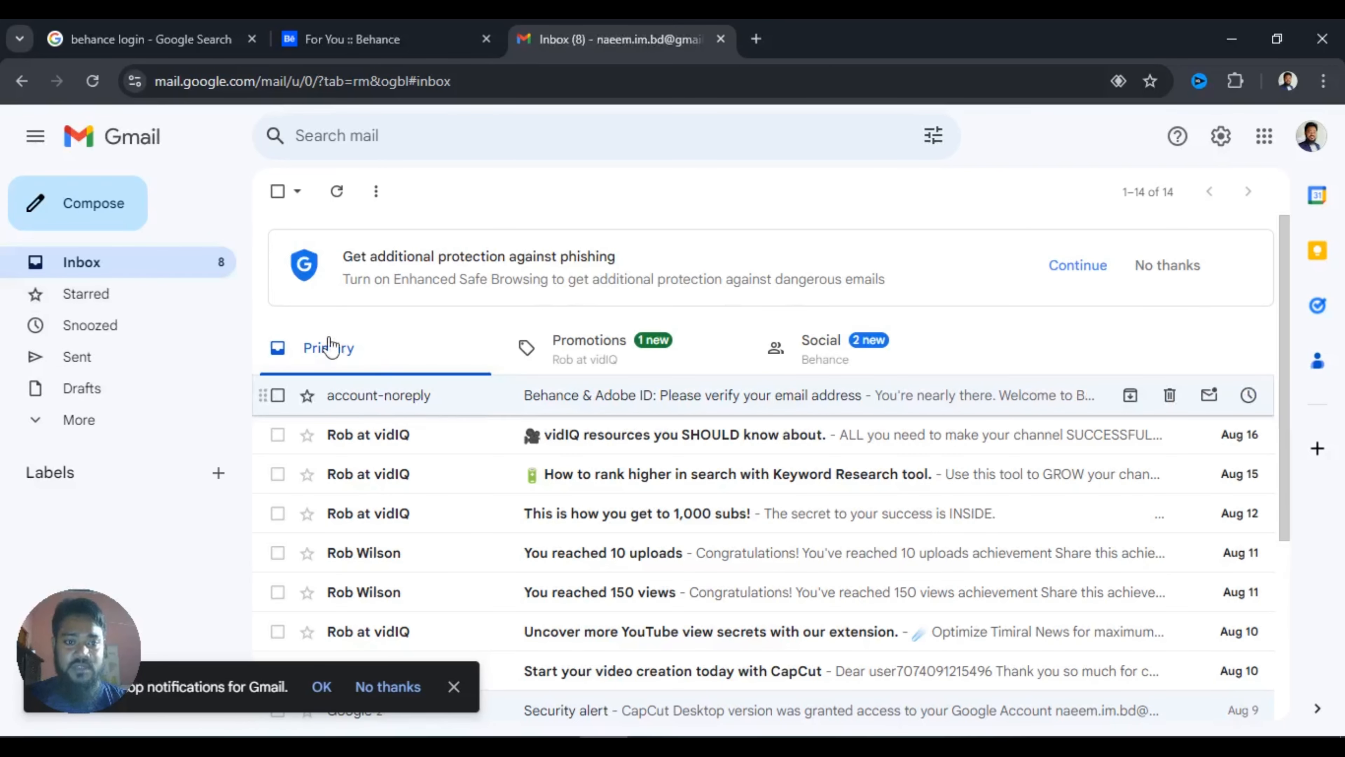
{"action": "left_click", "coordinate": [93, 81]}
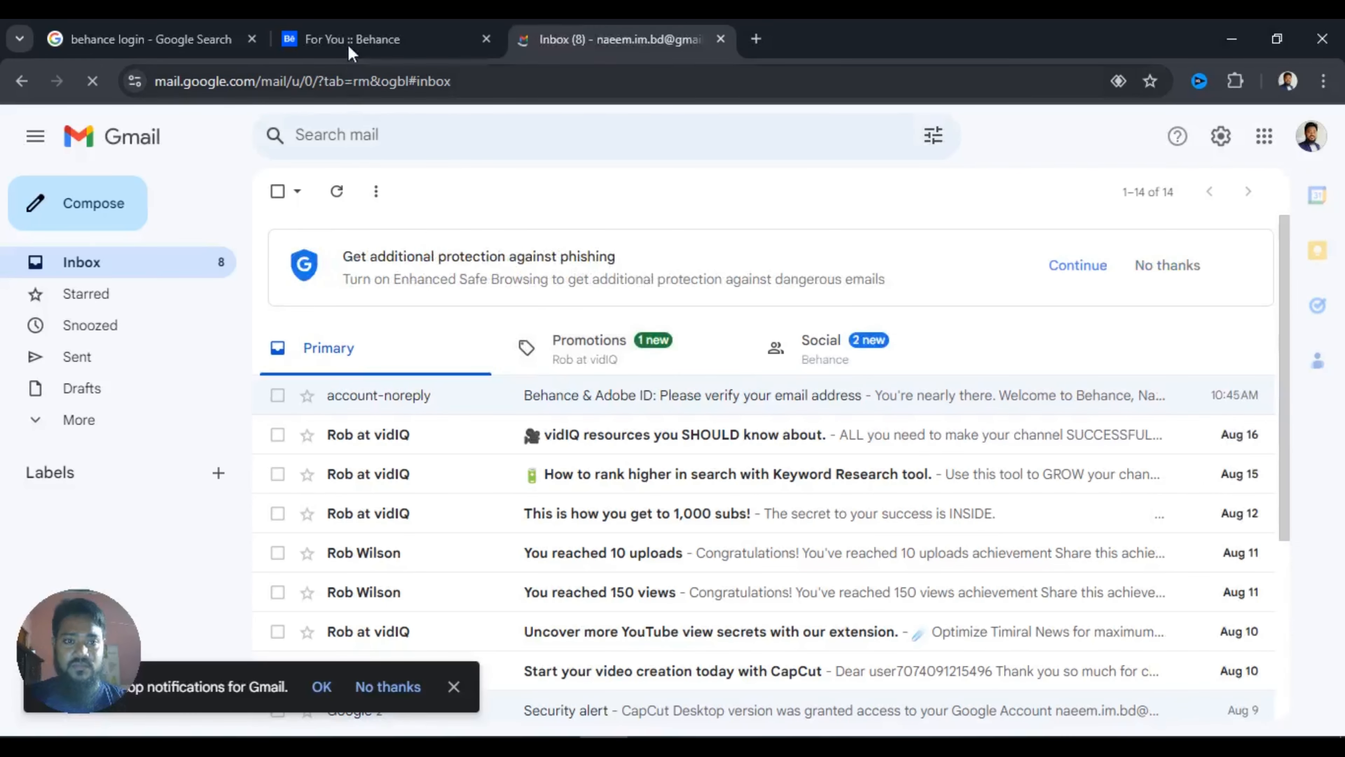
{"action": "left_click", "coordinate": [348, 44]}
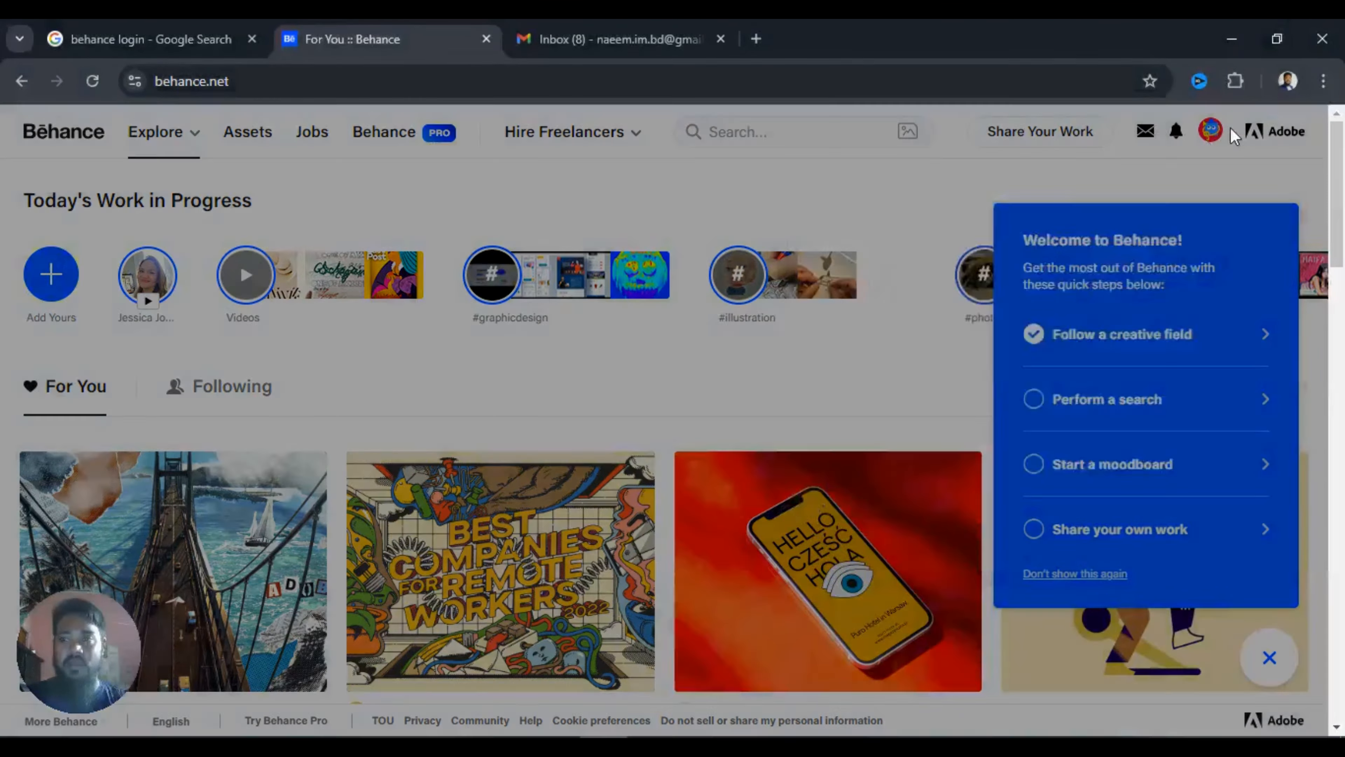
- Open the account's own Behance profile and look over the page
{"action": "mouse_move", "coordinate": [1217, 139]}
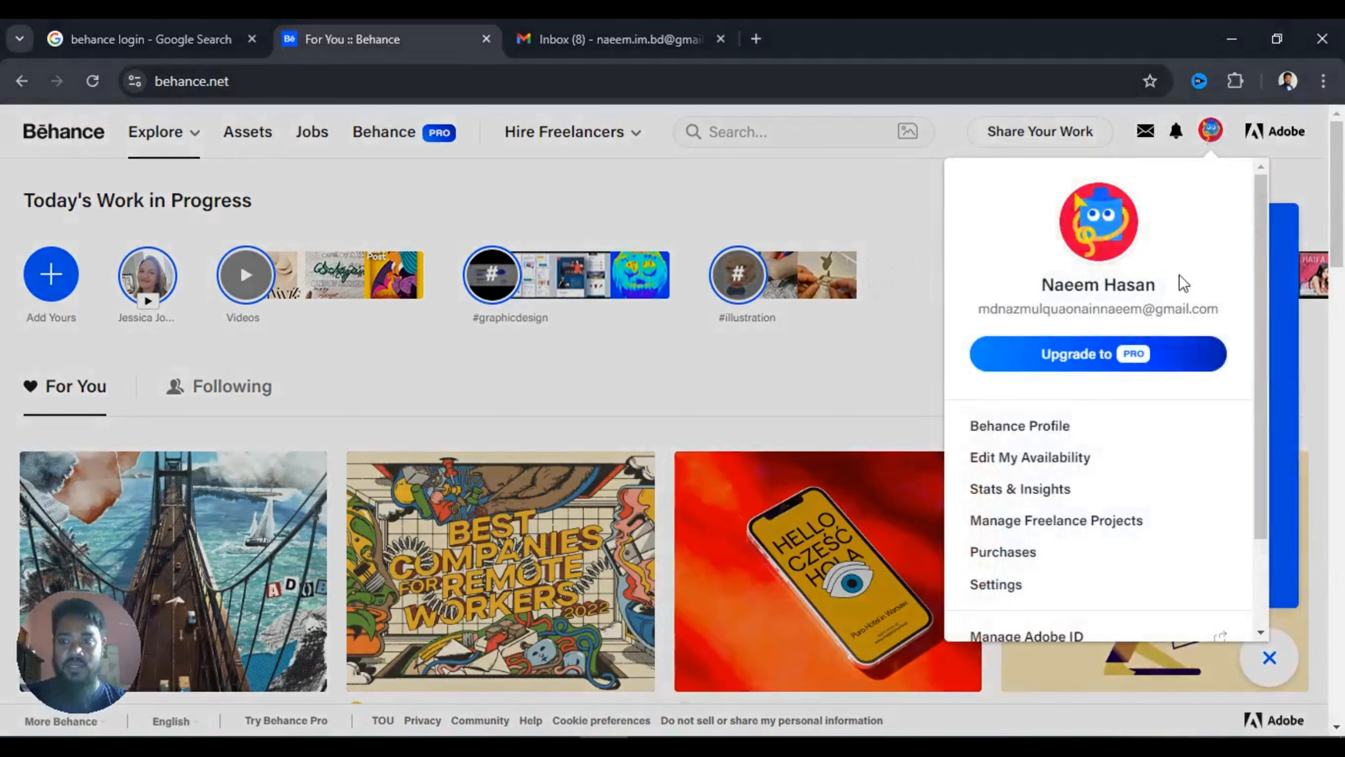
{"action": "left_click", "coordinate": [1020, 431]}
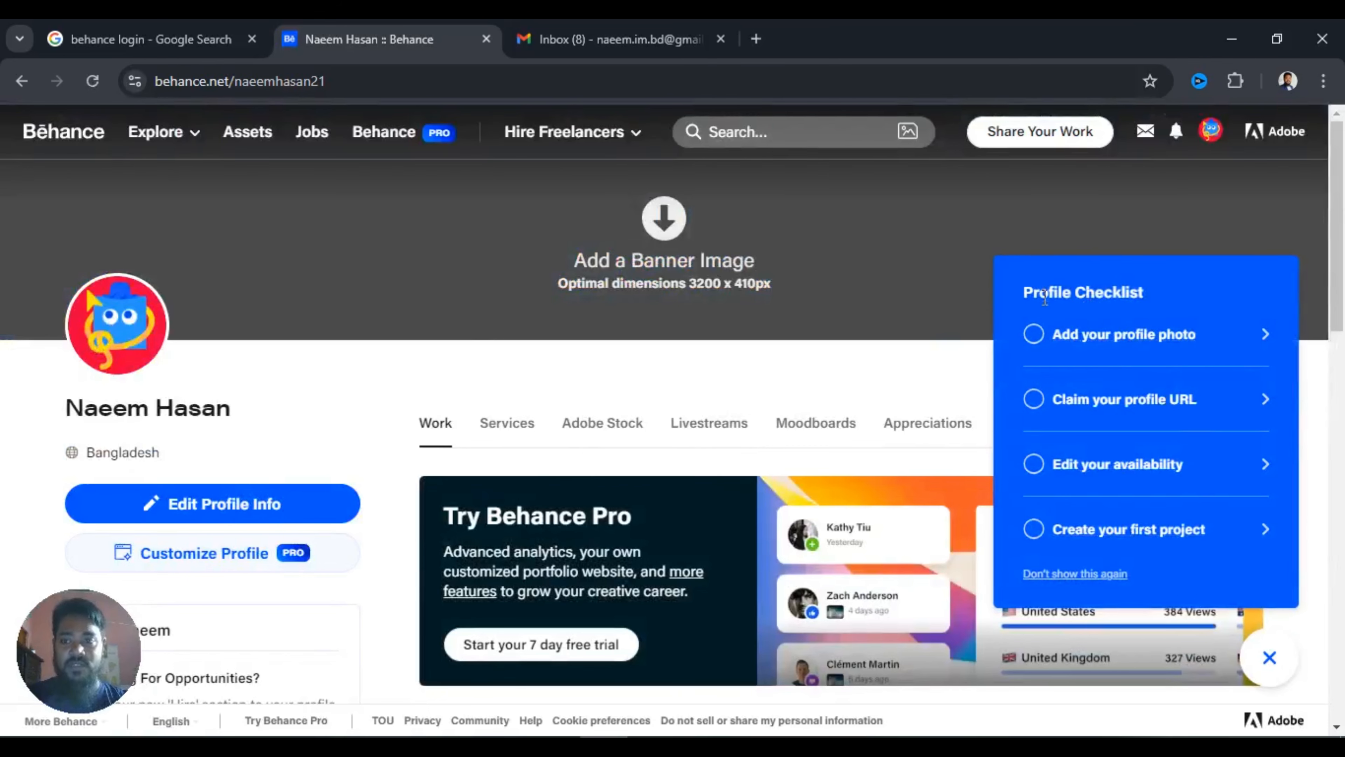
{"action": "scroll", "coordinate": [1136, 495], "scroll_direction": "down", "scroll_amount": 1}
{"action": "scroll", "coordinate": [932, 520], "scroll_direction": "down", "scroll_amount": 3}
{"action": "scroll", "coordinate": [931, 520], "scroll_direction": "up", "scroll_amount": 4}
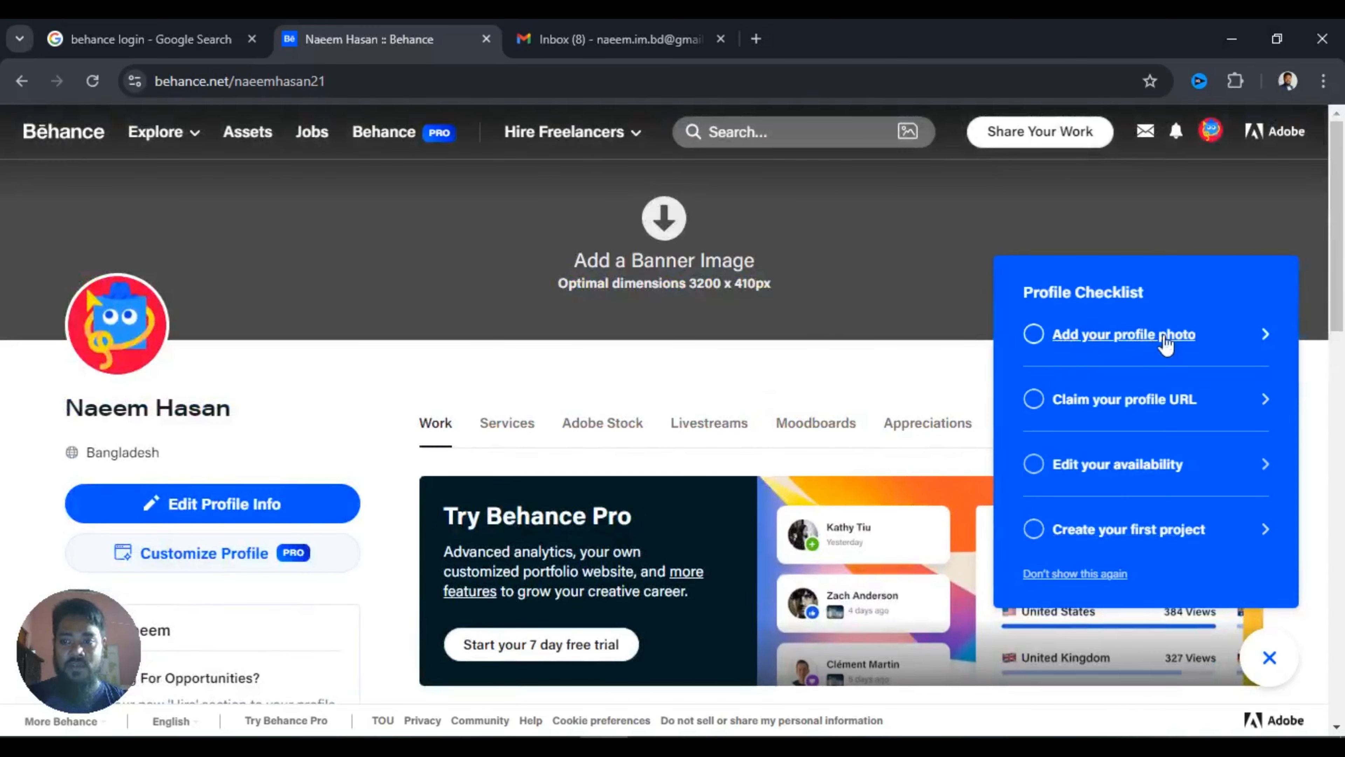
- Set the portrait image from the Desktop folder as the profile photo, with the crop enlarged to cover the whole picture
{"action": "left_click", "coordinate": [1128, 339]}
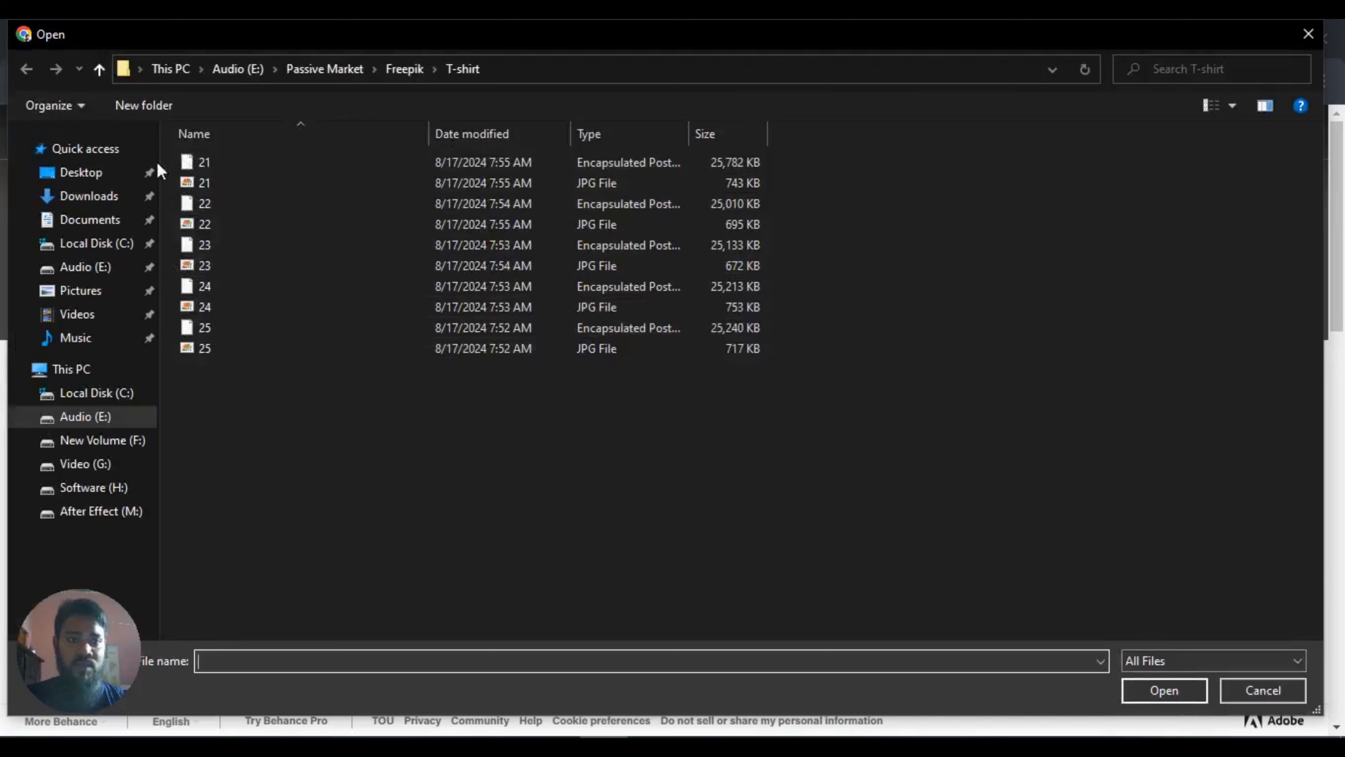
{"action": "left_click", "coordinate": [85, 174]}
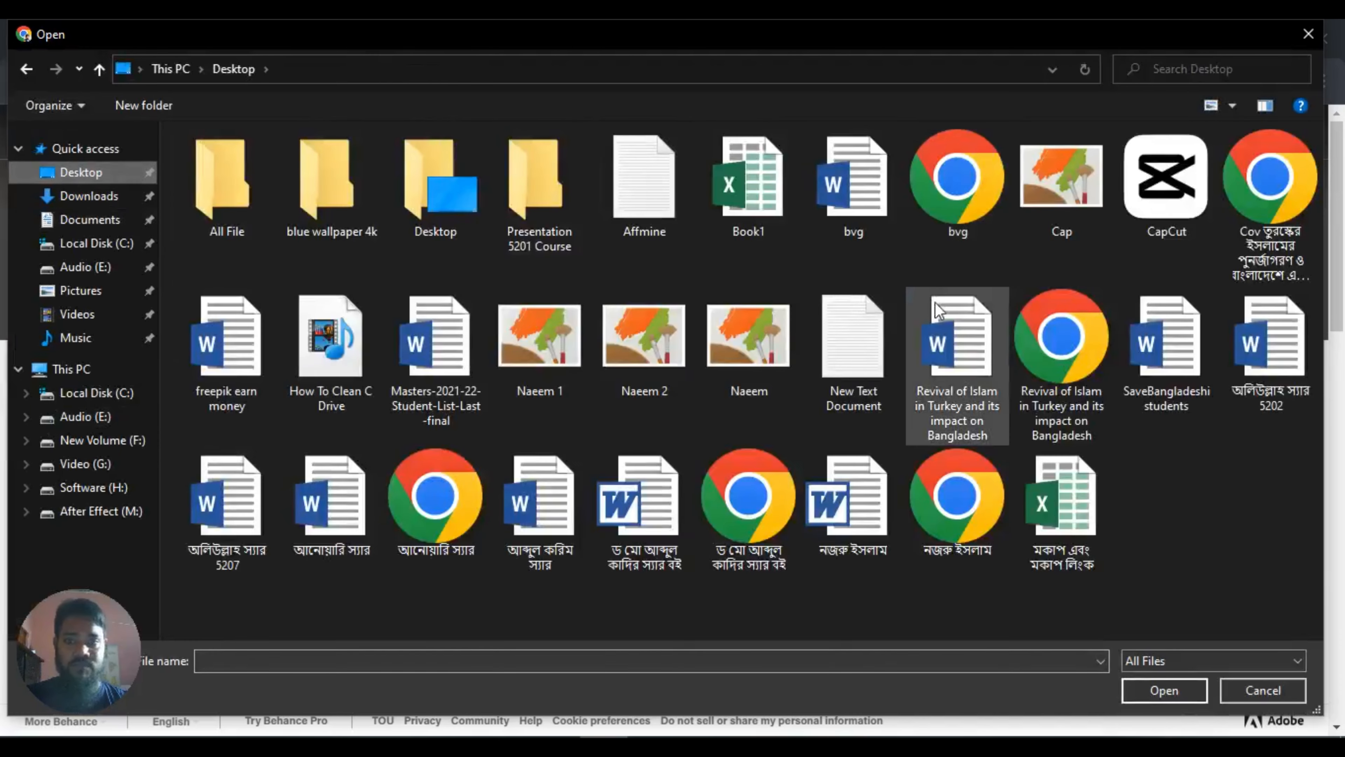
{"action": "left_click", "coordinate": [729, 374]}
{"action": "left_click", "coordinate": [1164, 690]}
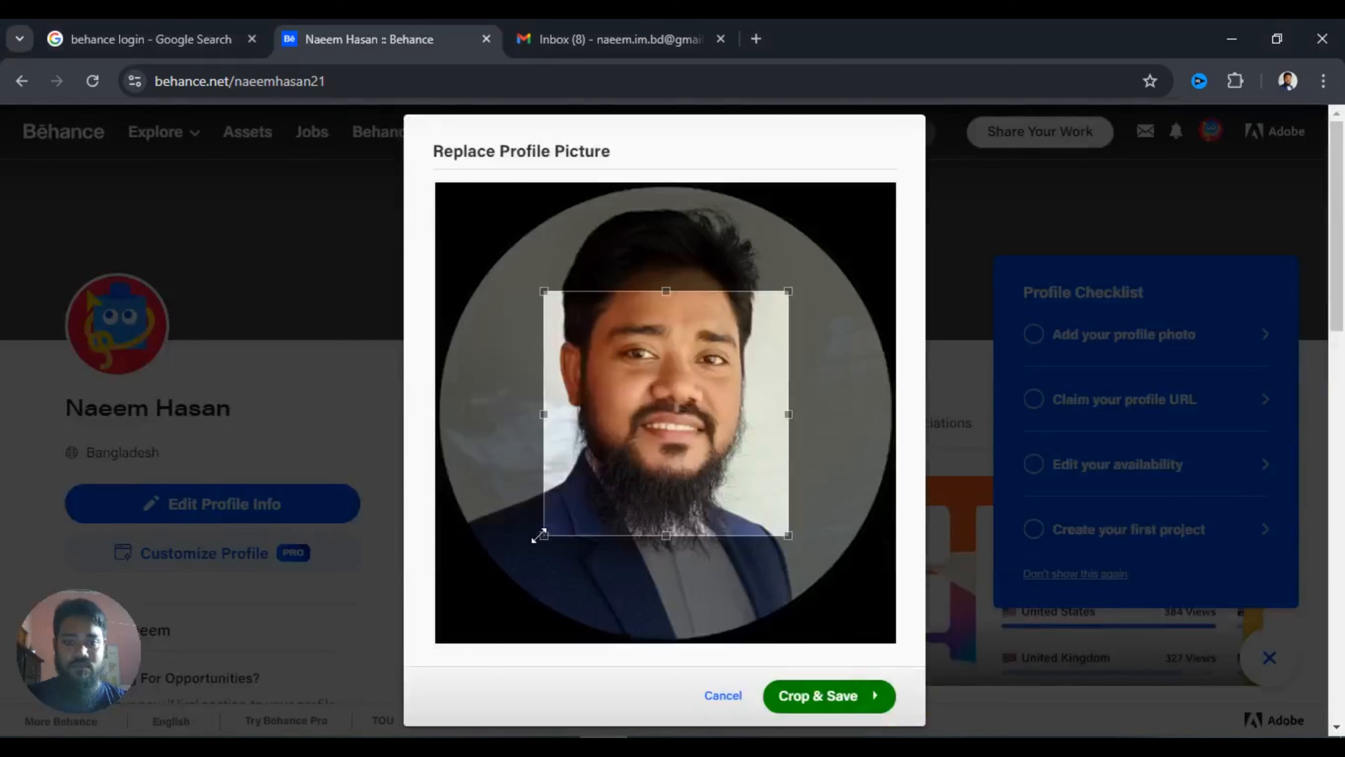
{"action": "left_click_drag", "start_coordinate": [540, 536], "coordinate": [466, 619]}
{"action": "left_click_drag", "start_coordinate": [788, 291], "coordinate": [940, 171]}
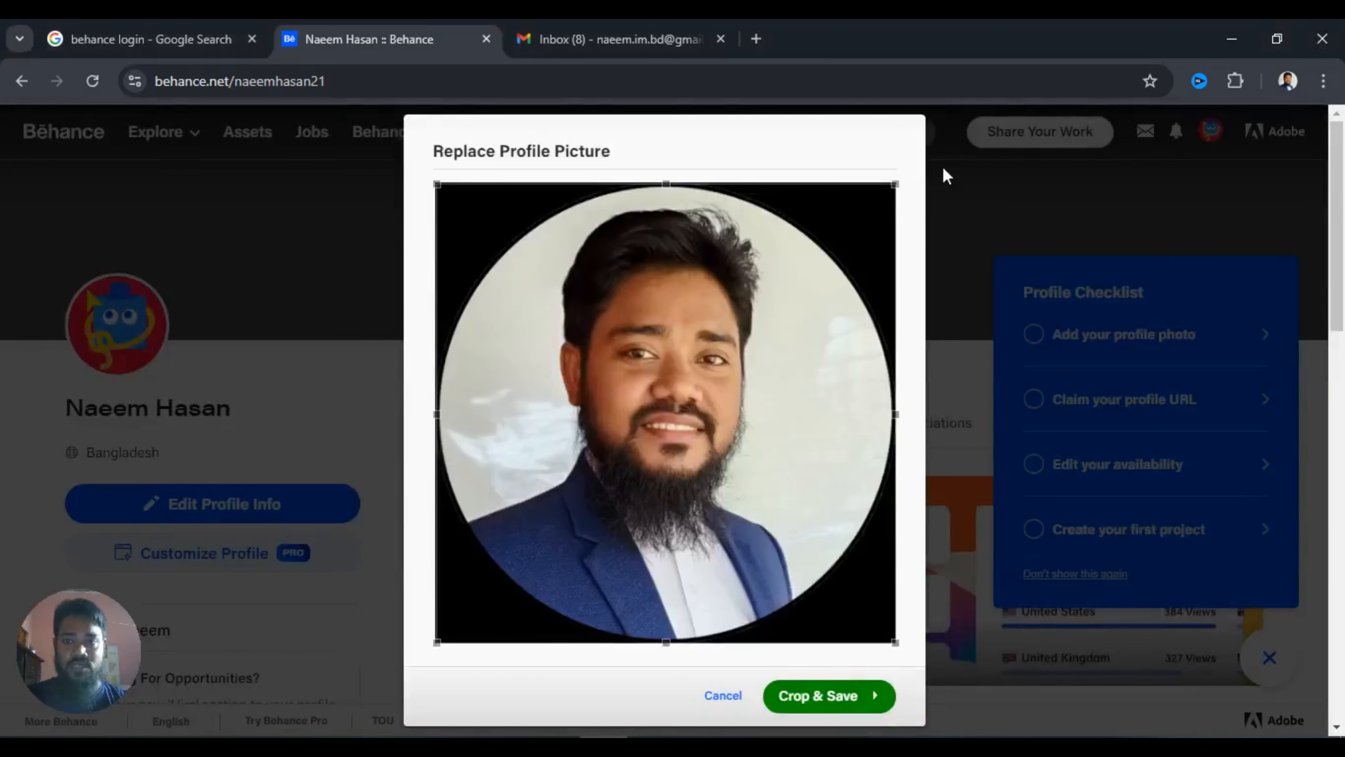
{"action": "left_click", "coordinate": [834, 699]}
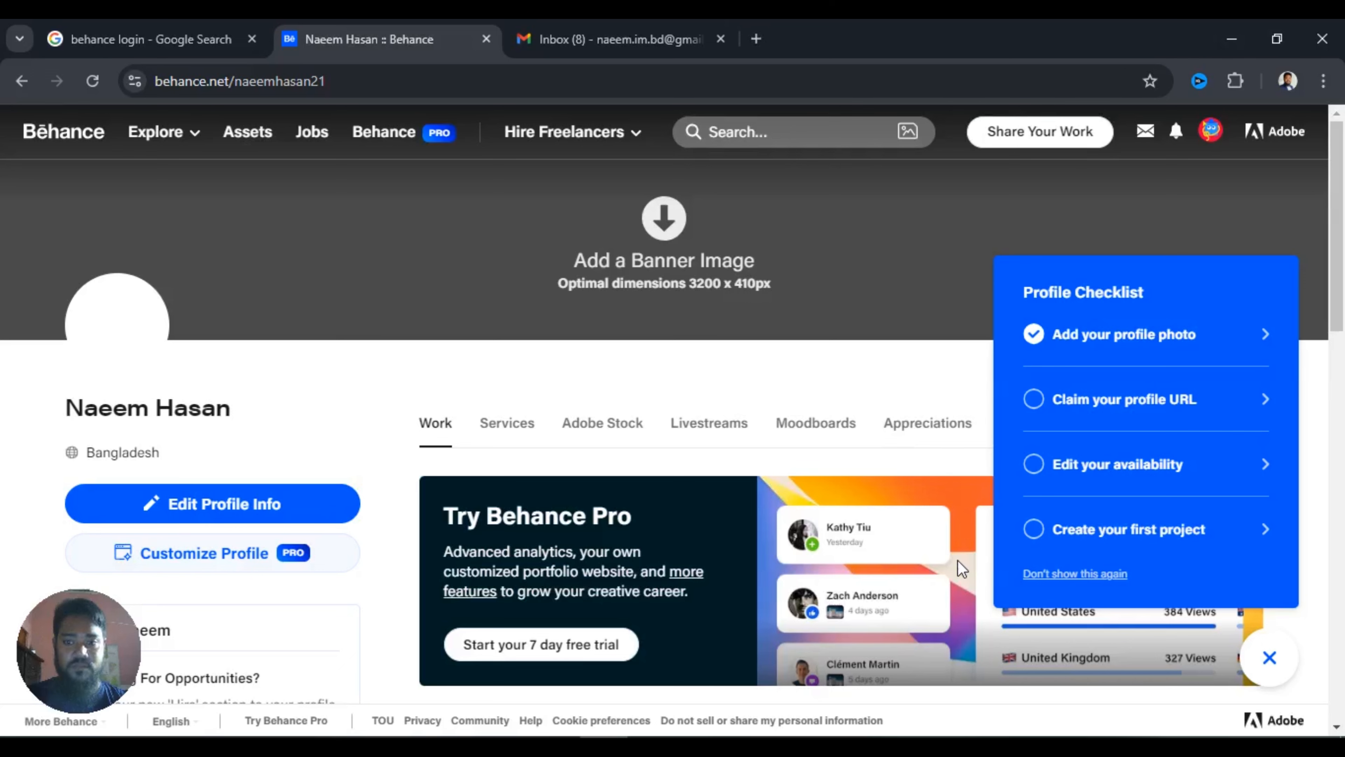
- Claim a custom profile URL that consists of the full name with the ending "bd" in place of the number, and save it
{"action": "left_click", "coordinate": [1124, 403]}
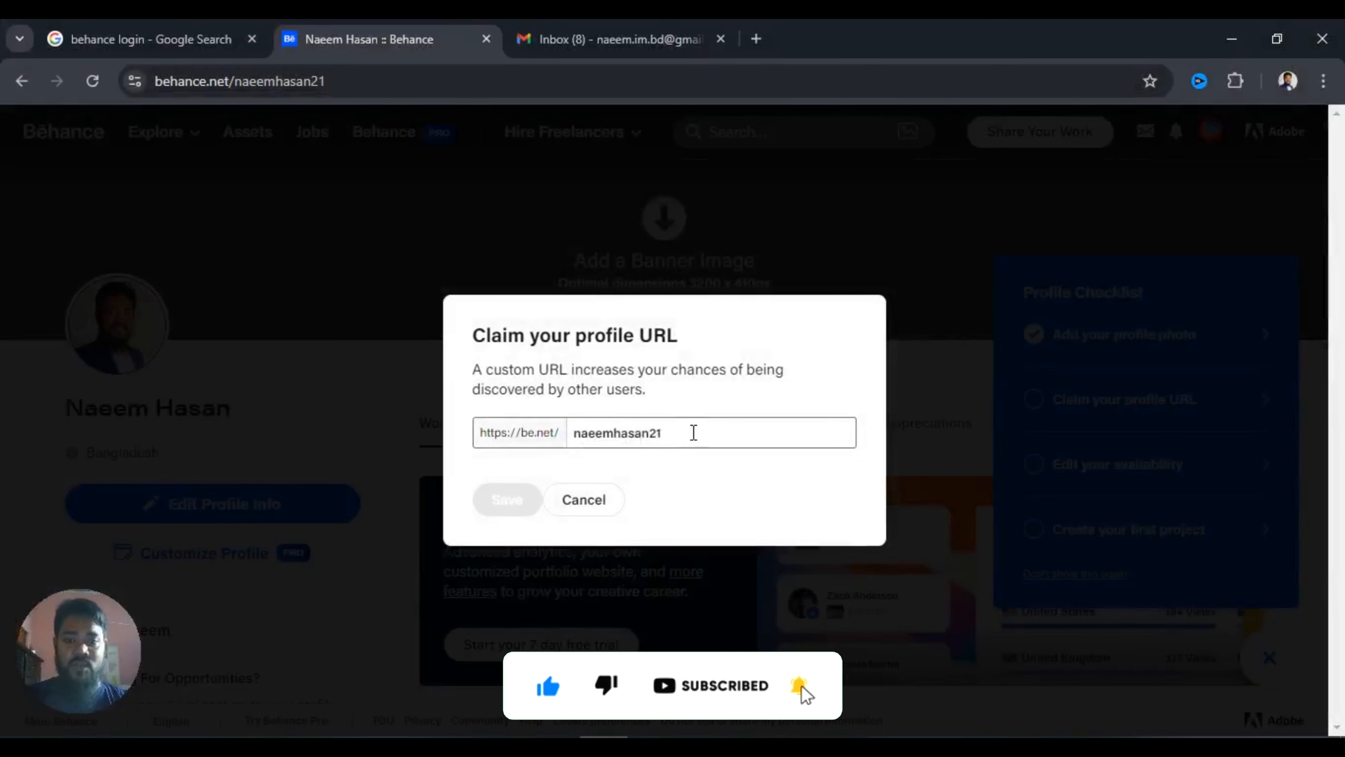
{"action": "left_click", "coordinate": [707, 432]}
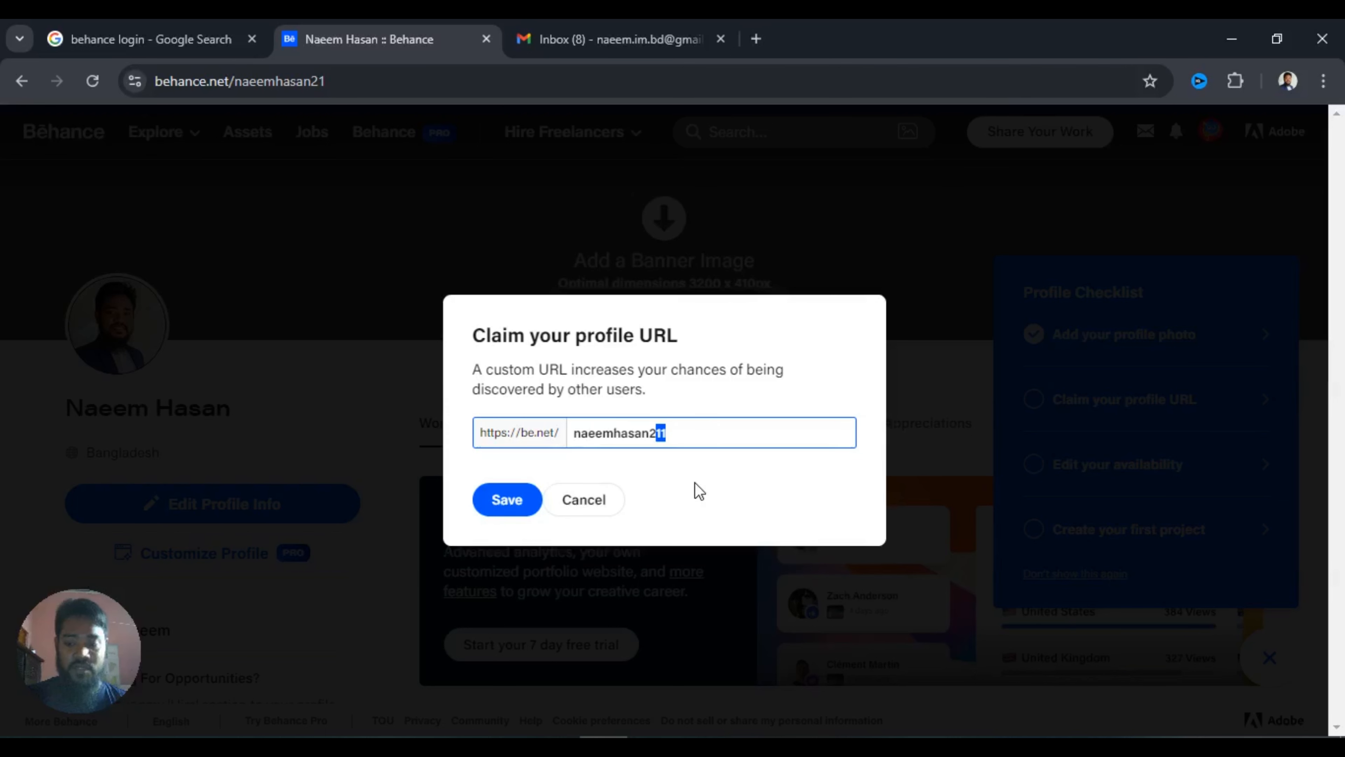
{"action": "key", "text": "BackSpace"}
{"action": "key", "text": "BackSpace"}
{"action": "type", "text": "bd"}
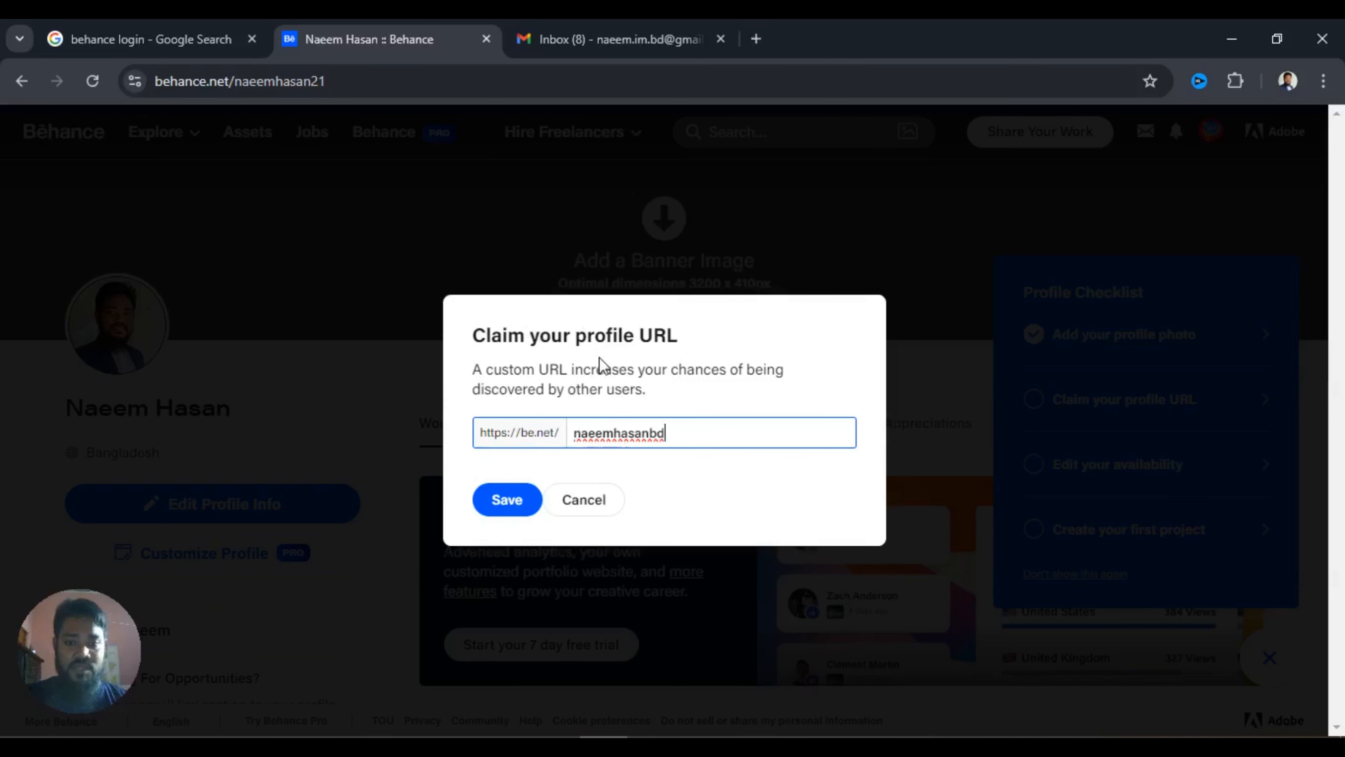
{"action": "left_click", "coordinate": [506, 501]}
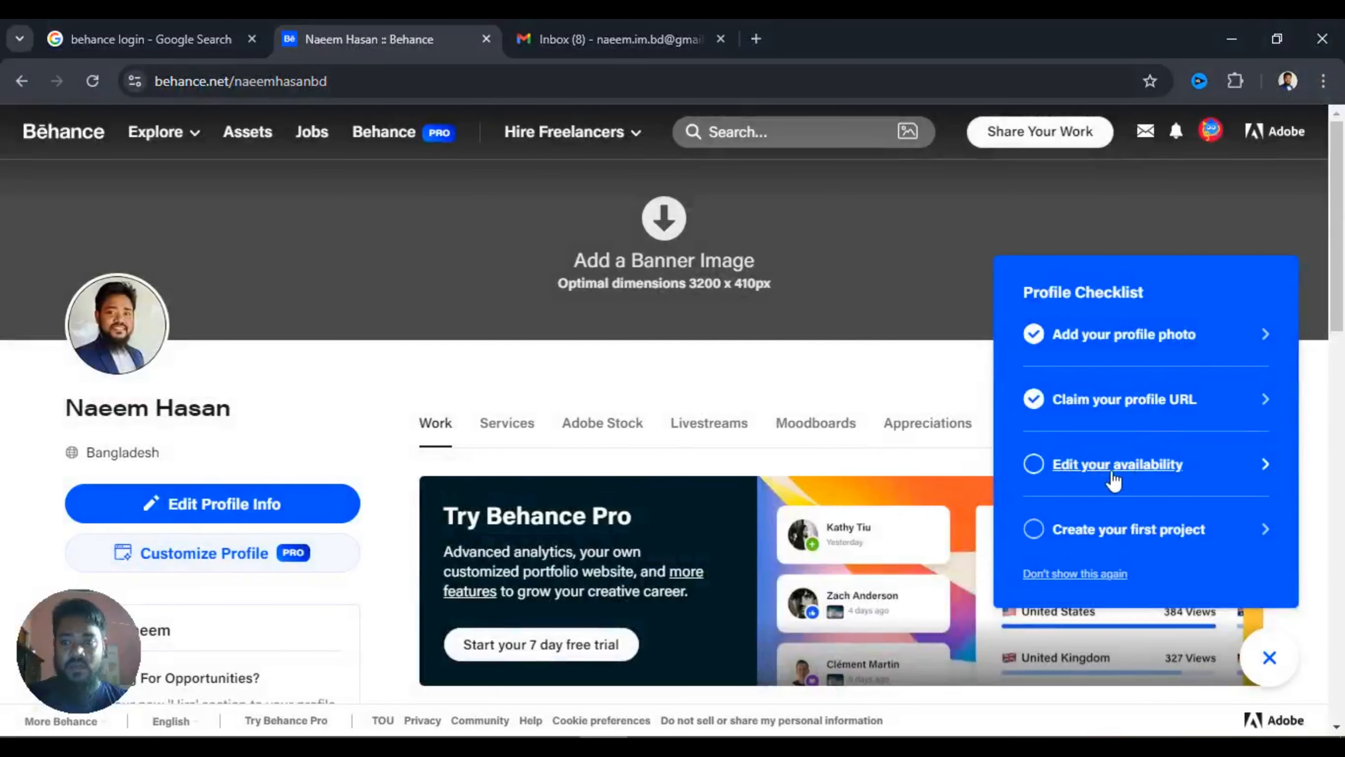
- Set the availability to Full Time Job with remote opportunities, save it and reload the profile page
{"action": "left_click", "coordinate": [1114, 466]}
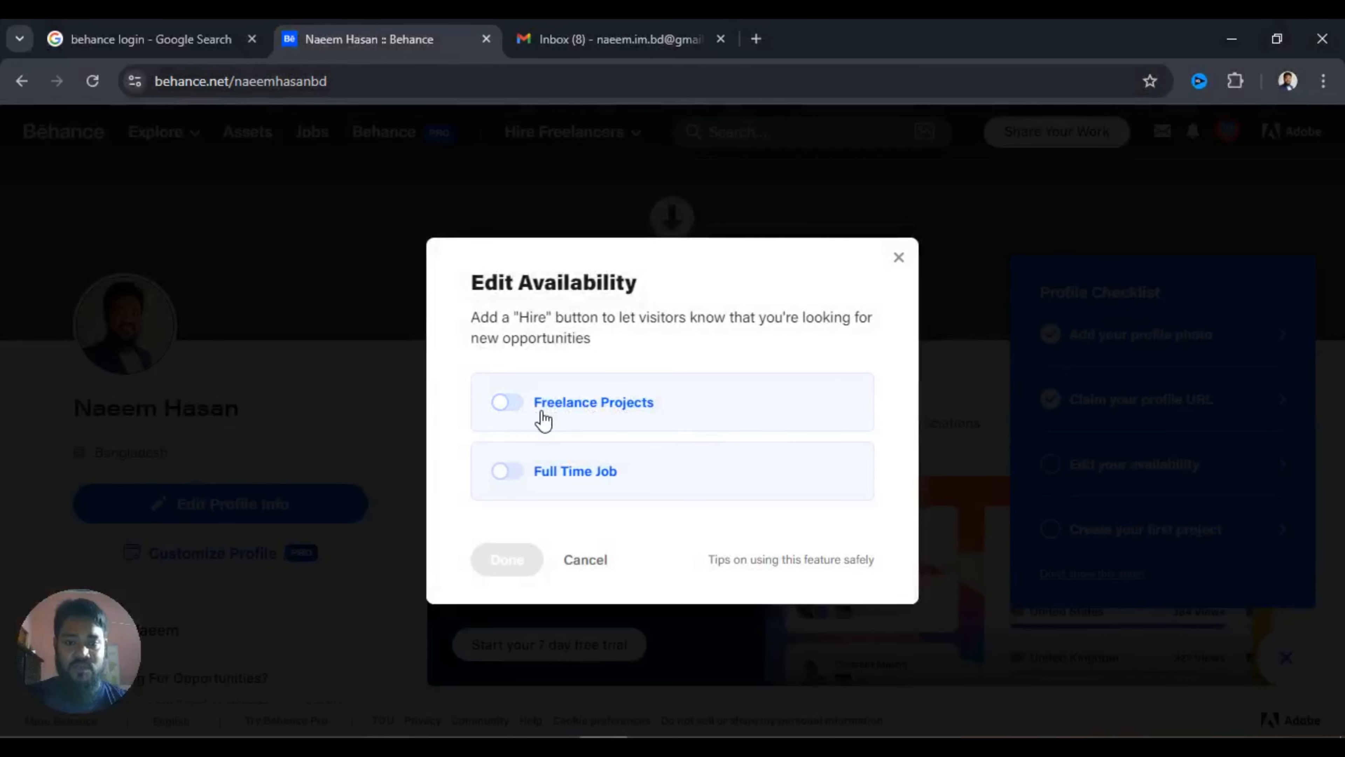
{"action": "left_click", "coordinate": [506, 472]}
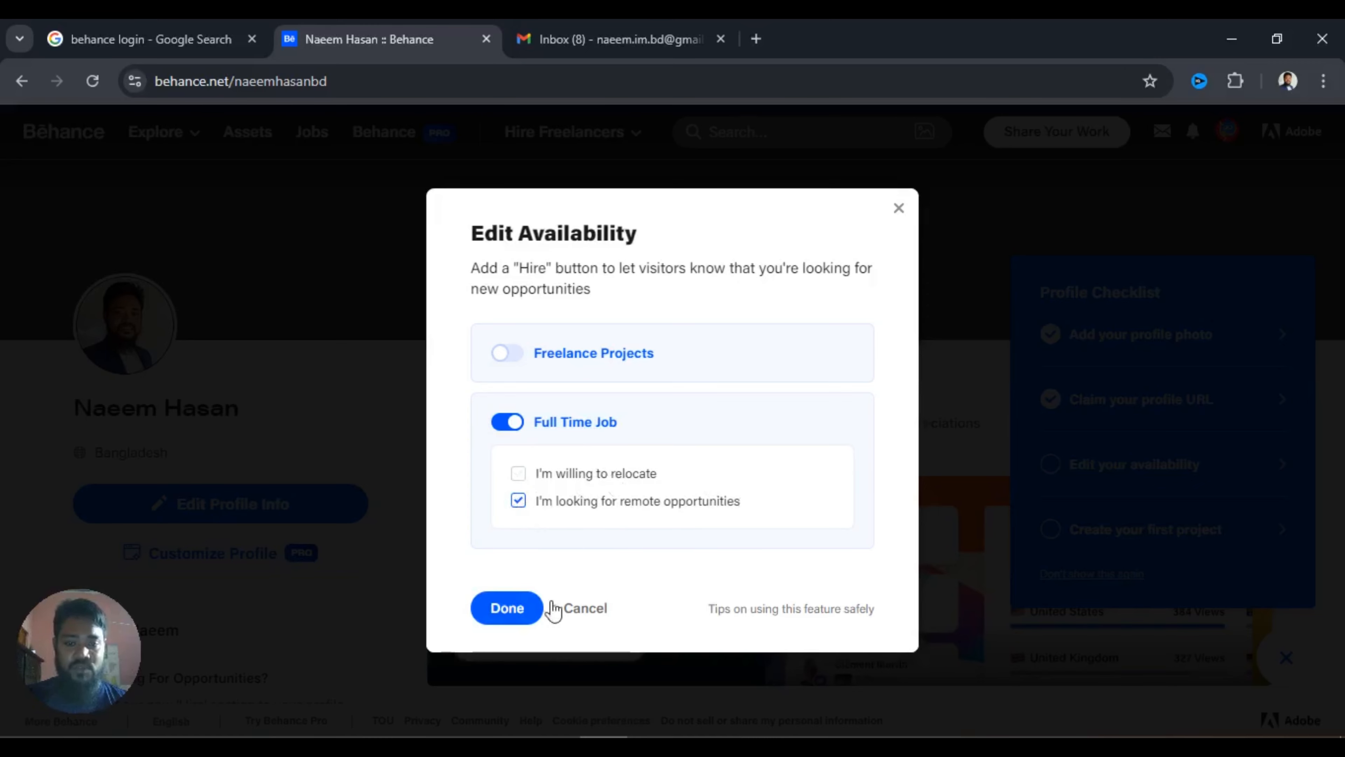
{"action": "left_click", "coordinate": [509, 619]}
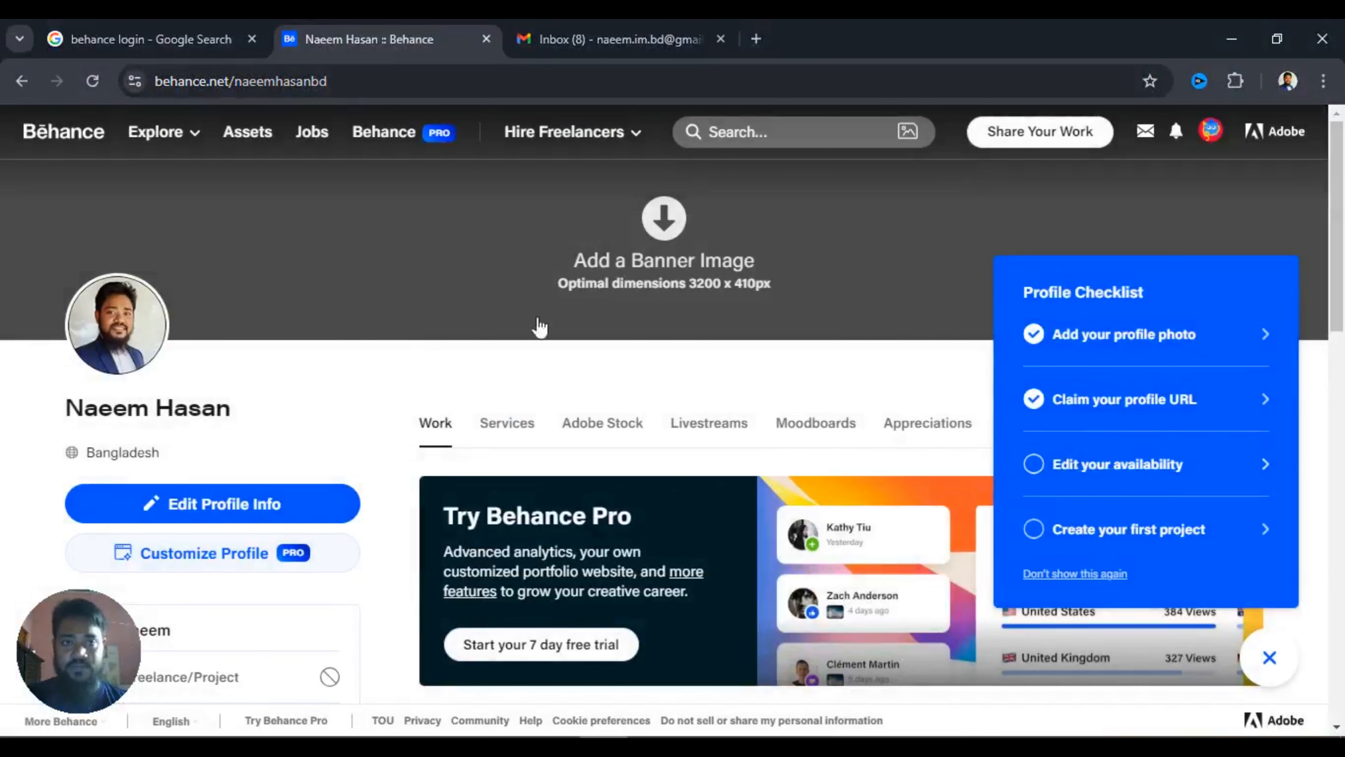
{"action": "left_click", "coordinate": [99, 82]}
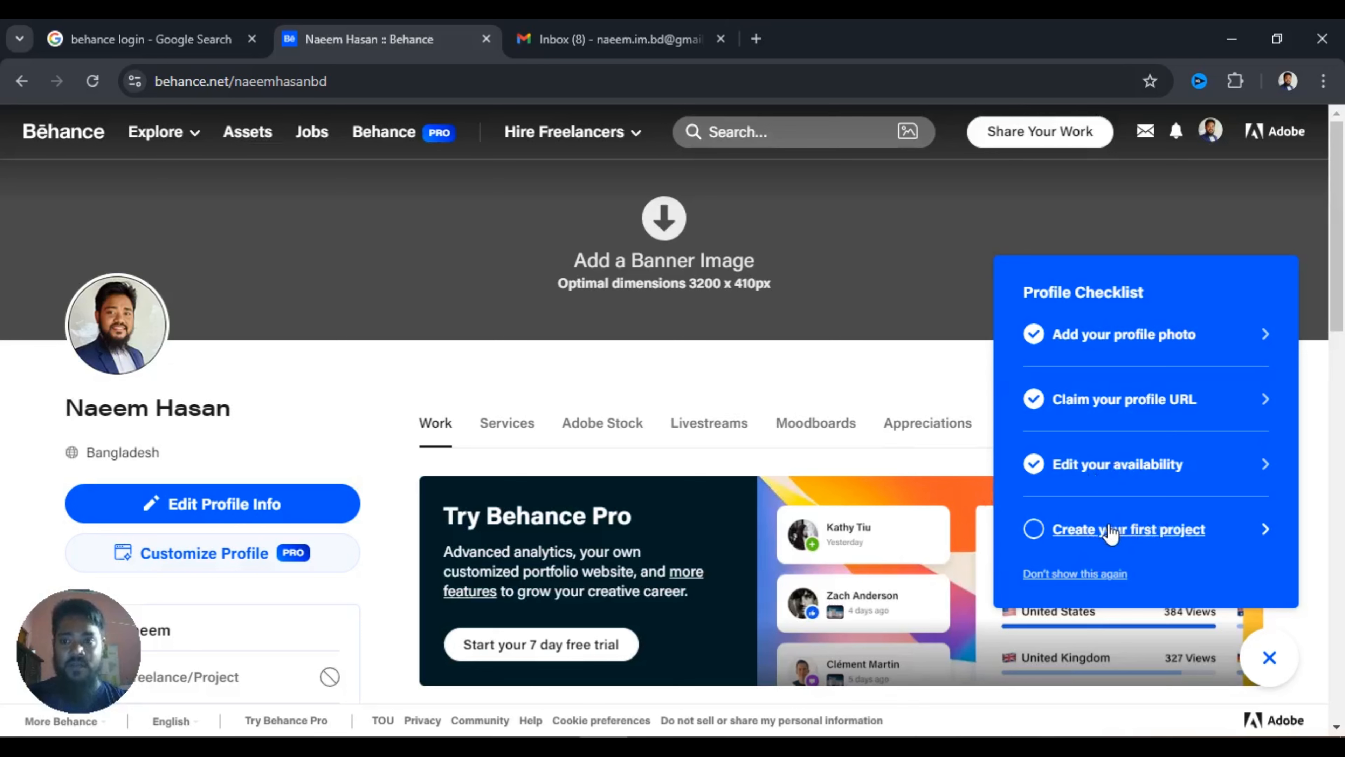
{"action": "mouse_move", "coordinate": [1022, 132]}
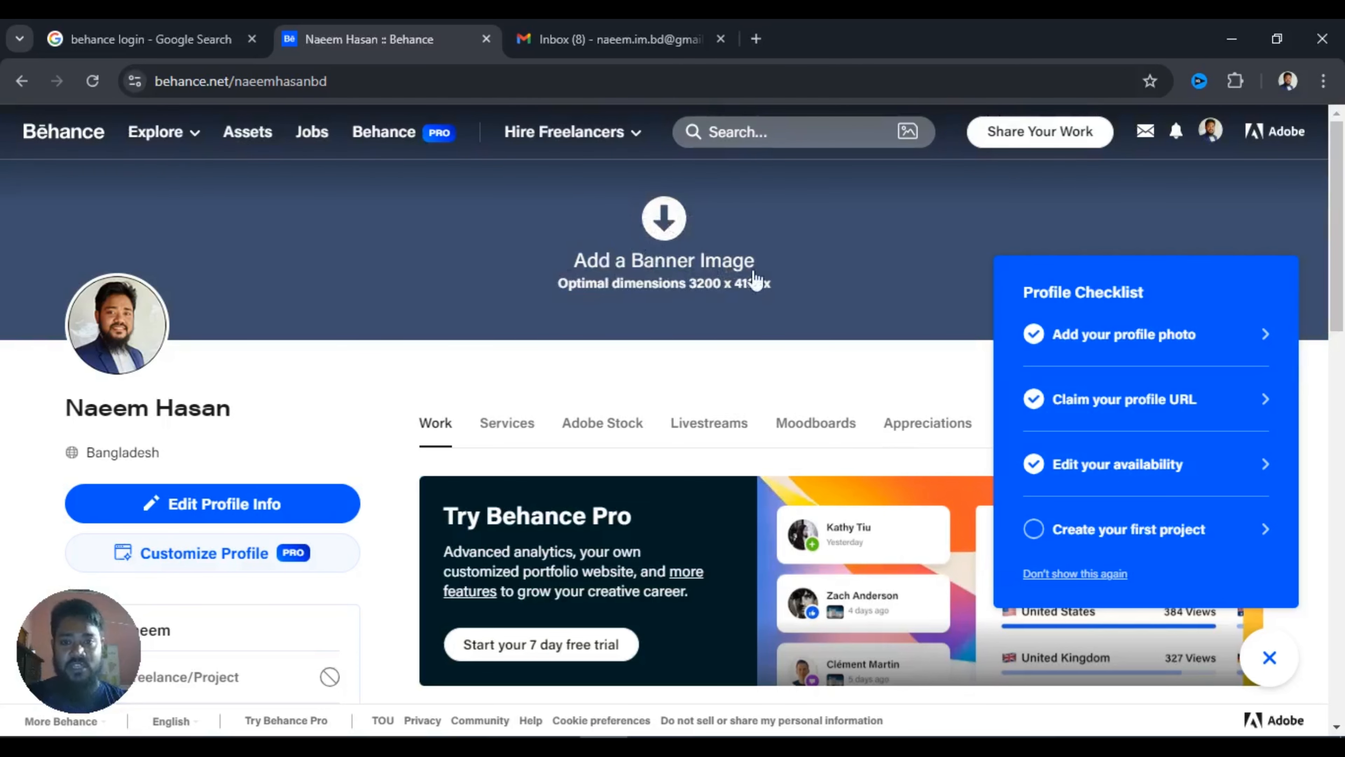
{"action": "left_click", "coordinate": [662, 232]}
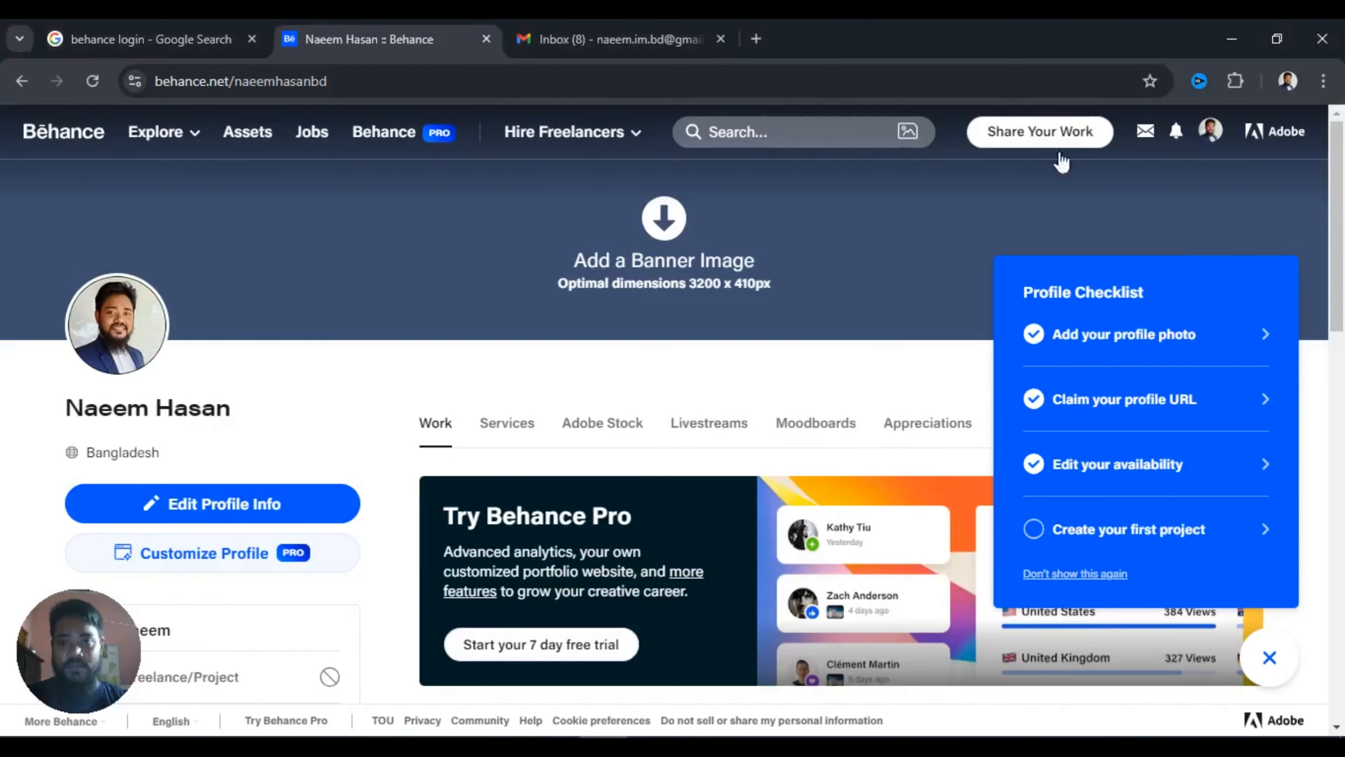
{"action": "left_click", "coordinate": [1308, 34]}
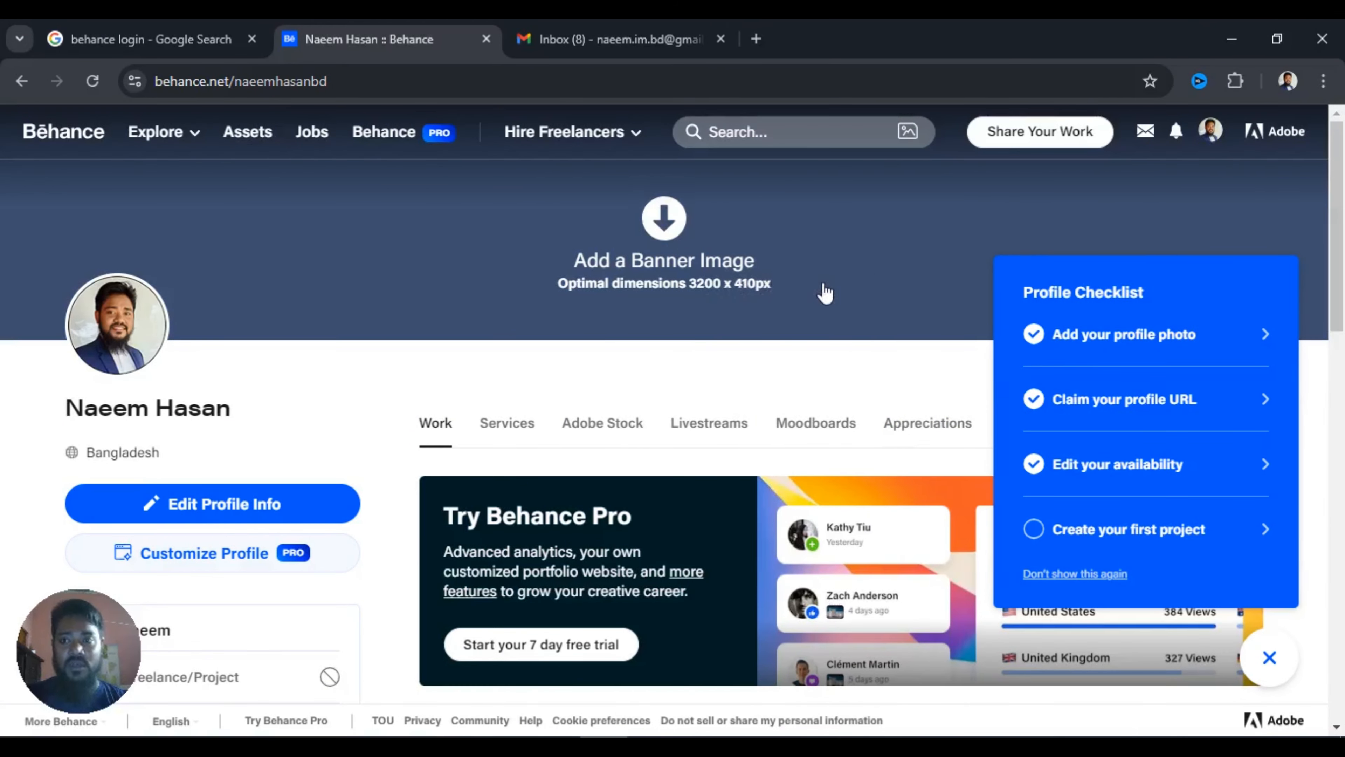
{"action": "scroll", "coordinate": [837, 371], "scroll_direction": "down", "scroll_amount": 3}
{"action": "scroll", "coordinate": [824, 397], "scroll_direction": "up", "scroll_amount": 3}
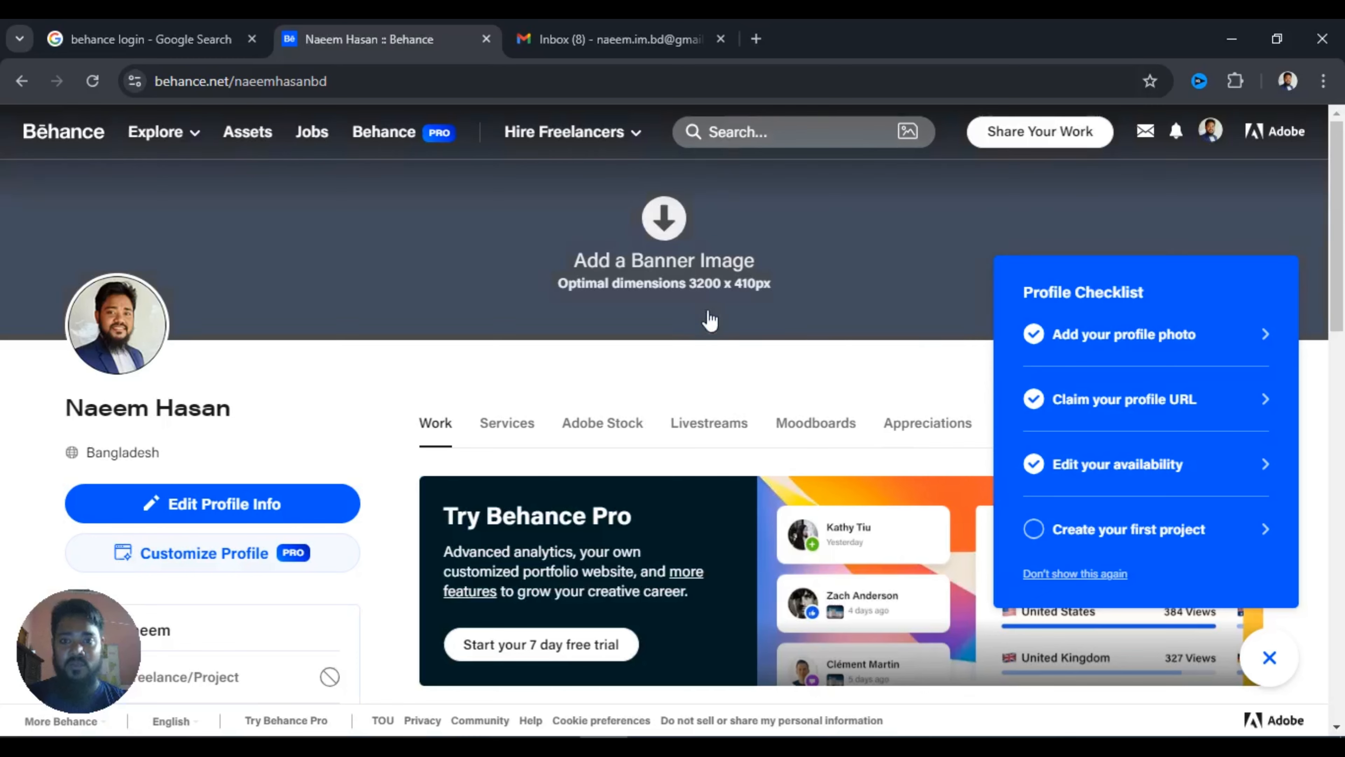
- Start a new project in the editor despite the unverified e-mail and insert the file "images" from the Downloads folder
{"action": "left_click", "coordinate": [1039, 131]}
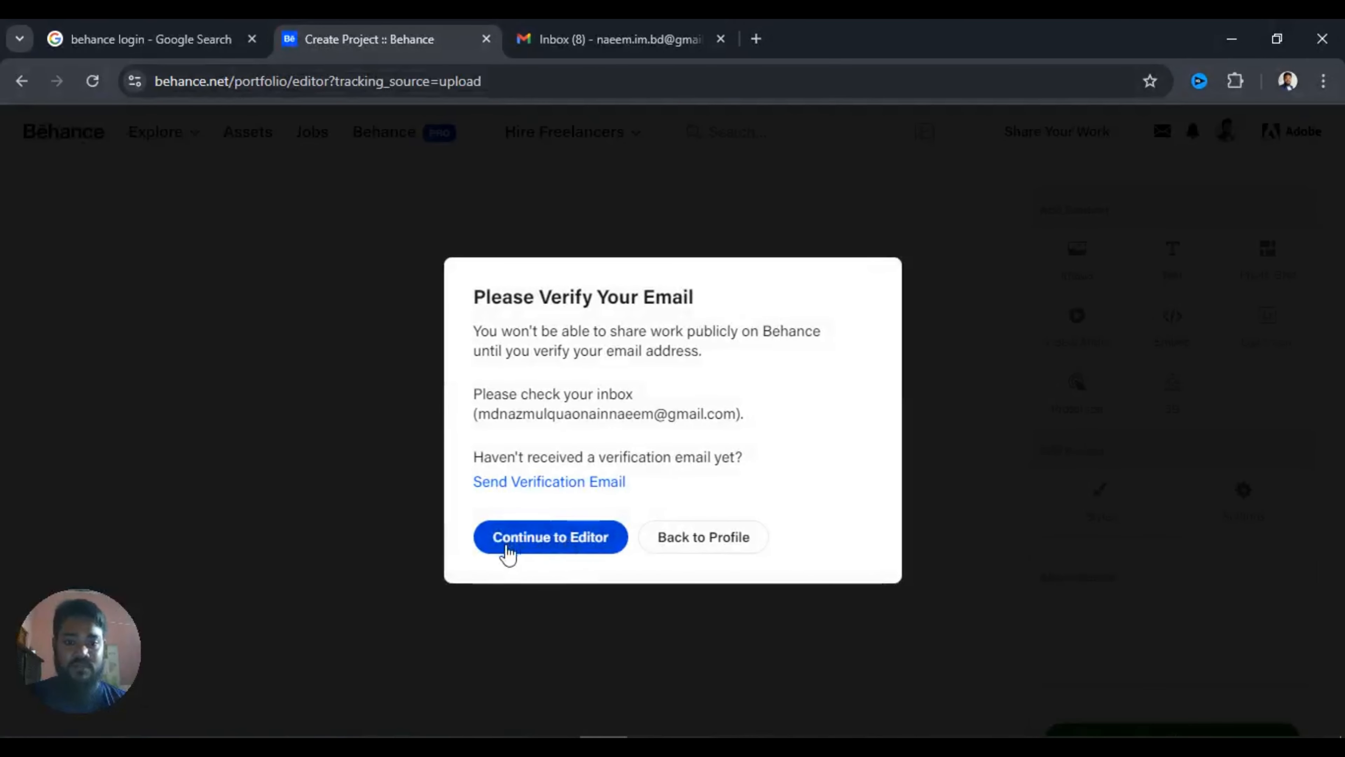
{"action": "left_click", "coordinate": [540, 546]}
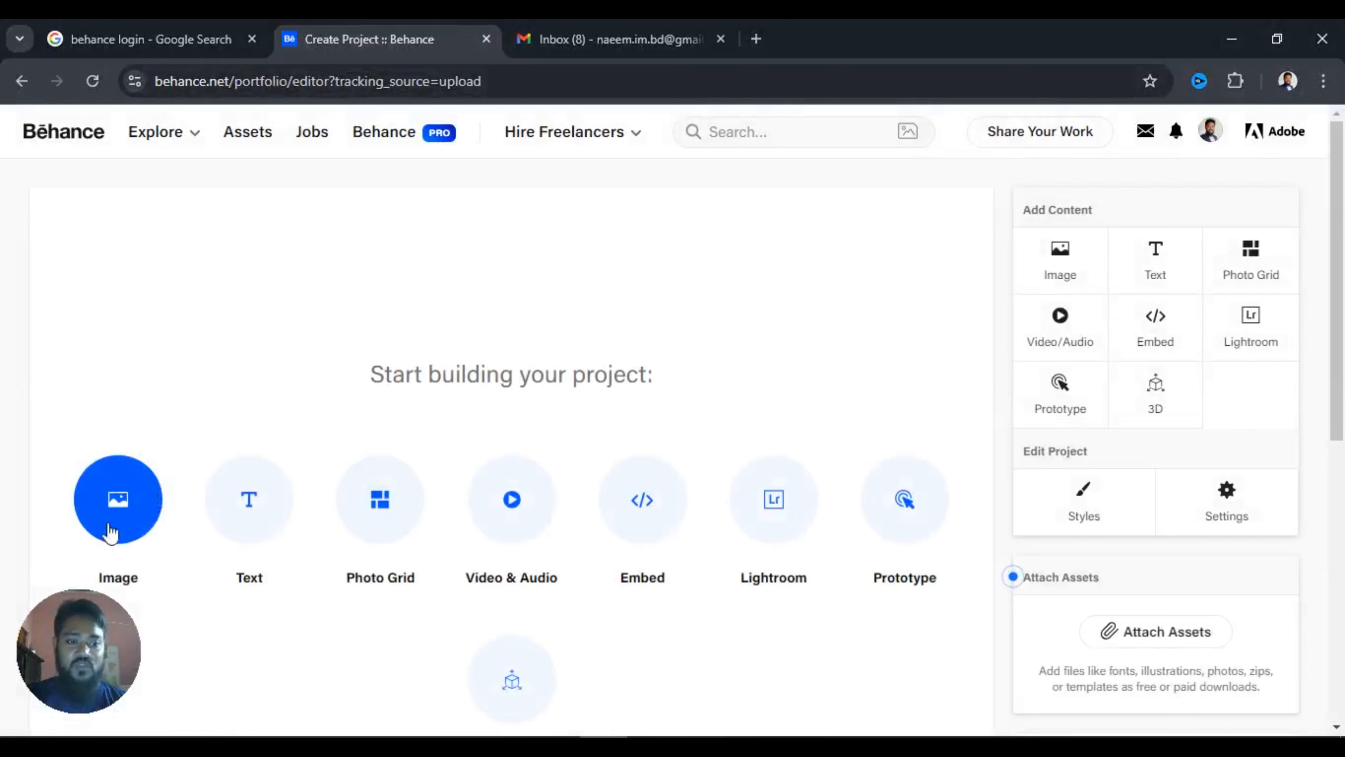
{"action": "left_click", "coordinate": [120, 503]}
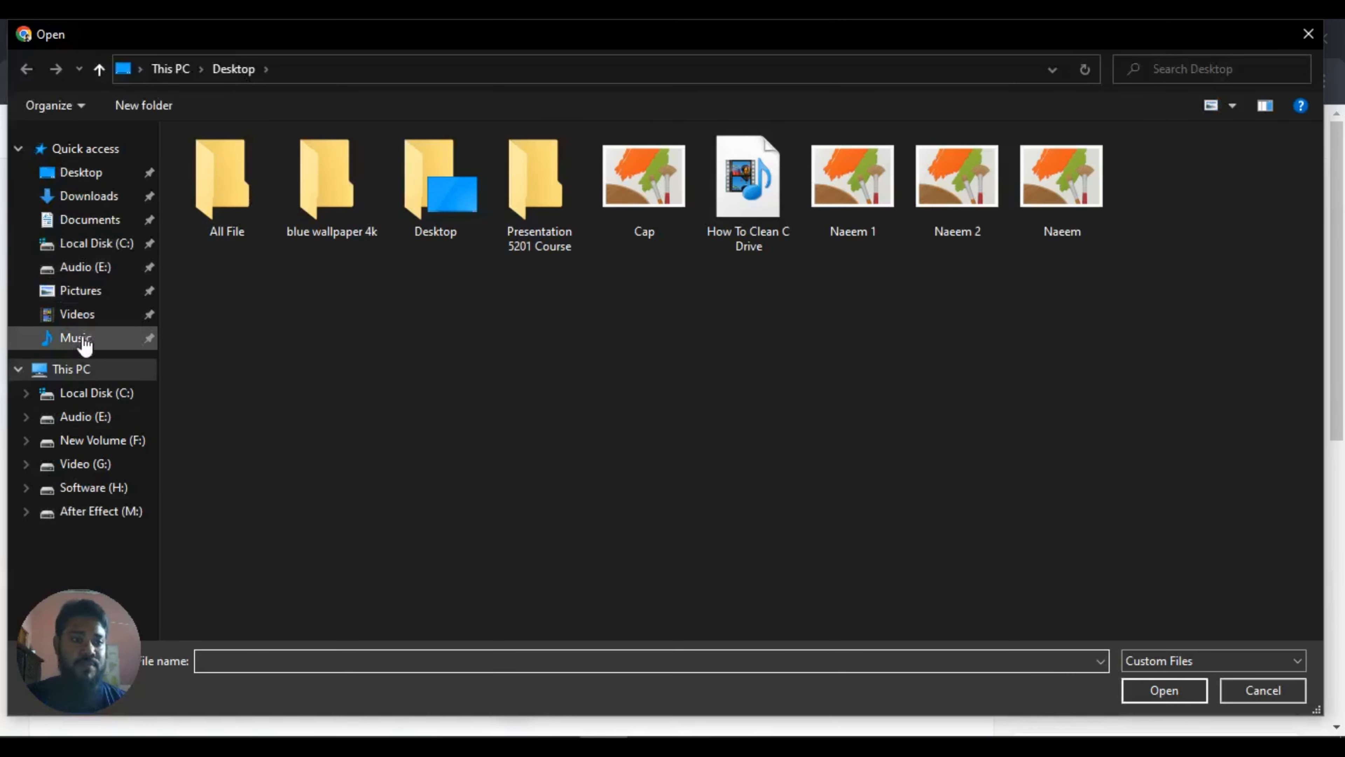
{"action": "left_click", "coordinate": [87, 196]}
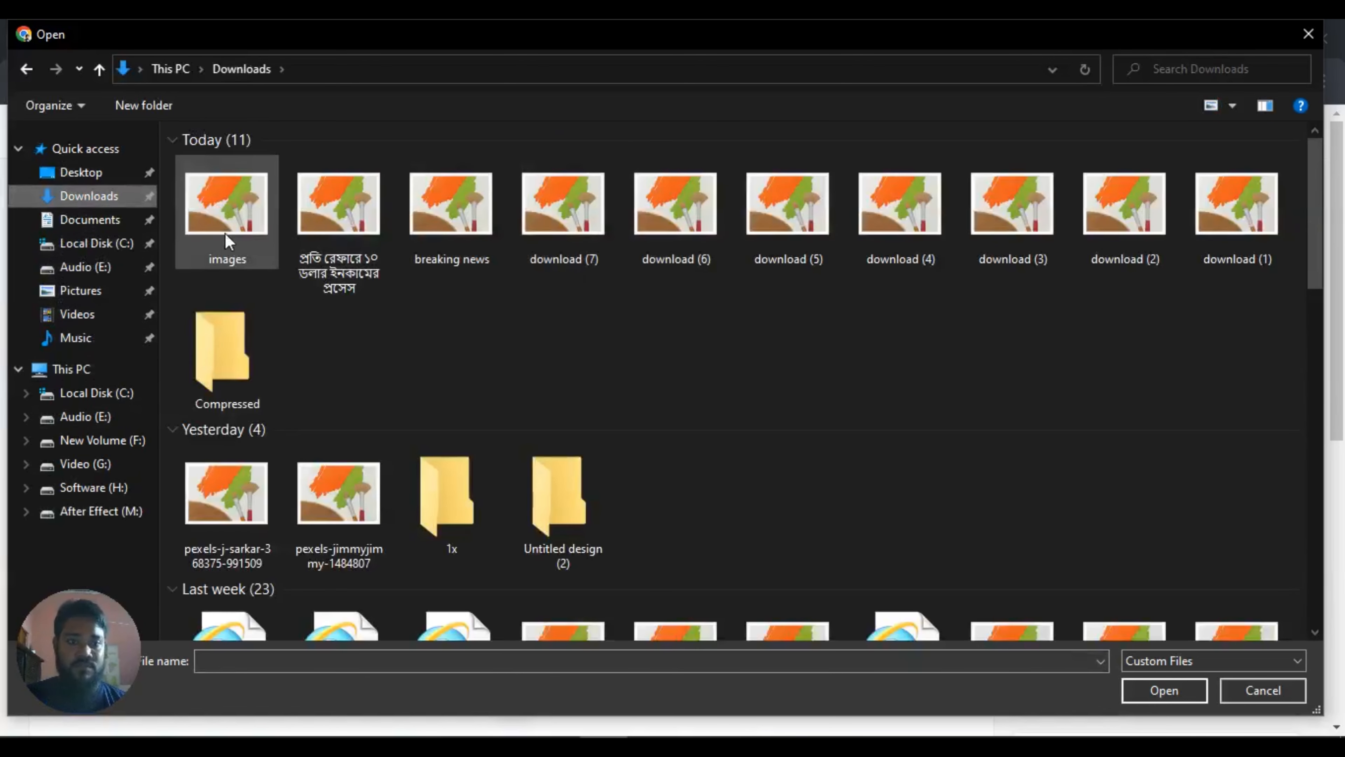
{"action": "left_click", "coordinate": [224, 218]}
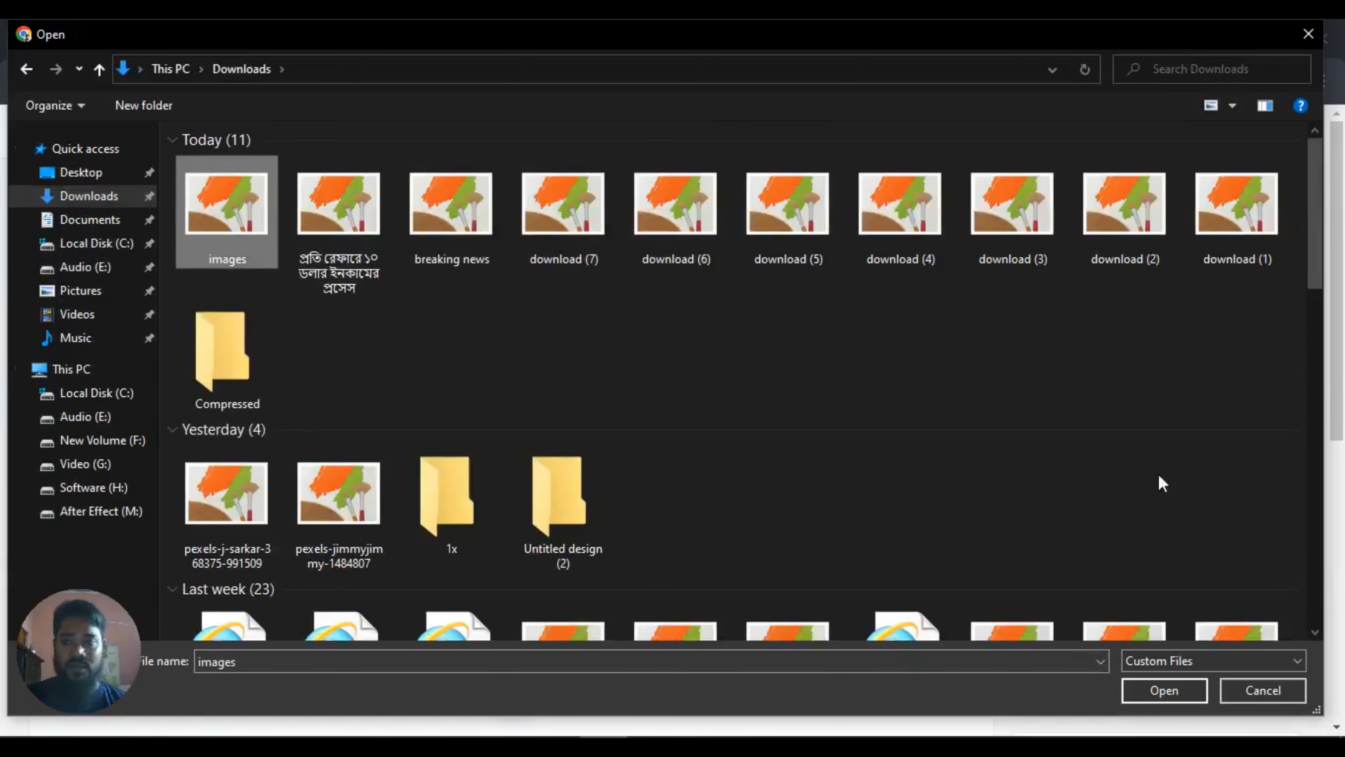
{"action": "left_click", "coordinate": [1165, 691]}
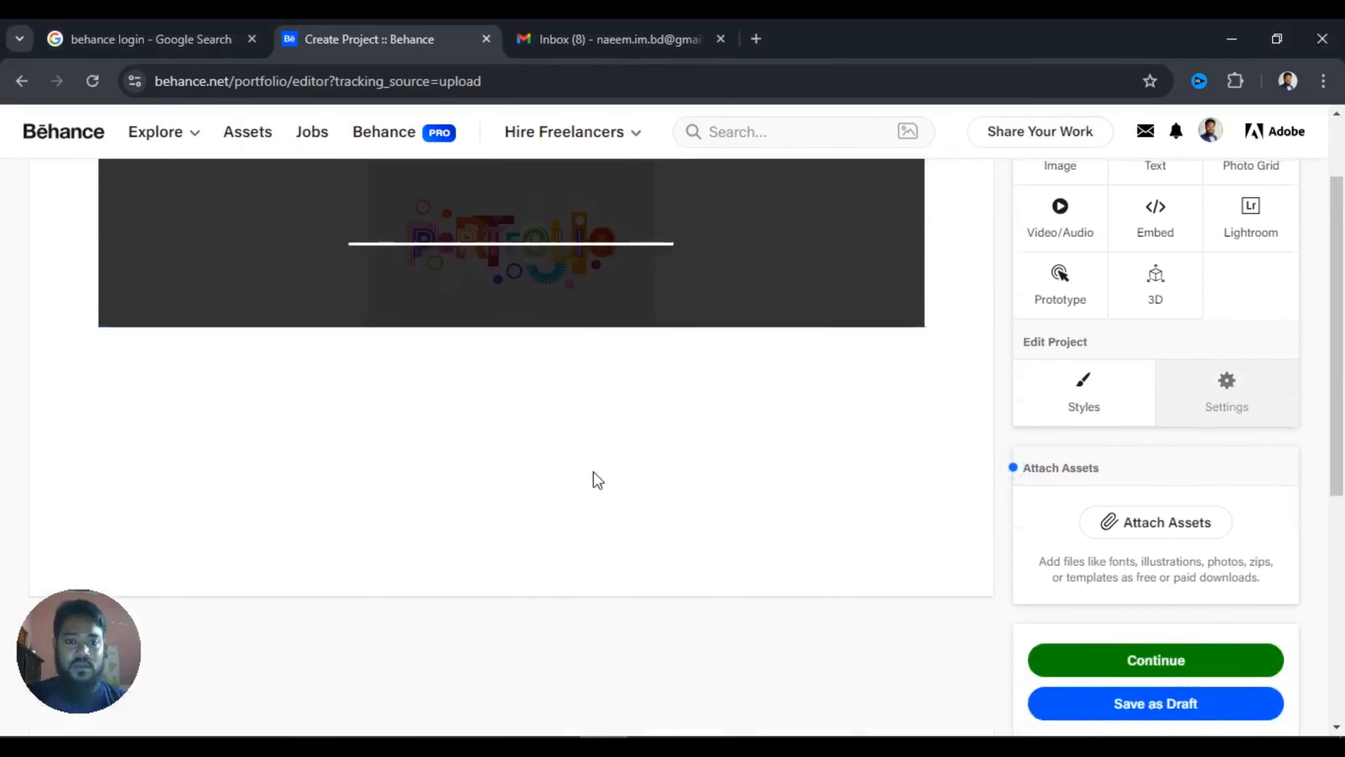
{"action": "scroll", "coordinate": [765, 432], "scroll_direction": "up", "scroll_amount": 2}
{"action": "scroll", "coordinate": [766, 432], "scroll_direction": "down", "scroll_amount": 2}
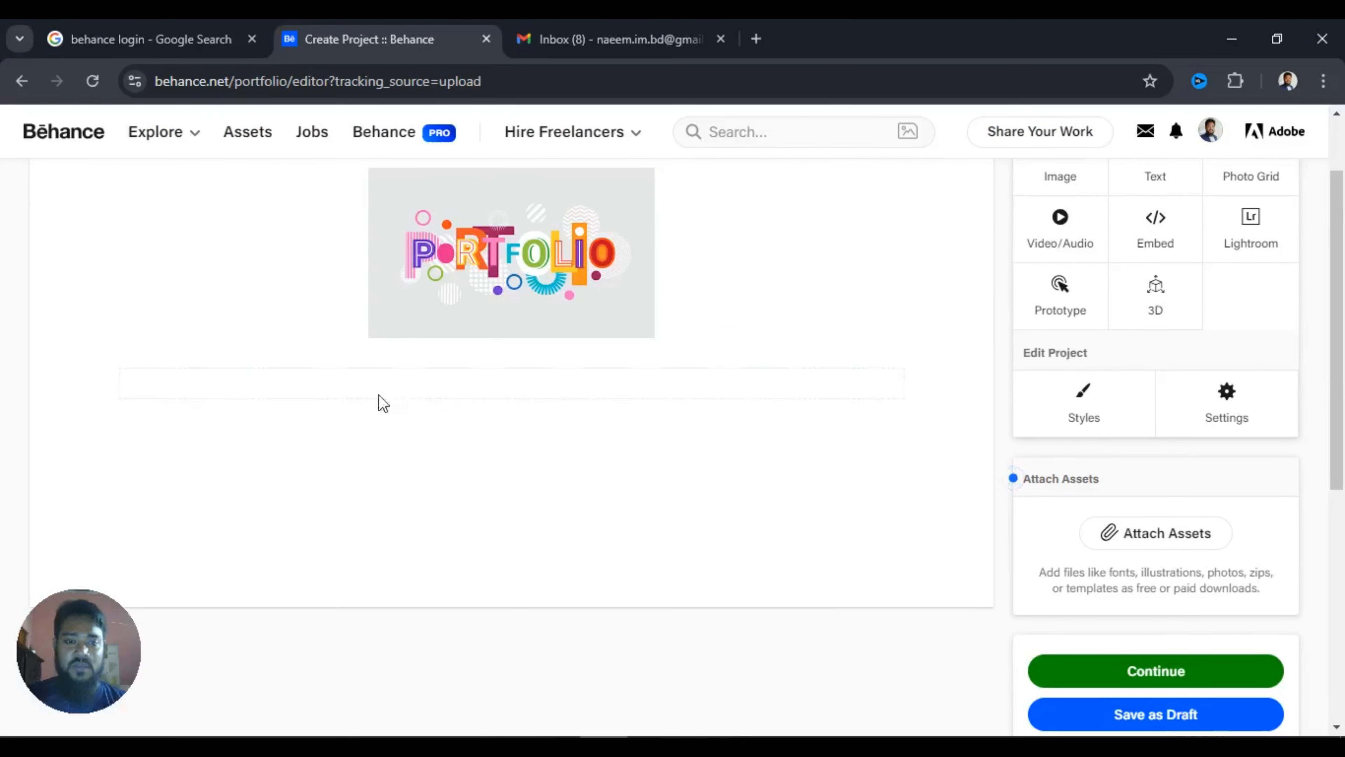
- Insert an empty text block below the Portfolio image in the project
{"action": "mouse_move", "coordinate": [479, 387]}
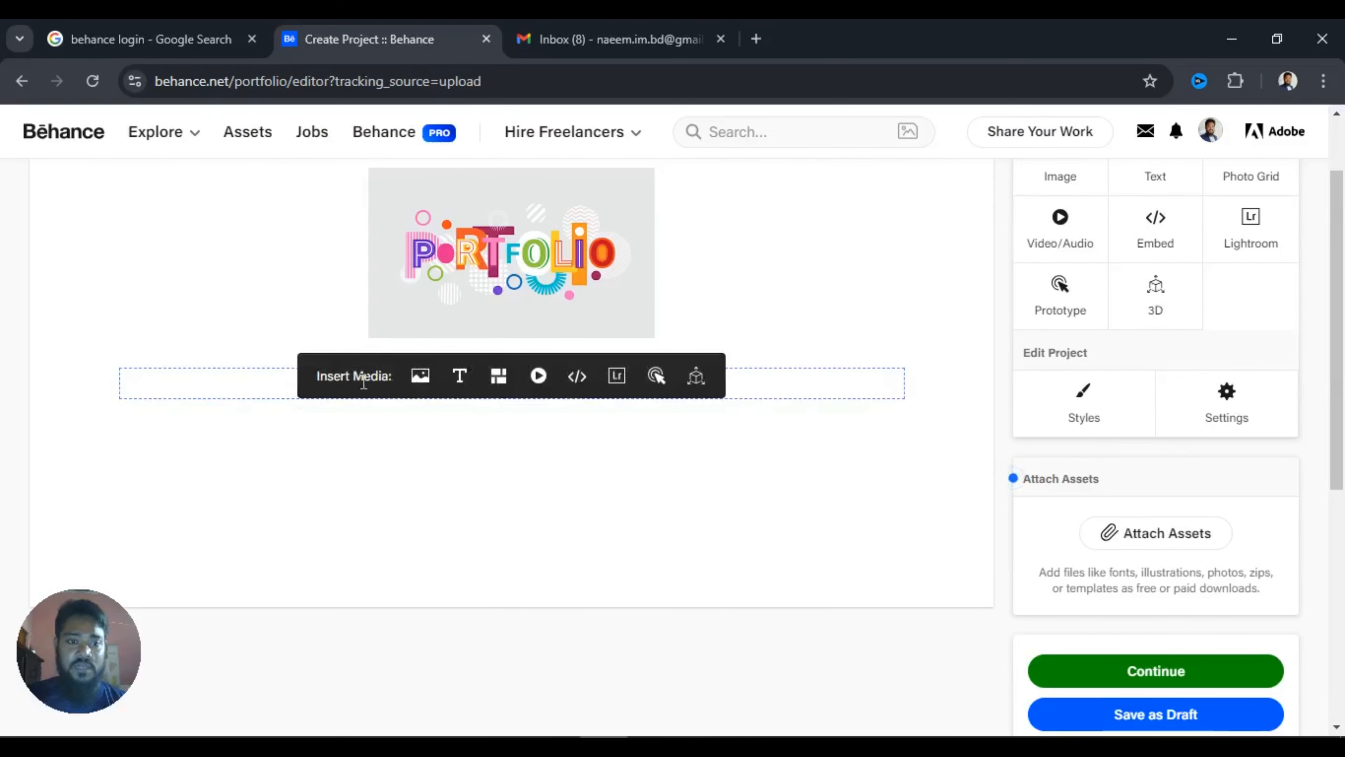
{"action": "scroll", "coordinate": [1123, 379], "scroll_direction": "up", "scroll_amount": 2}
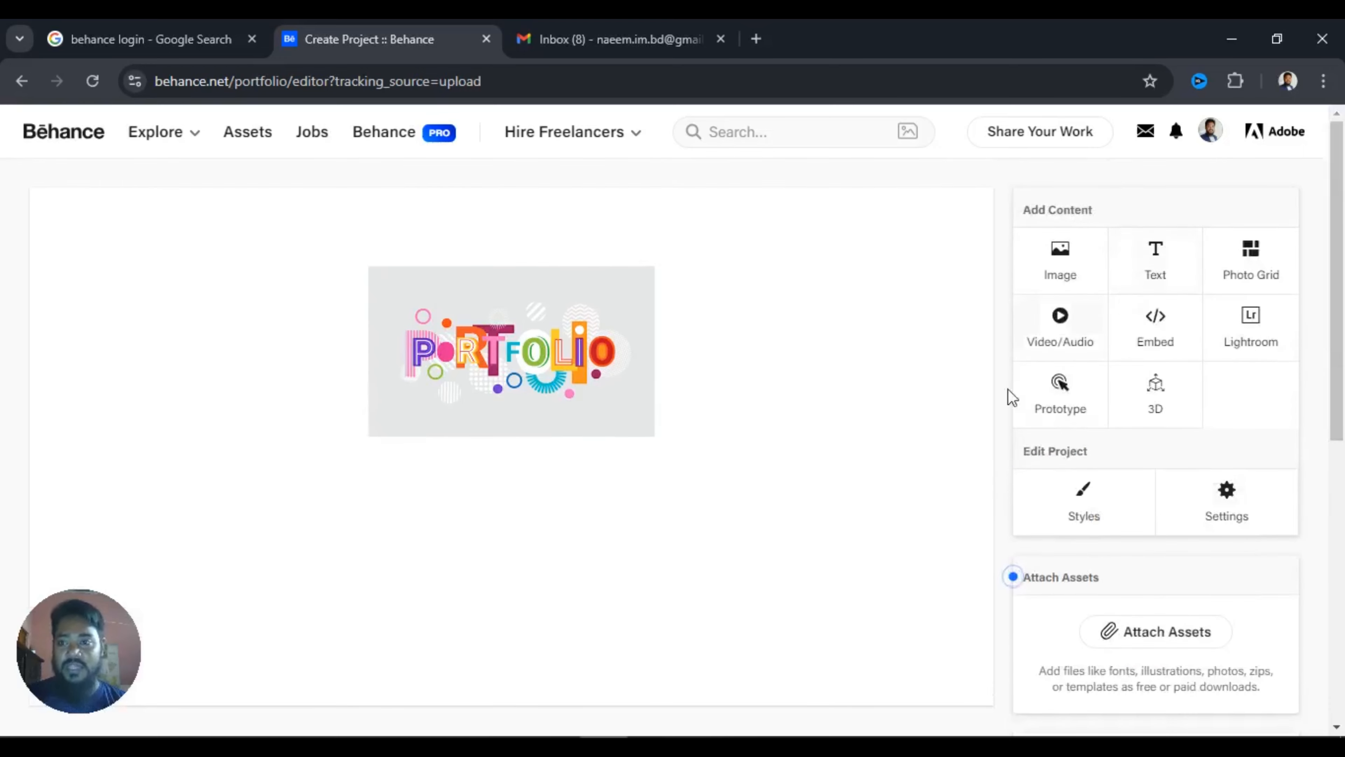
{"action": "mouse_move", "coordinate": [554, 490]}
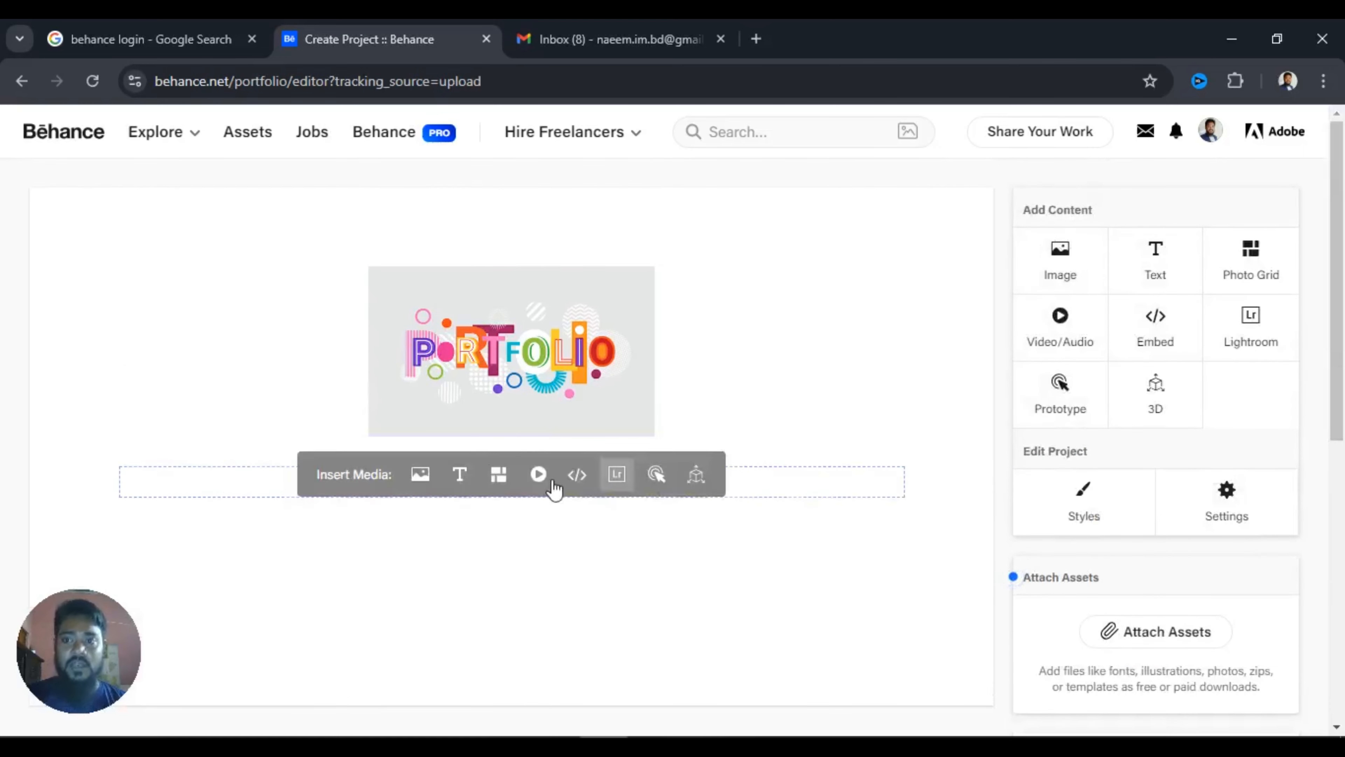
{"action": "left_click", "coordinate": [460, 474]}
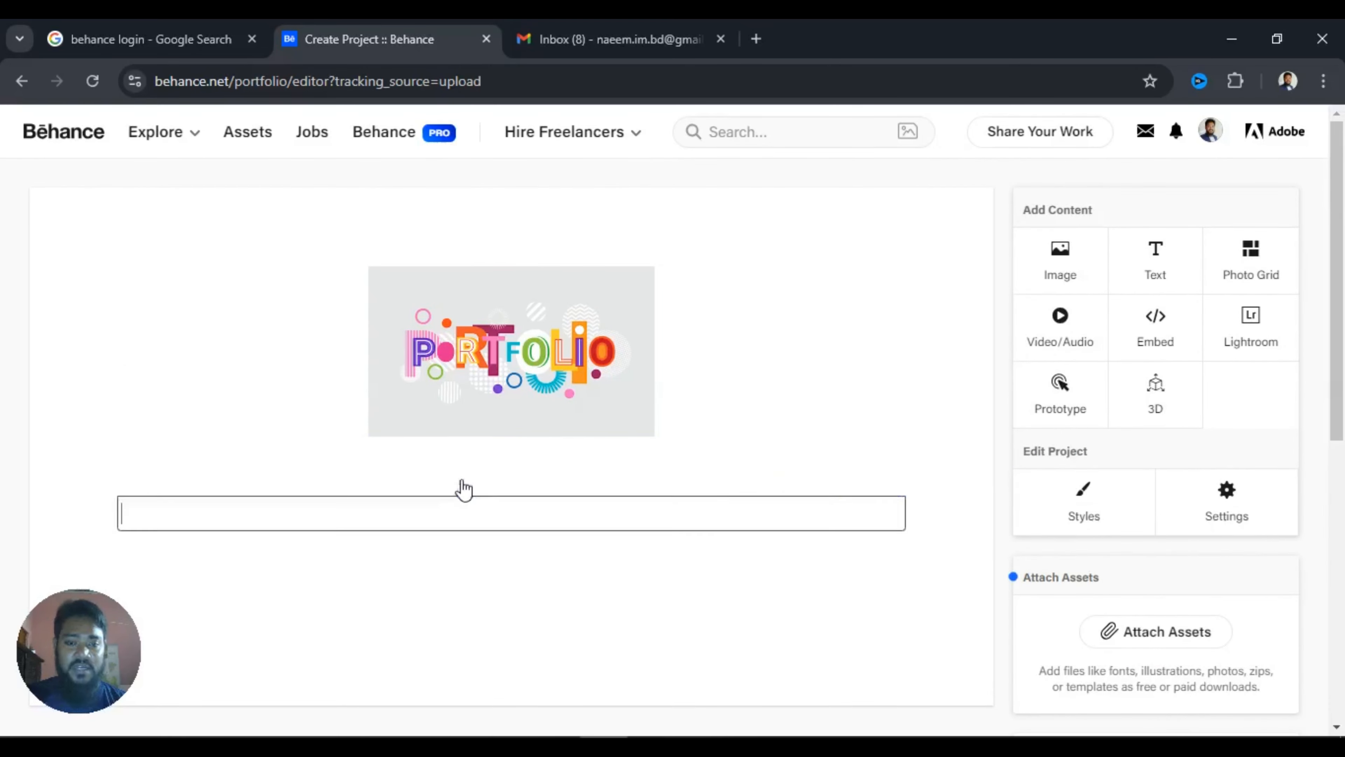
{"action": "scroll", "coordinate": [447, 484], "scroll_direction": "down", "scroll_amount": 5}
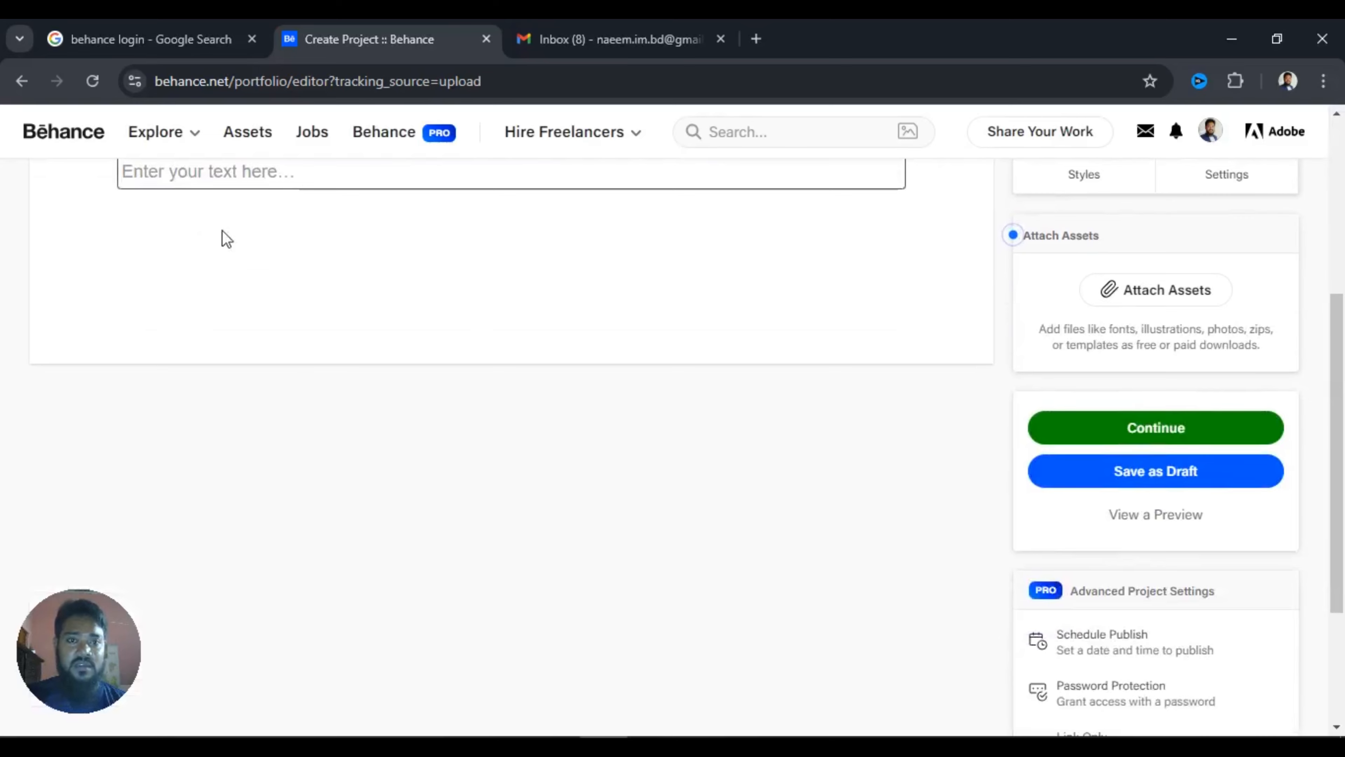
- Switch to Gmail, open the vidIQ resources email and copy its paragraph starting "Growth on YouTube is about being curious"
{"action": "left_click", "coordinate": [555, 27]}
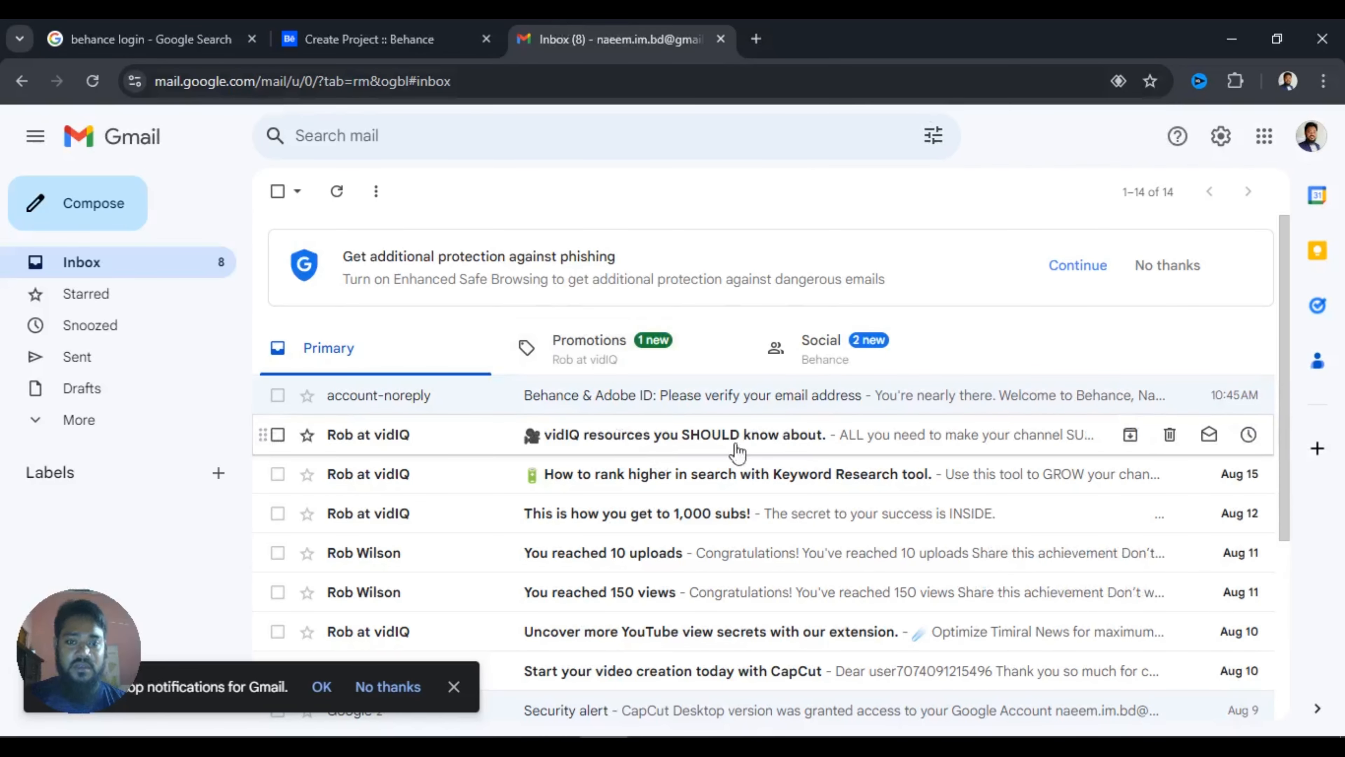
{"action": "left_click", "coordinate": [618, 438]}
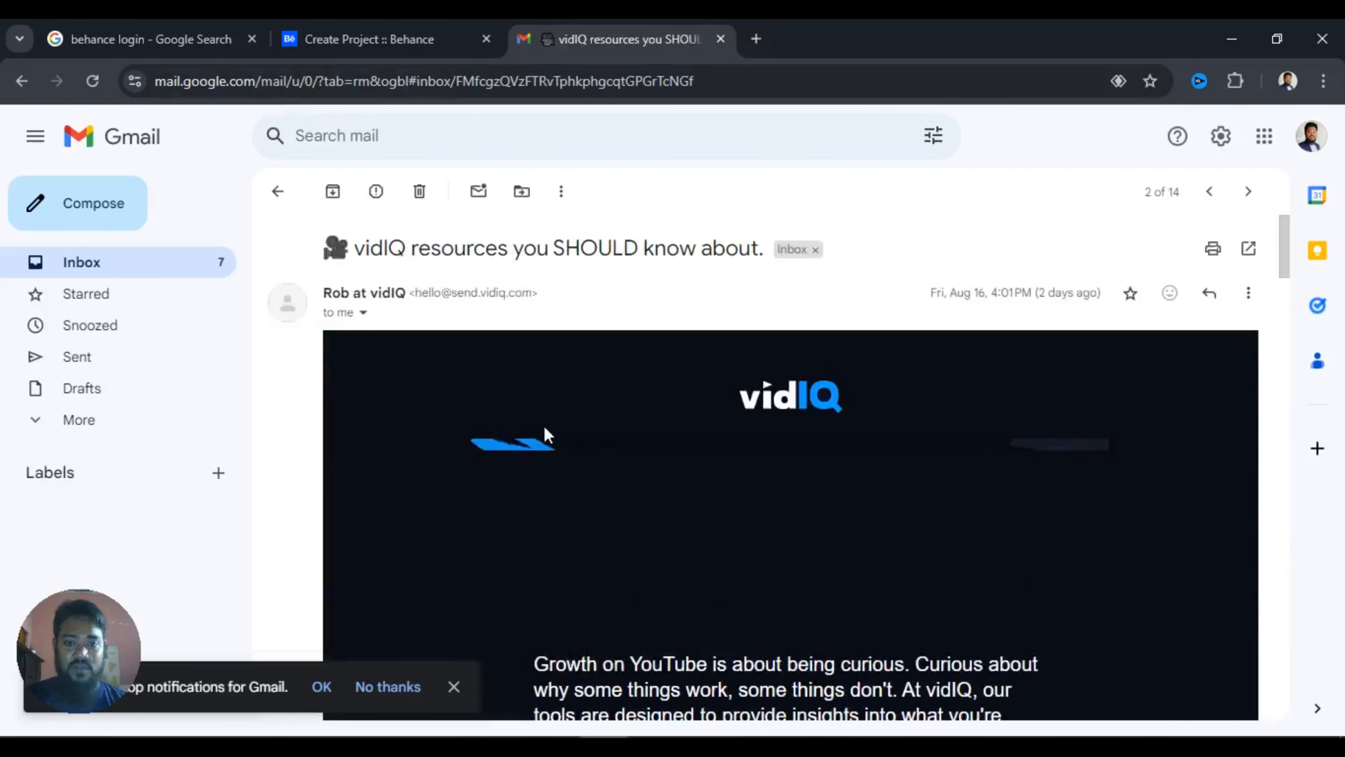
{"action": "scroll", "coordinate": [543, 436], "scroll_direction": "down", "scroll_amount": 5}
{"action": "left_click_drag", "start_coordinate": [535, 375], "coordinate": [798, 490]}
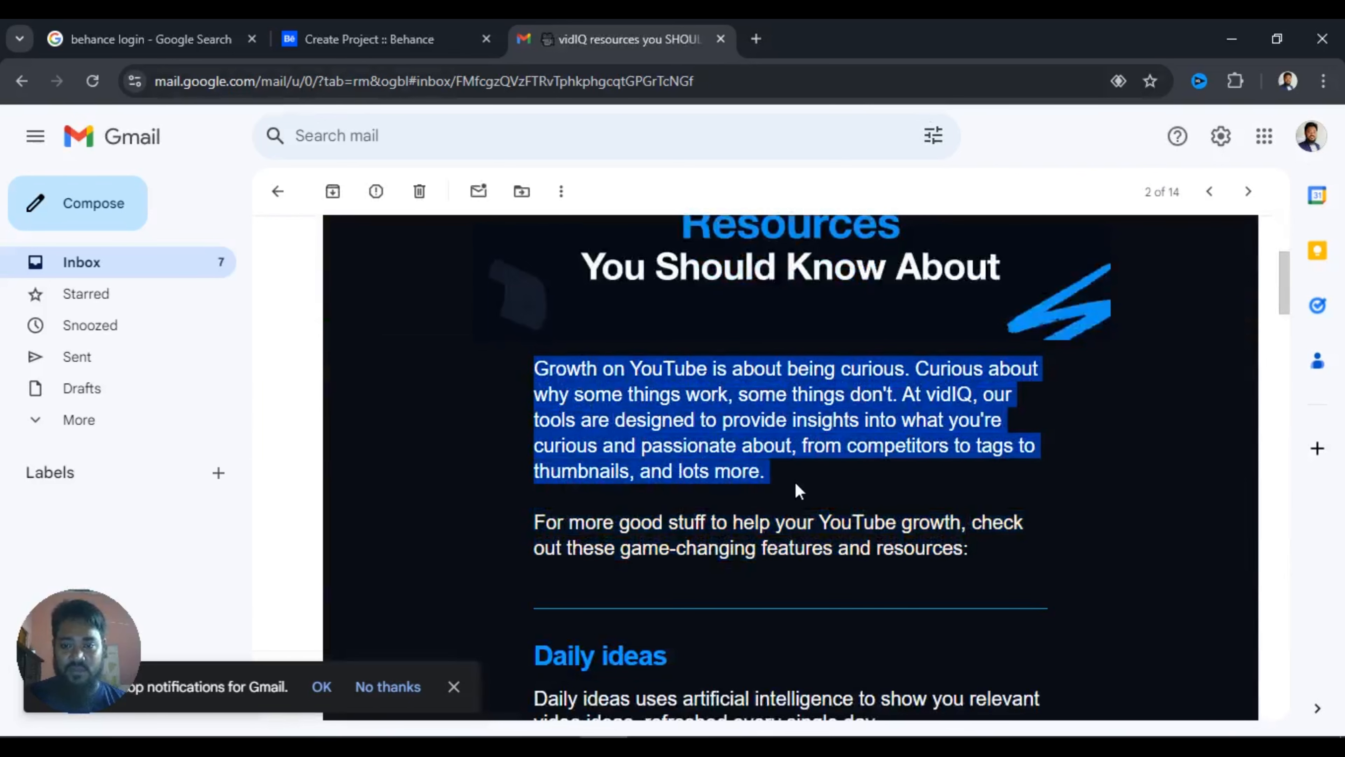
{"action": "right_click", "coordinate": [747, 402]}
{"action": "left_click", "coordinate": [799, 427]}
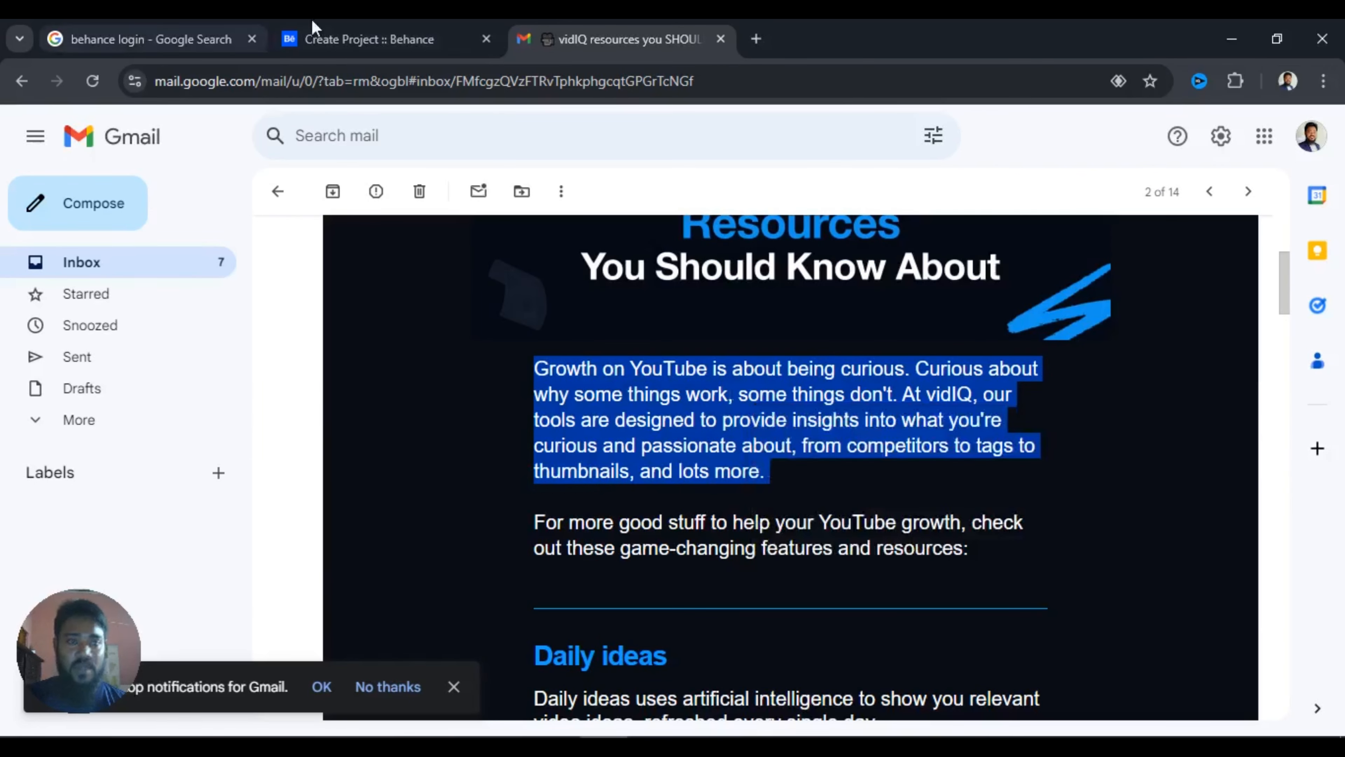
- Return to the Behance project editor and paste the copied paragraph into the empty text block below the Portfolio image
{"action": "left_click", "coordinate": [390, 28]}
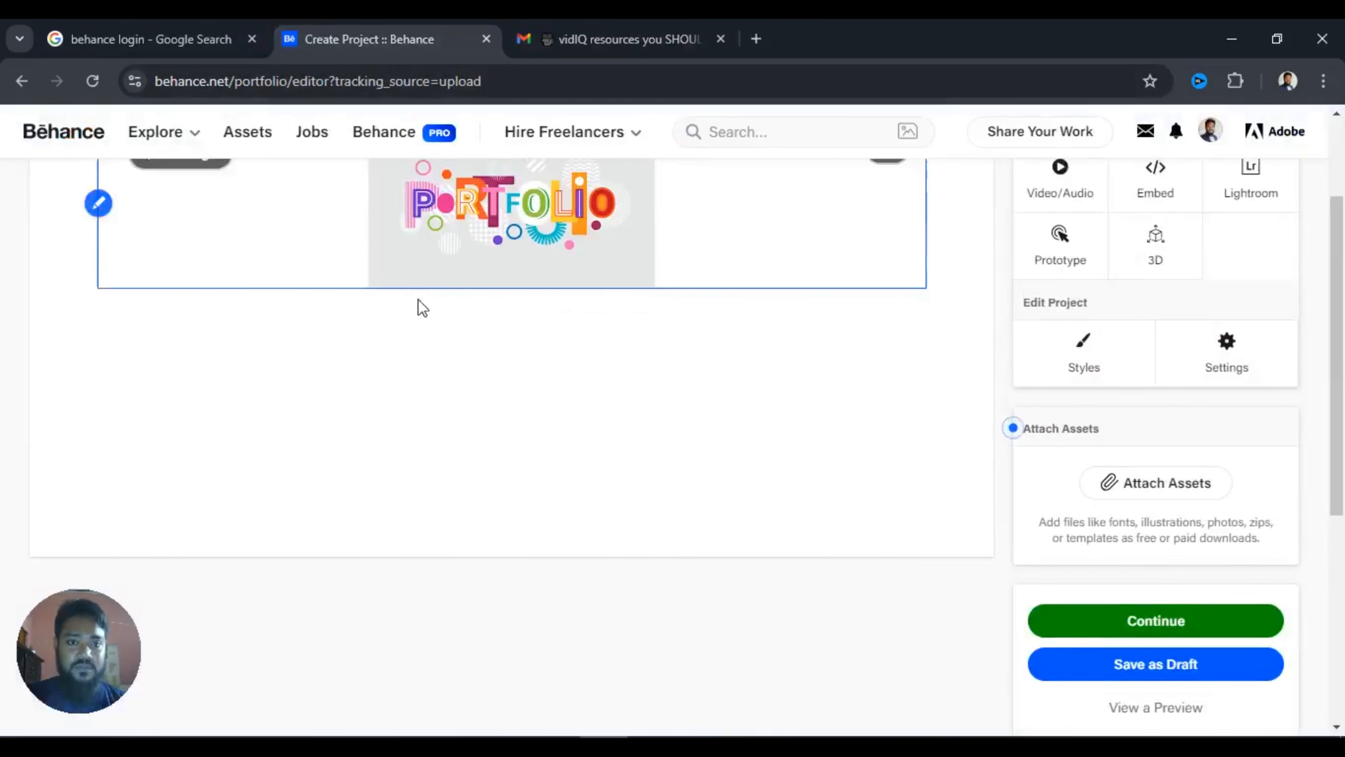
{"action": "mouse_move", "coordinate": [418, 342]}
{"action": "left_click", "coordinate": [460, 325]}
{"action": "scroll", "coordinate": [460, 355], "scroll_direction": "down", "scroll_amount": 2}
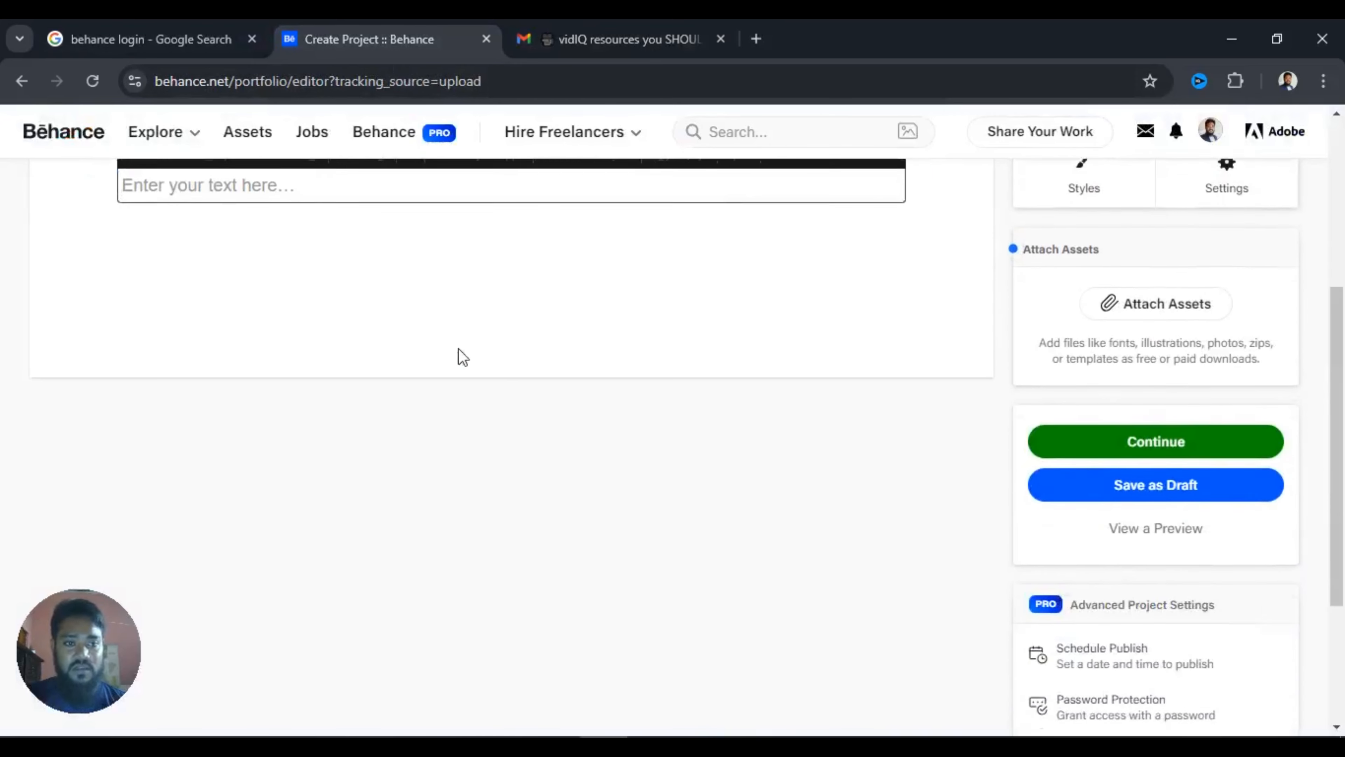
{"action": "scroll", "coordinate": [452, 368], "scroll_direction": "up", "scroll_amount": 4}
{"action": "scroll", "coordinate": [452, 368], "scroll_direction": "up", "scroll_amount": 1}
{"action": "key", "text": "ctrl+v"}
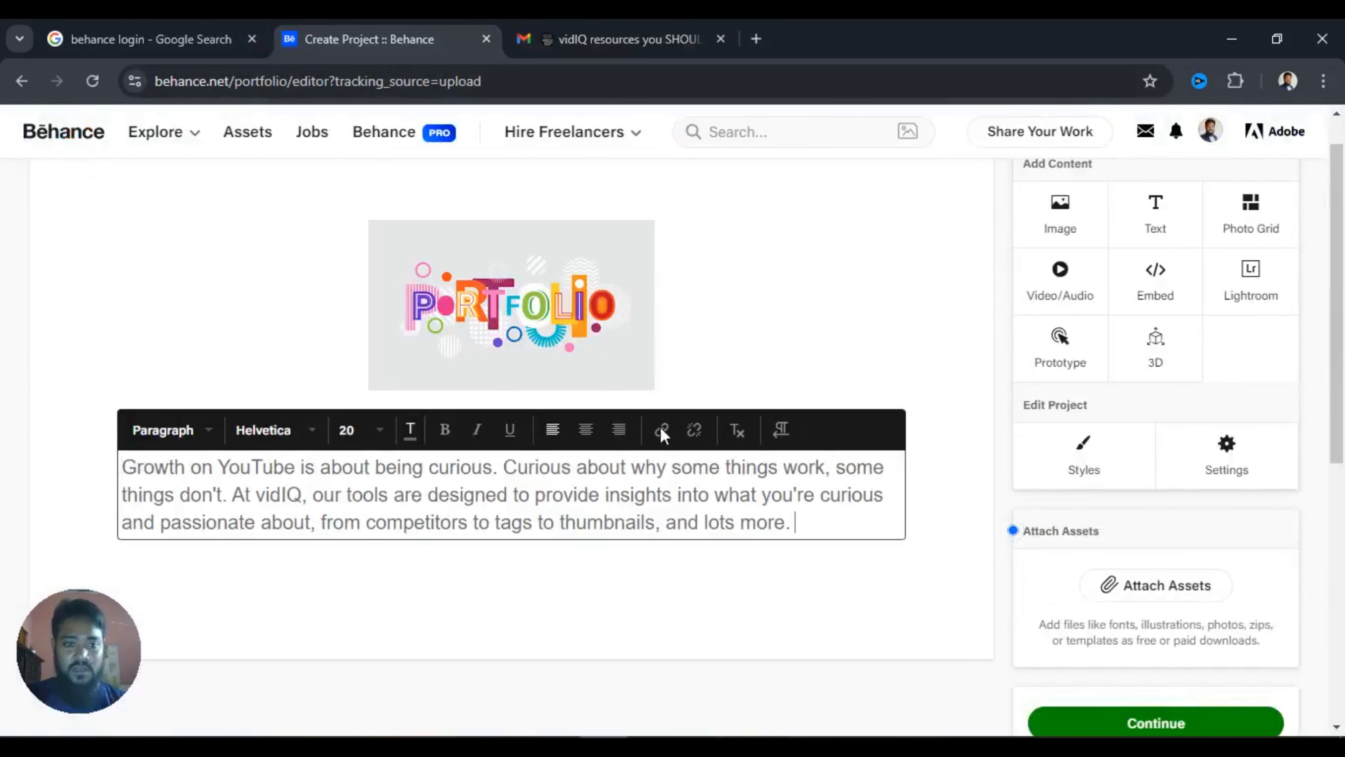
- Insert a photo grid below the paragraph with the images download (1) through download (7) from the Downloads folder
{"action": "mouse_move", "coordinate": [508, 578]}
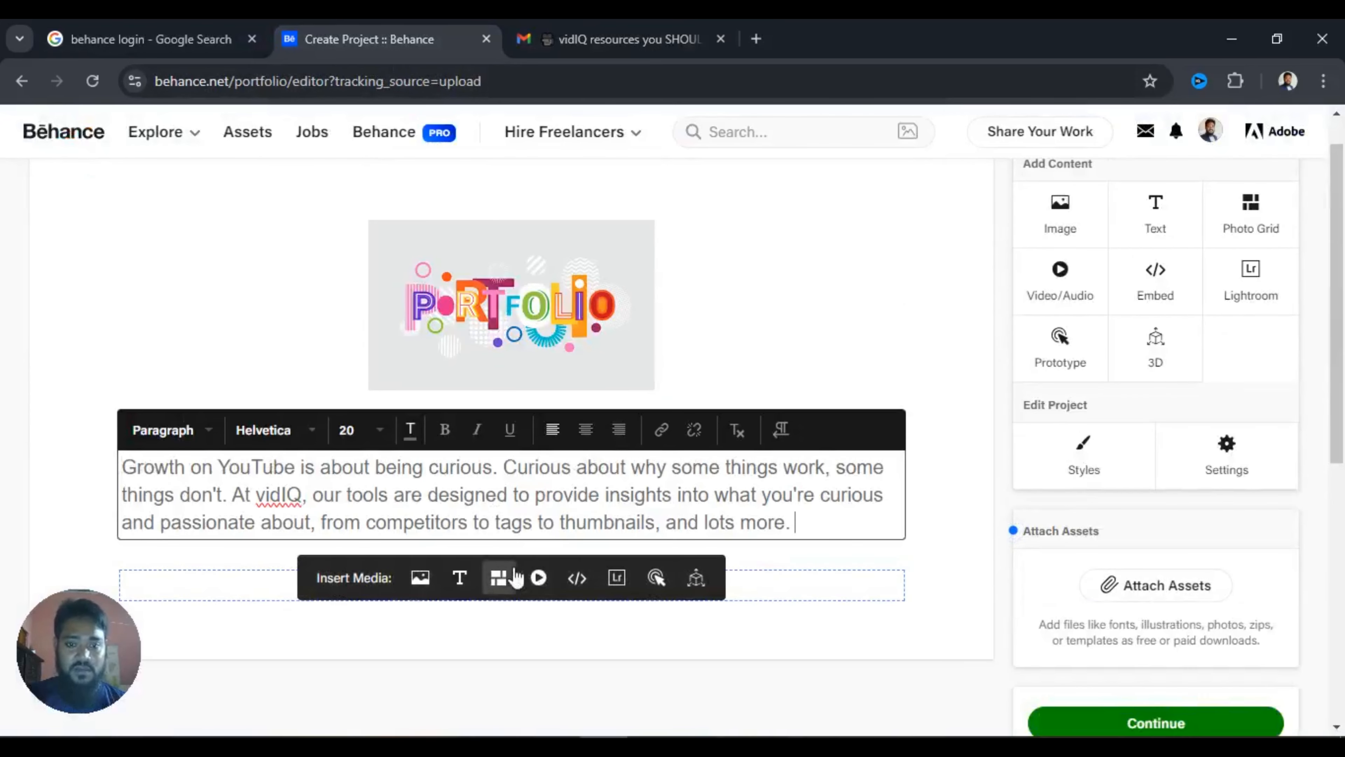
{"action": "left_click", "coordinate": [498, 585]}
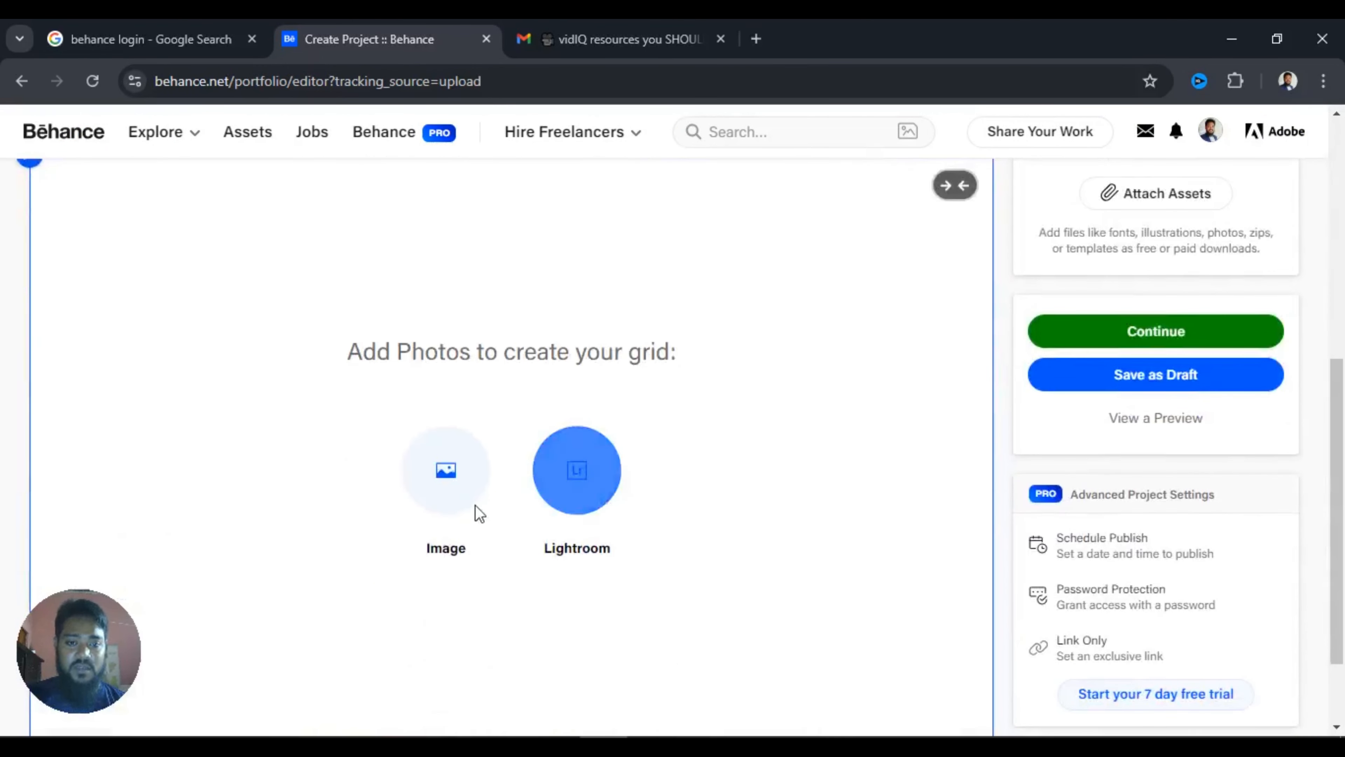
{"action": "left_click", "coordinate": [443, 418]}
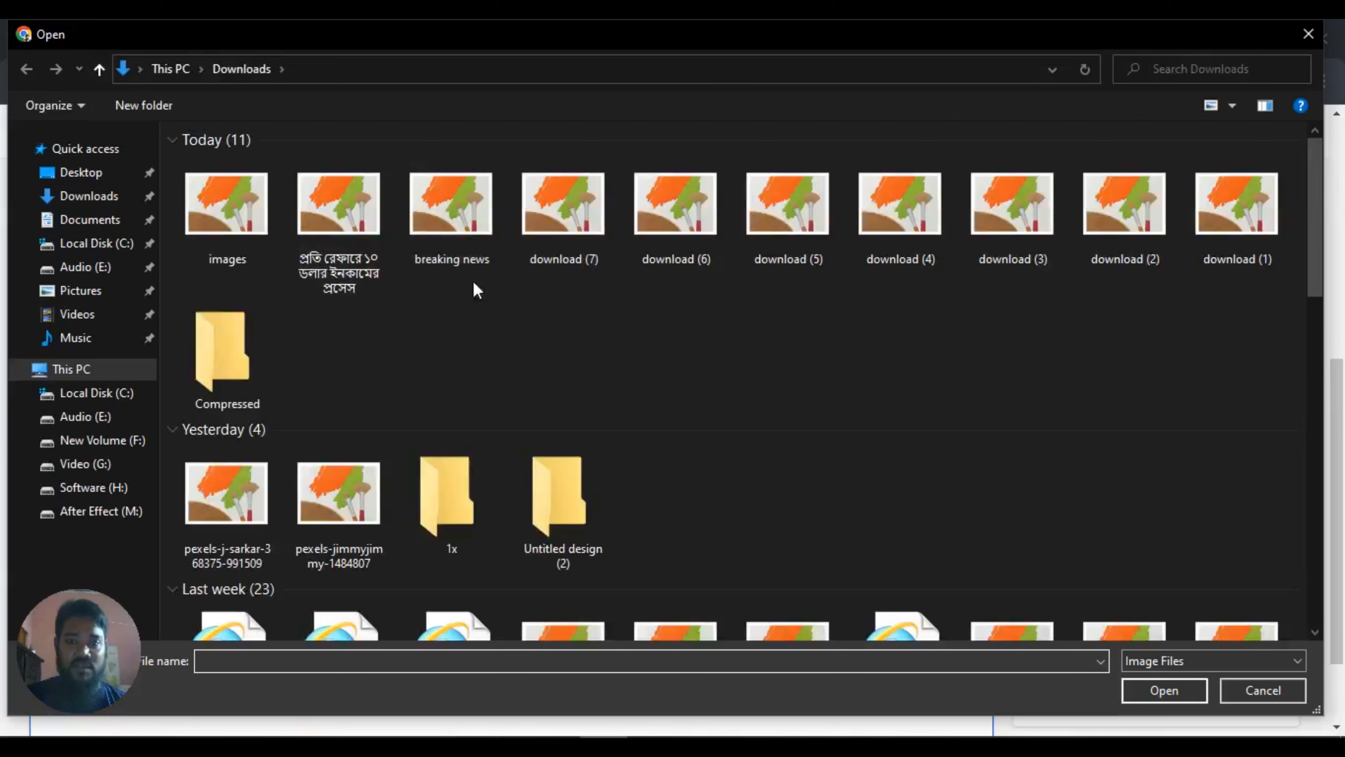
{"action": "left_click_drag", "start_coordinate": [594, 267], "coordinate": [1212, 213]}
{"action": "left_click", "coordinate": [1182, 689]}
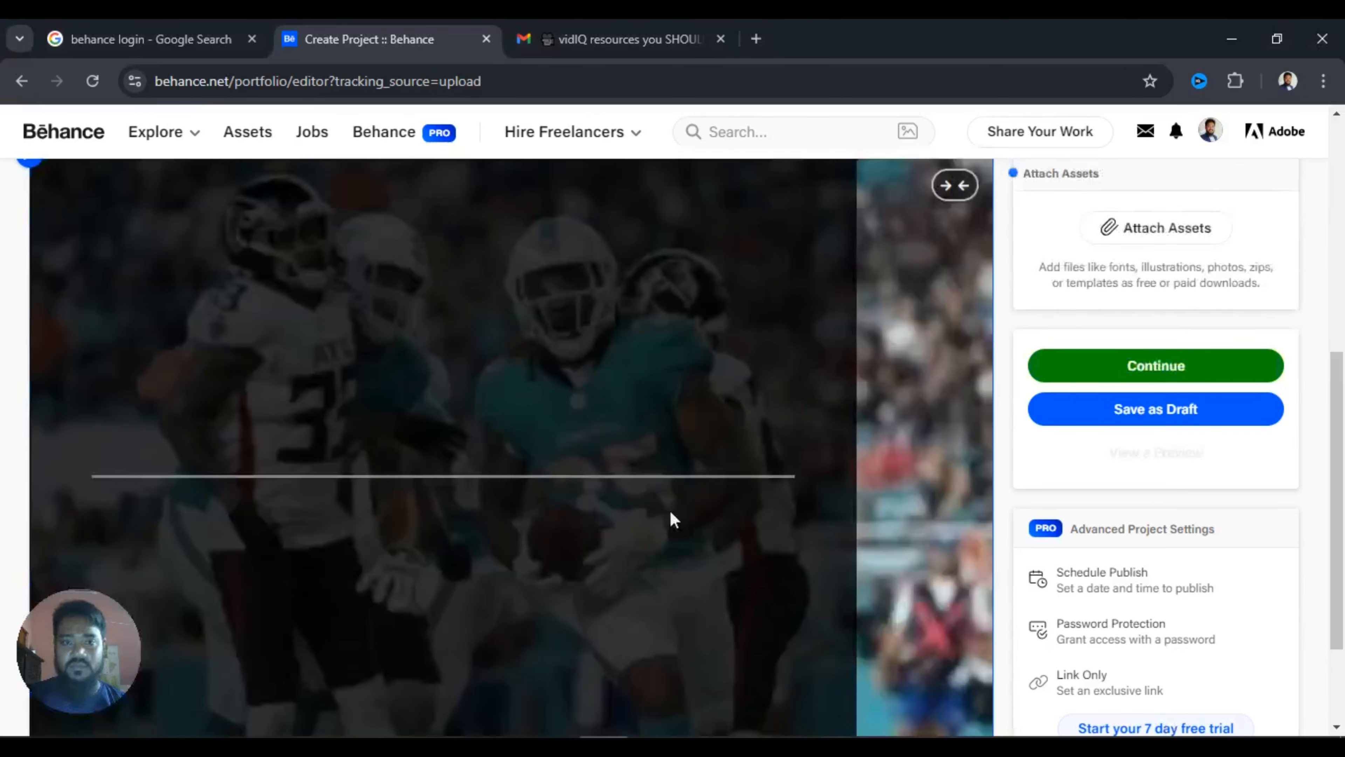
- Check the arrangement and upload progress of the pictures in the photo grid
{"action": "scroll", "coordinate": [862, 442], "scroll_direction": "up", "scroll_amount": 3}
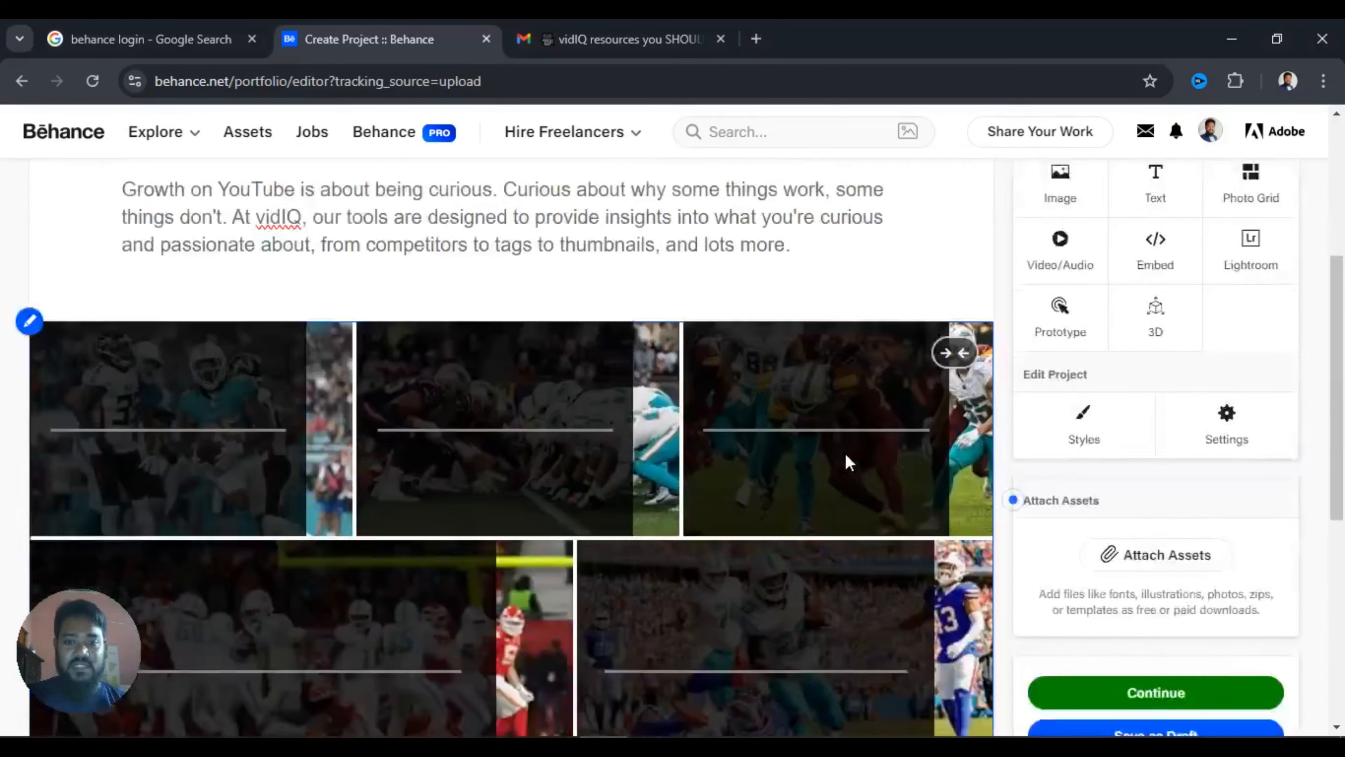
{"action": "scroll", "coordinate": [807, 465], "scroll_direction": "down", "scroll_amount": 8}
{"action": "scroll", "coordinate": [799, 469], "scroll_direction": "up", "scroll_amount": 2}
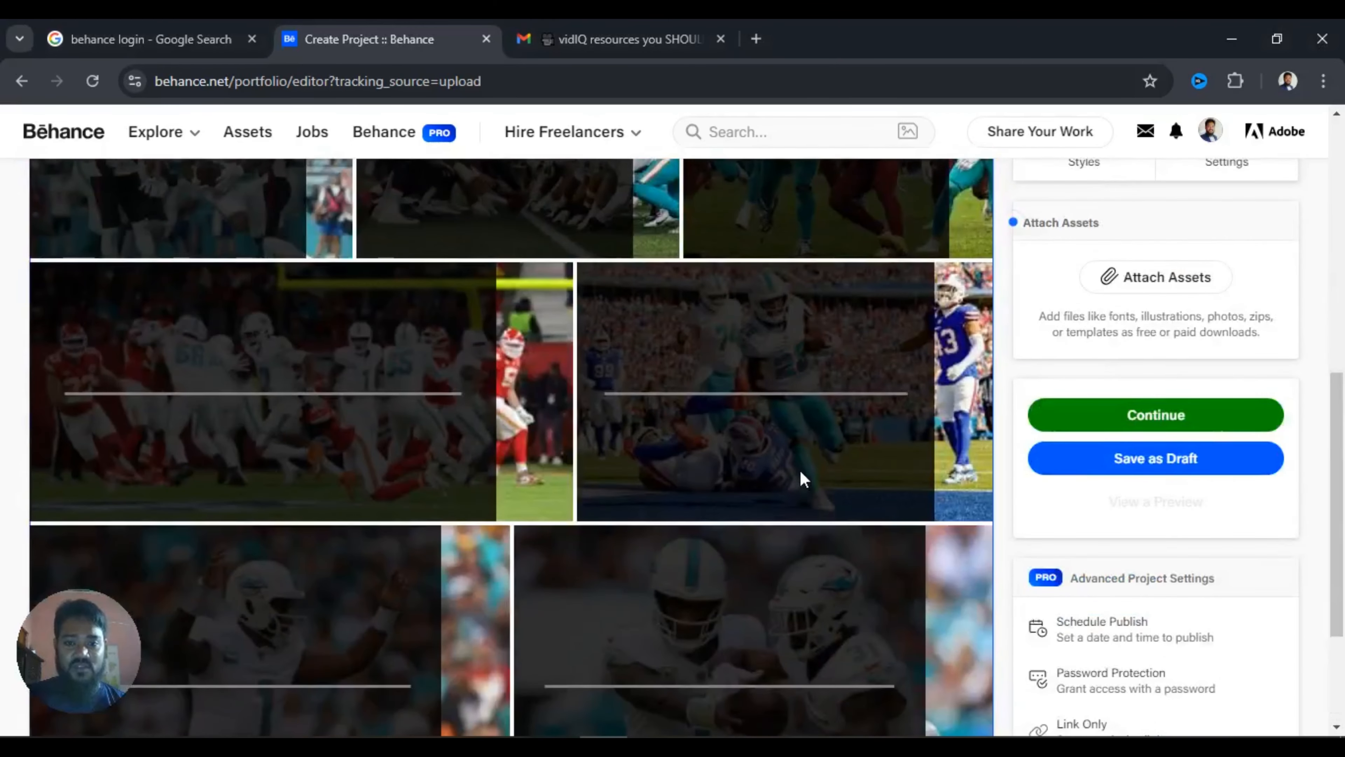
{"action": "scroll", "coordinate": [800, 470], "scroll_direction": "down", "scroll_amount": 2}
{"action": "scroll", "coordinate": [803, 470], "scroll_direction": "up", "scroll_amount": 3}
{"action": "scroll", "coordinate": [806, 470], "scroll_direction": "up", "scroll_amount": 1}
{"action": "scroll", "coordinate": [805, 474], "scroll_direction": "down", "scroll_amount": 3}
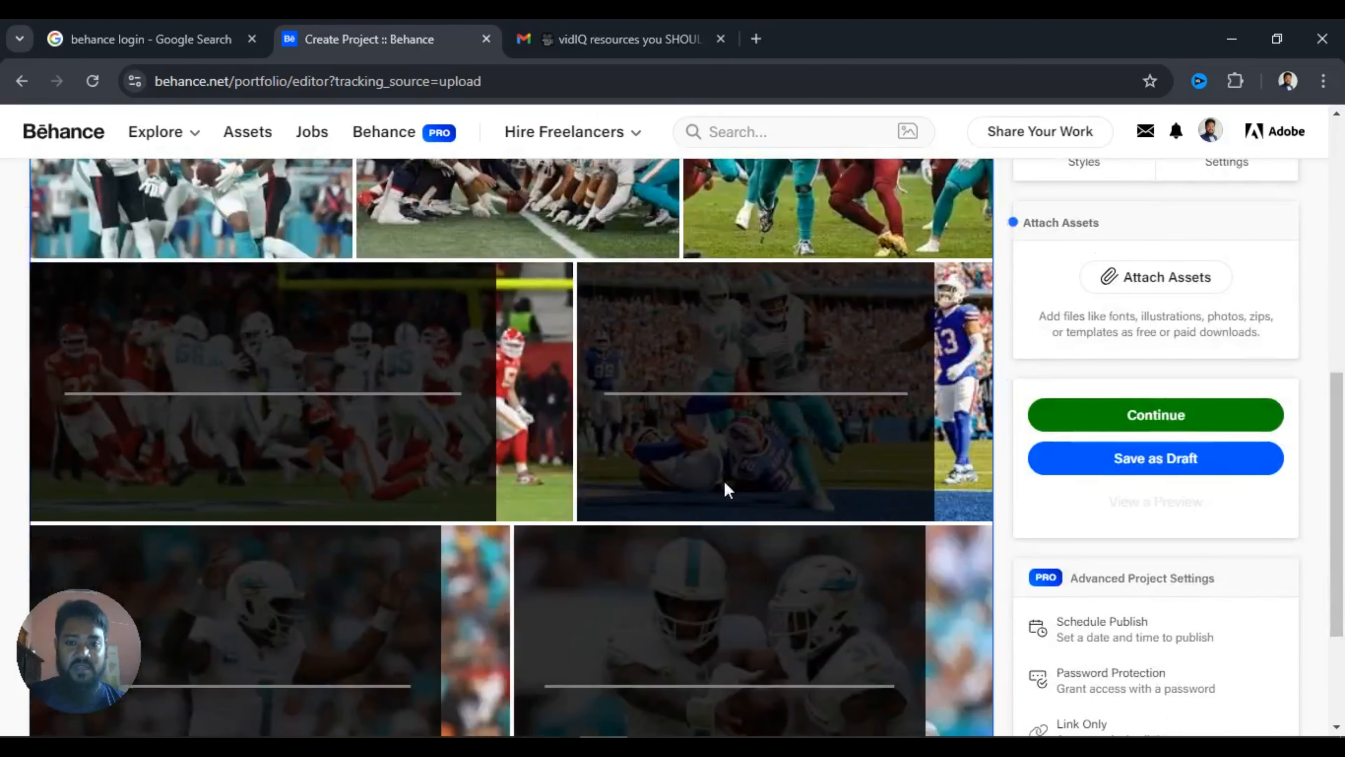
{"action": "scroll", "coordinate": [459, 470], "scroll_direction": "up", "scroll_amount": 8}
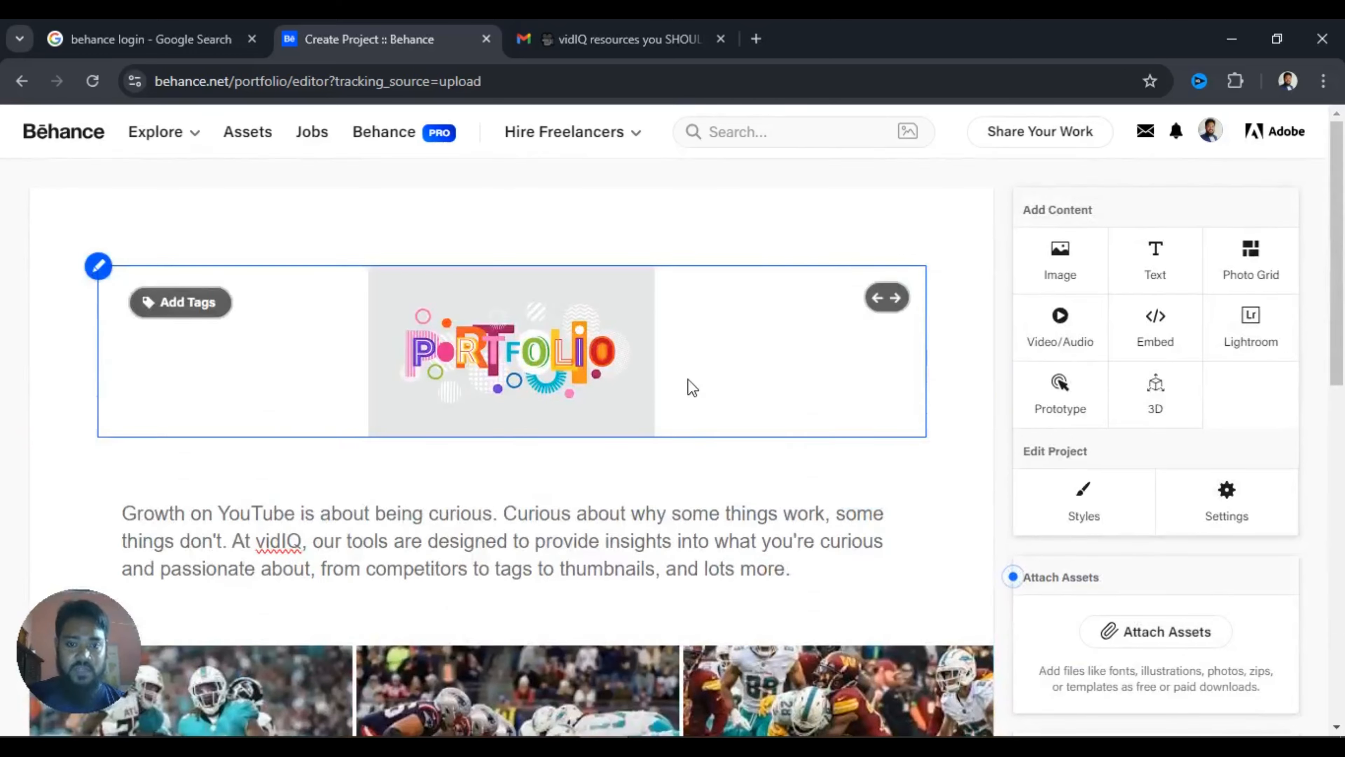
- Examine the video/audio file picker and the media and 3D embed dialogs without adding anything to the project
{"action": "scroll", "coordinate": [688, 385], "scroll_direction": "down", "scroll_amount": 5}
{"action": "scroll", "coordinate": [716, 509], "scroll_direction": "down", "scroll_amount": 5}
{"action": "mouse_move", "coordinate": [501, 685]}
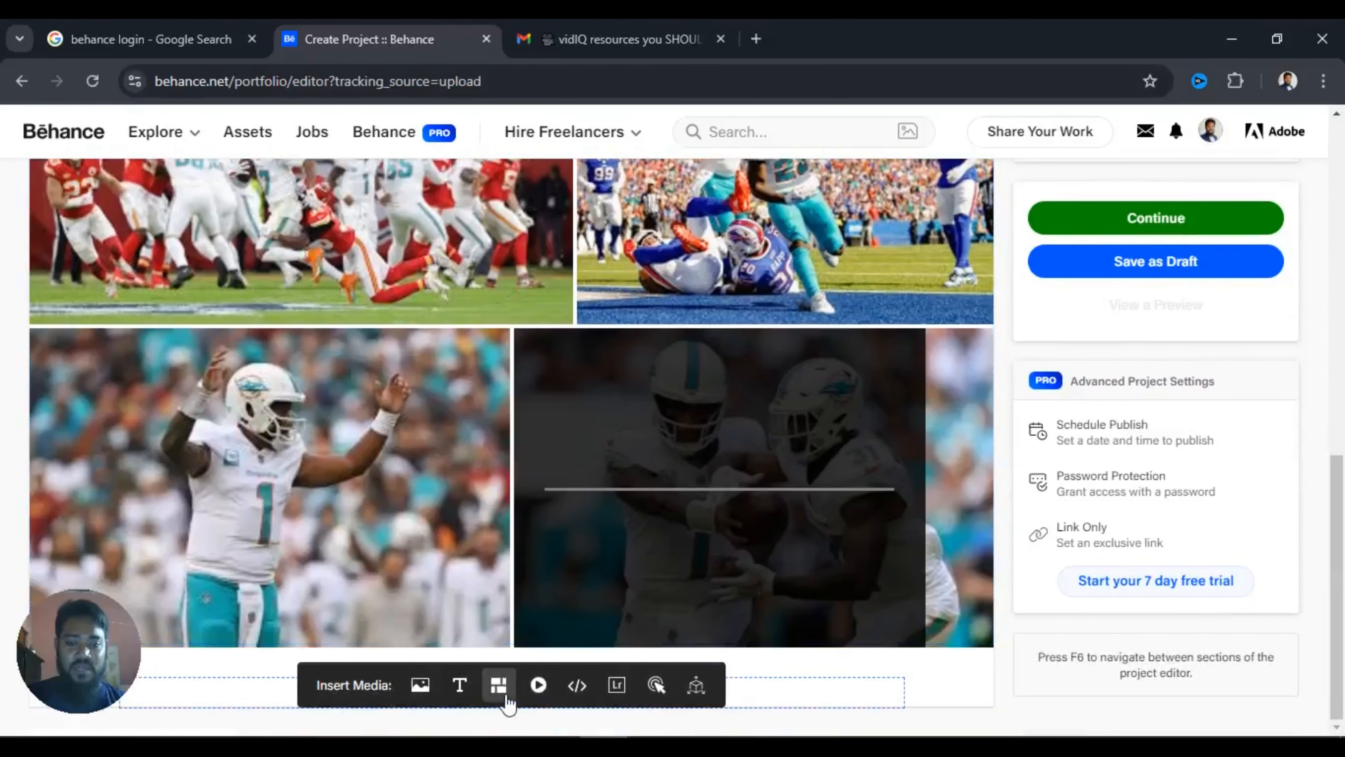
{"action": "left_click", "coordinate": [538, 686]}
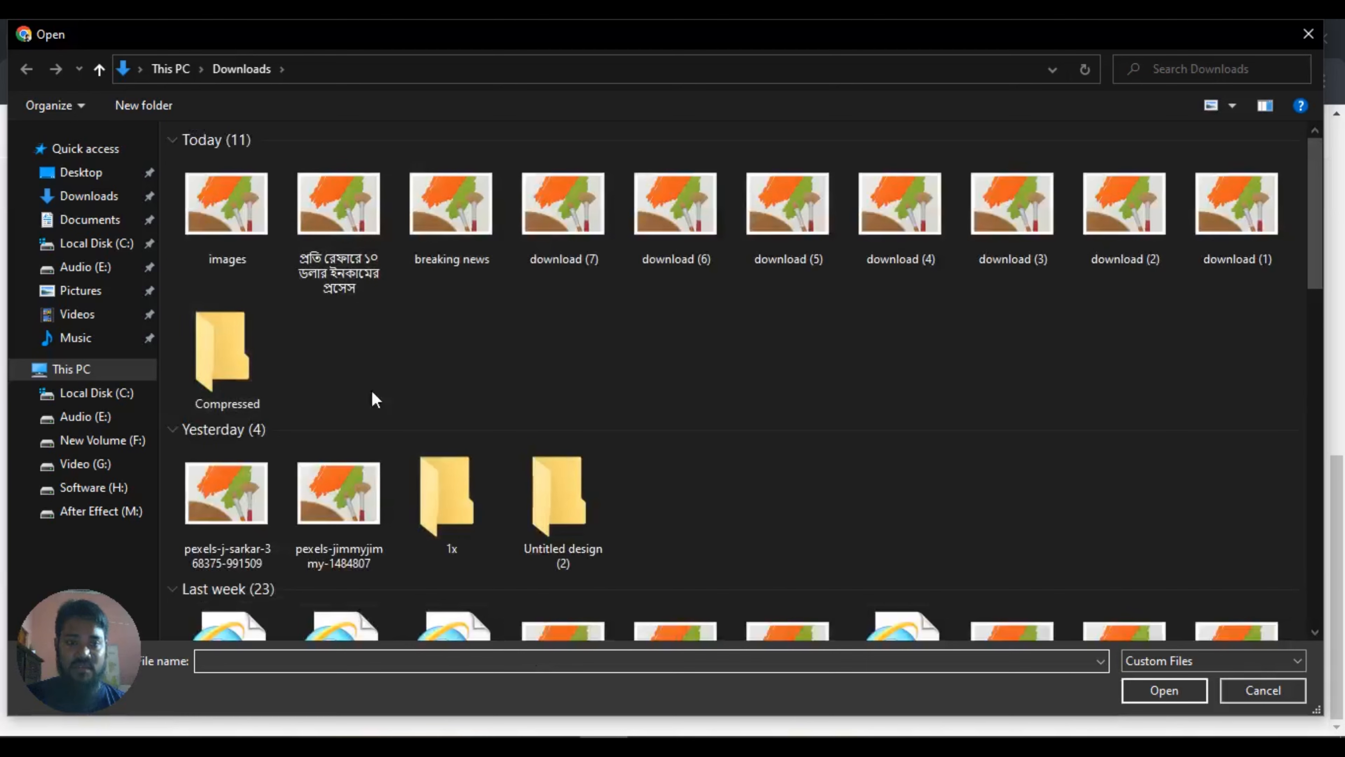
{"action": "left_click", "coordinate": [1309, 34]}
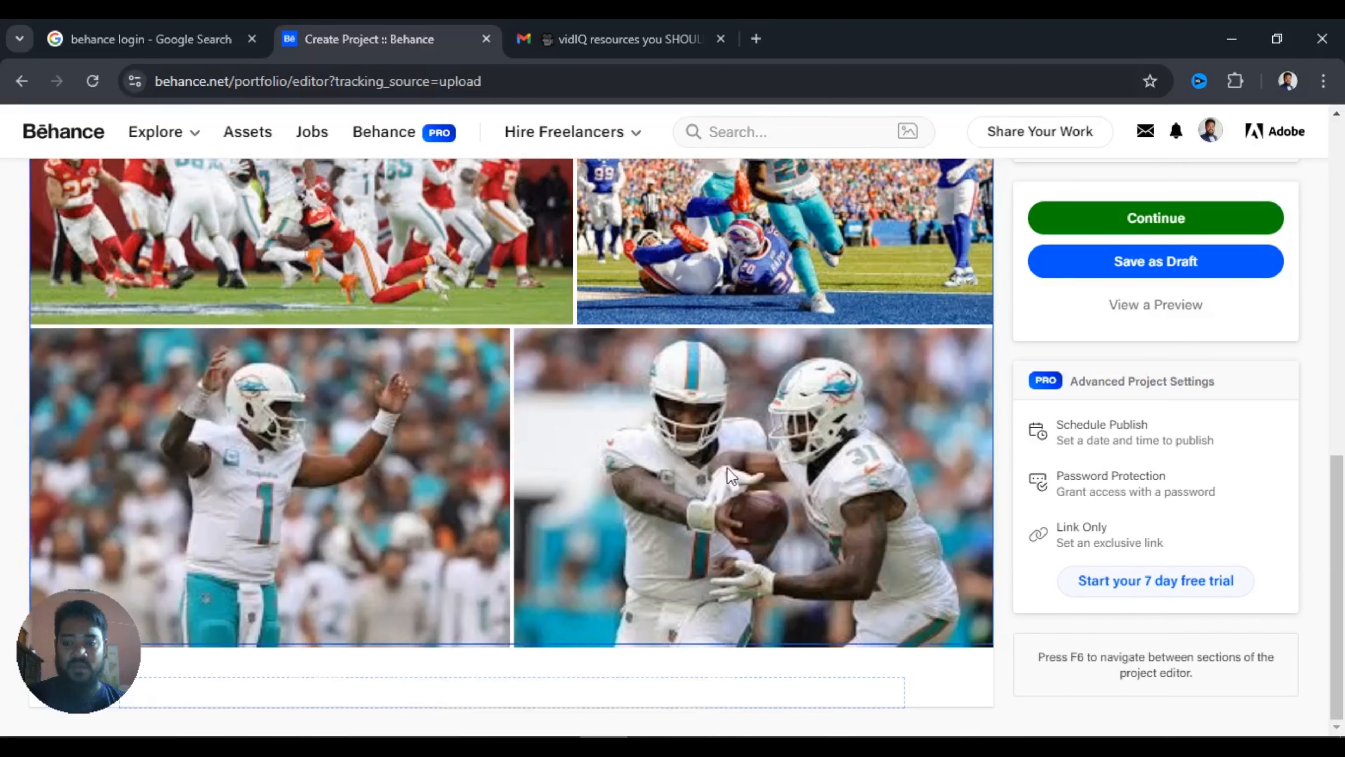
{"action": "mouse_move", "coordinate": [565, 700]}
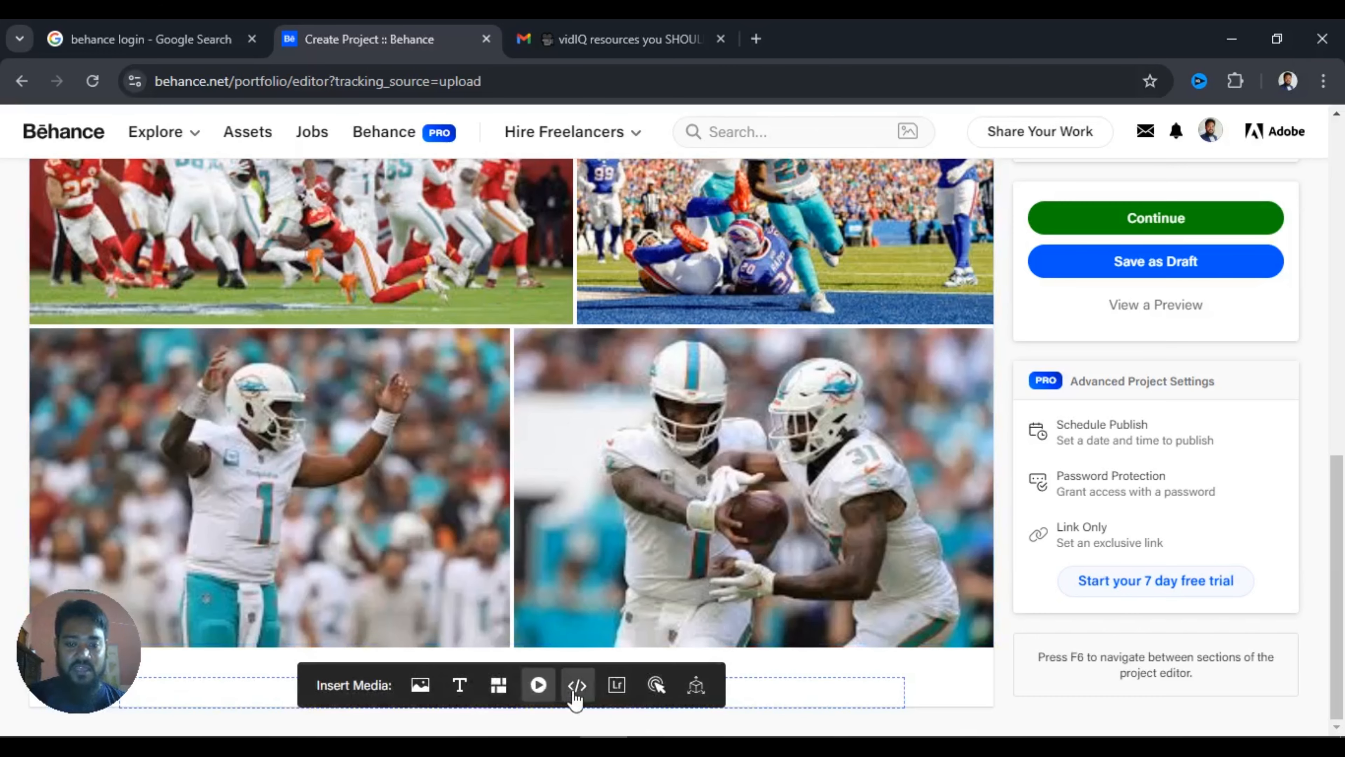
{"action": "left_click", "coordinate": [576, 688]}
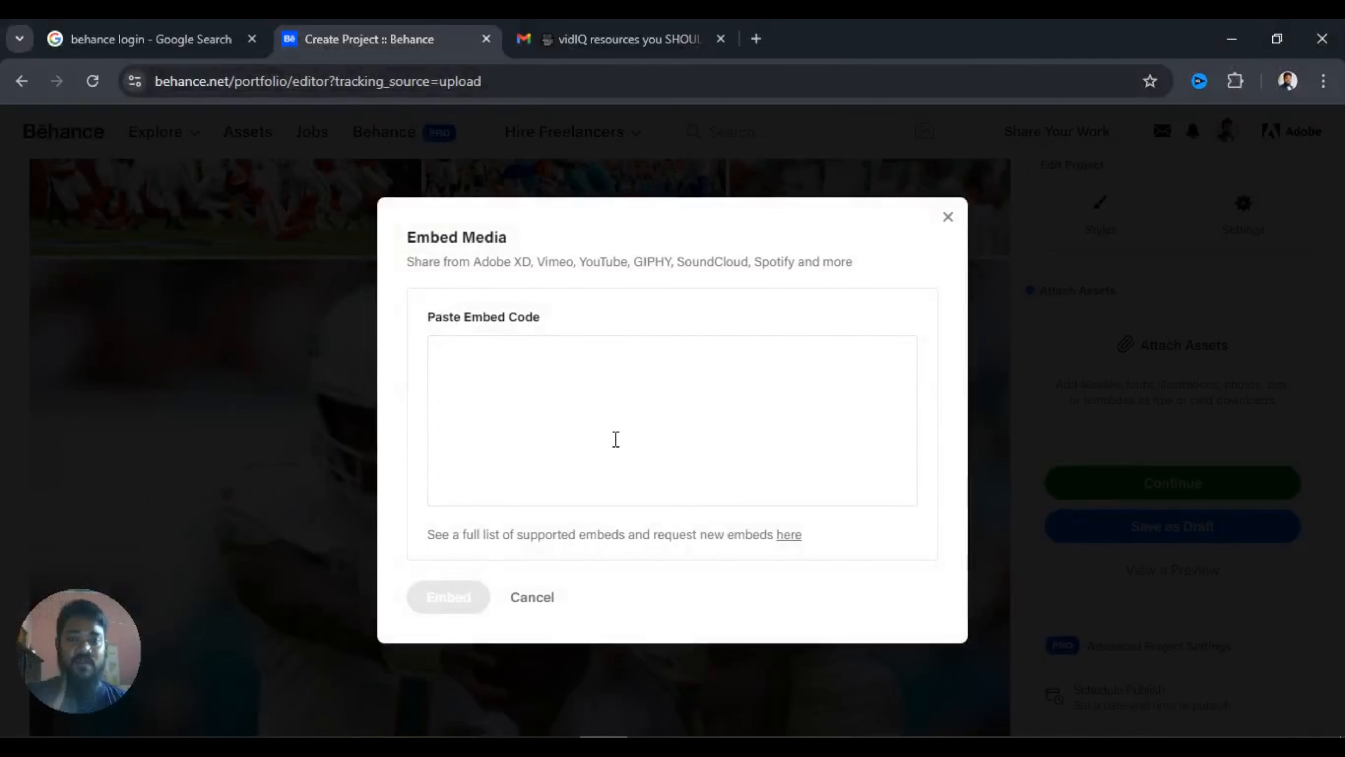
{"action": "left_click", "coordinate": [532, 598]}
{"action": "scroll", "coordinate": [1208, 319], "scroll_direction": "up", "scroll_amount": 5}
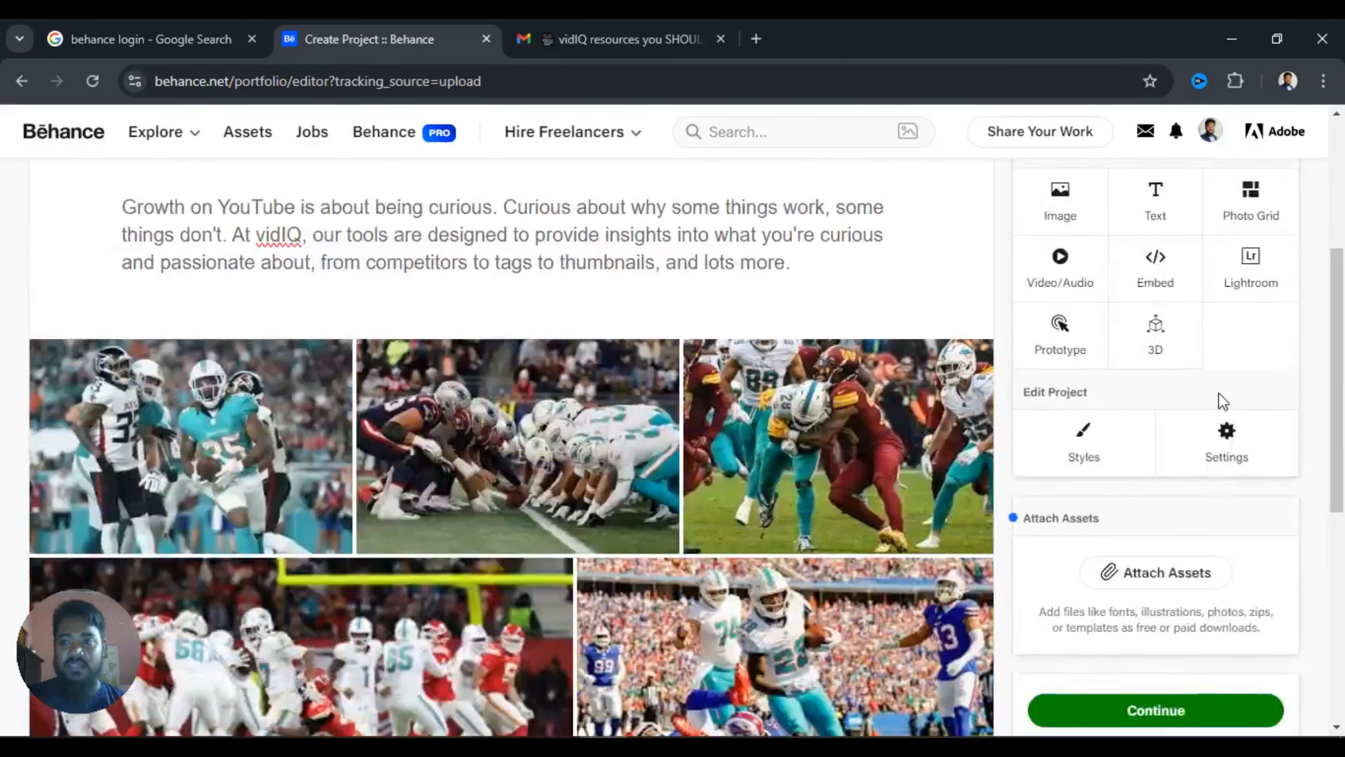
{"action": "left_click", "coordinate": [1154, 331]}
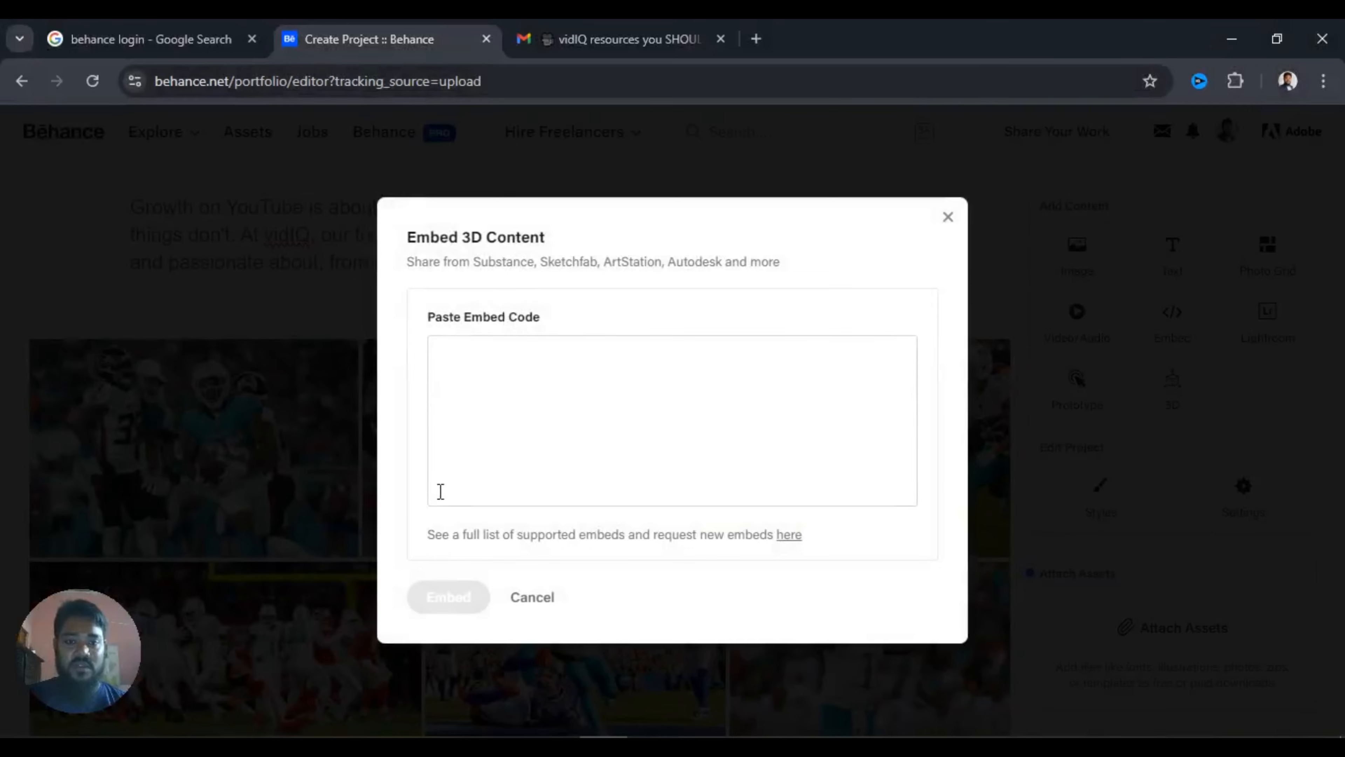
{"action": "left_click", "coordinate": [951, 220]}
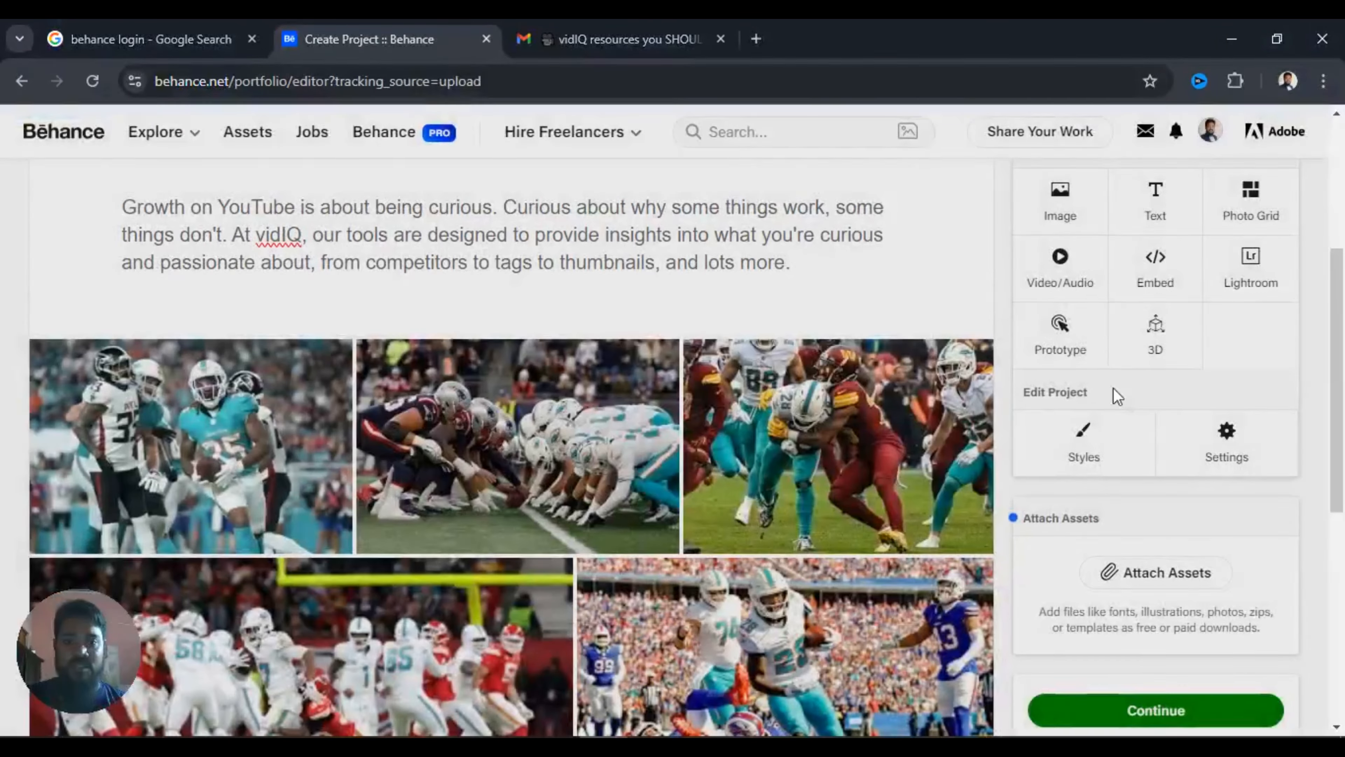
- Review the project layout from the Portfolio image and paragraph down to the end of the photo grid
{"action": "scroll", "coordinate": [1202, 384], "scroll_direction": "down", "scroll_amount": 1}
{"action": "scroll", "coordinate": [1202, 384], "scroll_direction": "down", "scroll_amount": 3}
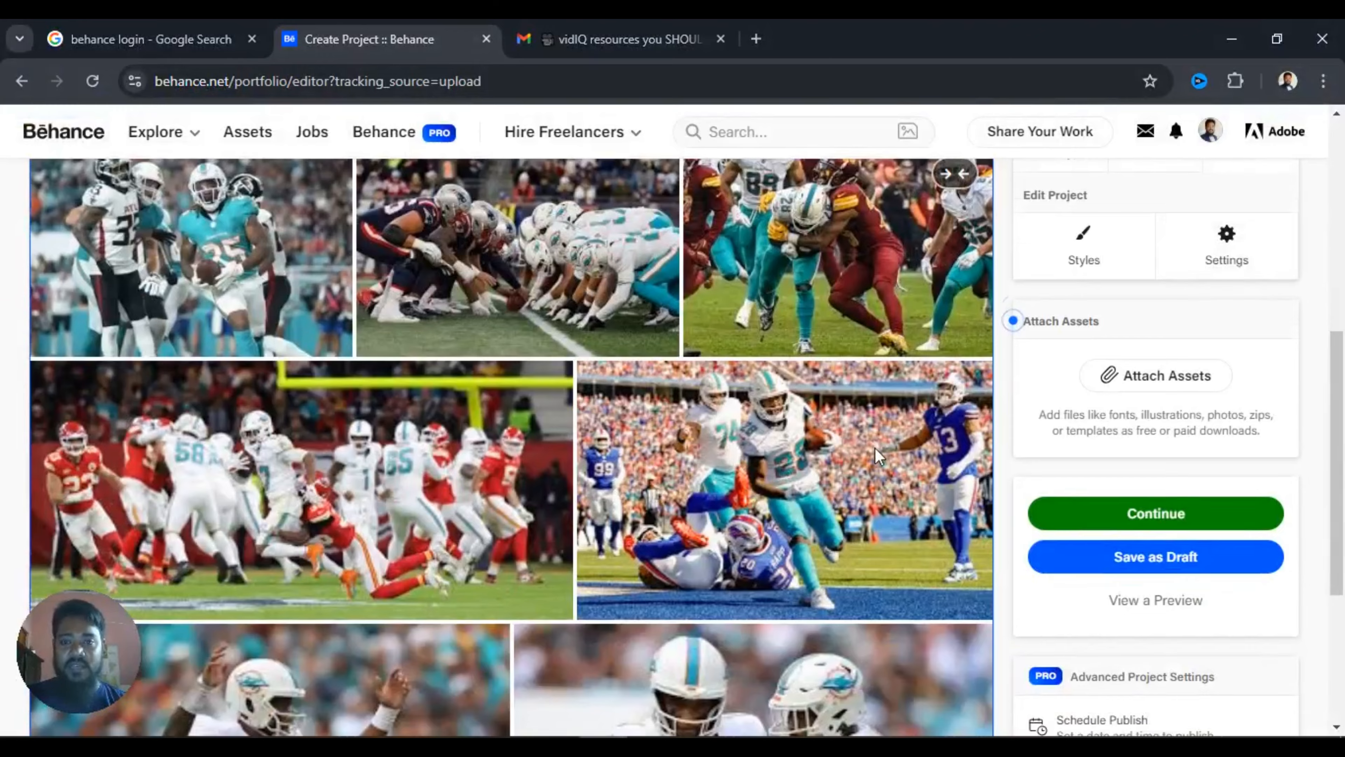
{"action": "scroll", "coordinate": [875, 455], "scroll_direction": "down", "scroll_amount": 5}
{"action": "scroll", "coordinate": [872, 459], "scroll_direction": "up", "scroll_amount": 7}
{"action": "scroll", "coordinate": [873, 459], "scroll_direction": "down", "scroll_amount": 4}
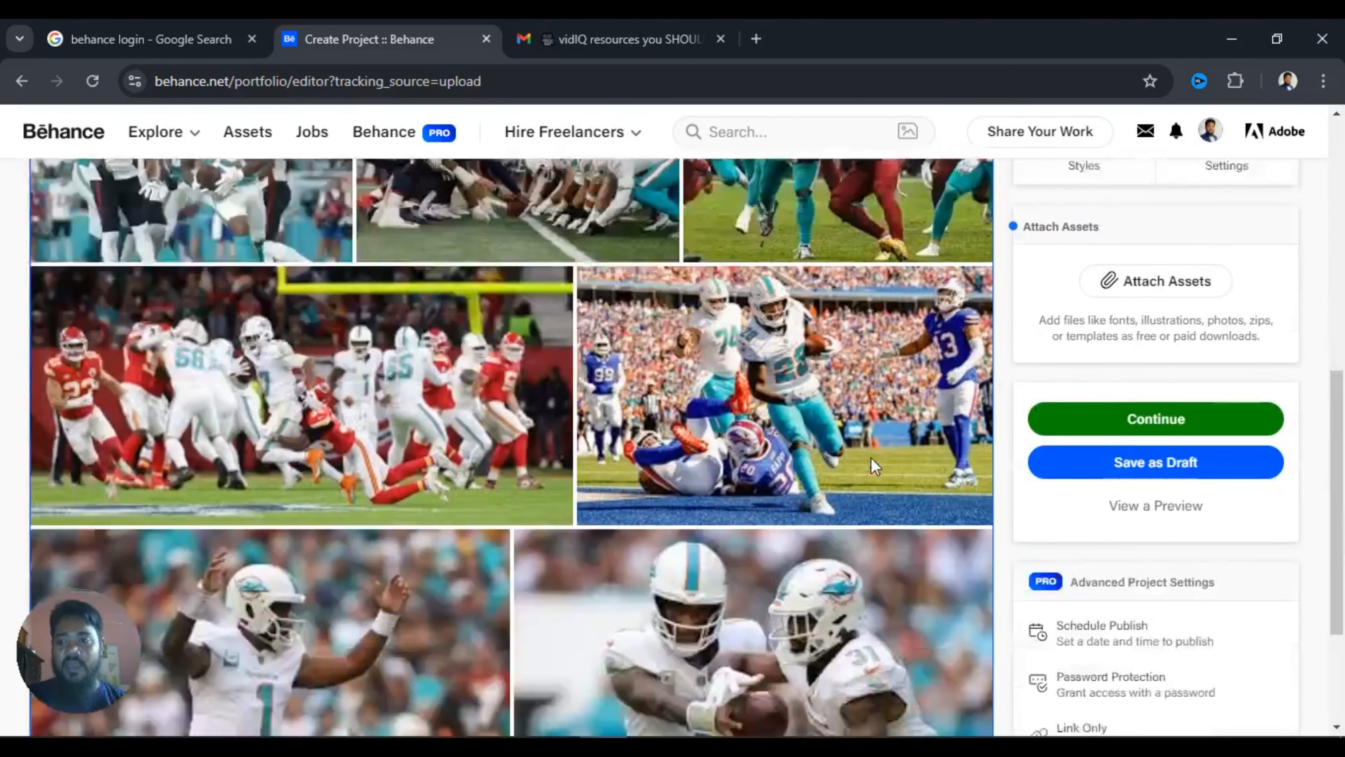
{"action": "scroll", "coordinate": [870, 456], "scroll_direction": "up", "scroll_amount": 9}
{"action": "scroll", "coordinate": [900, 437], "scroll_direction": "down", "scroll_amount": 5}
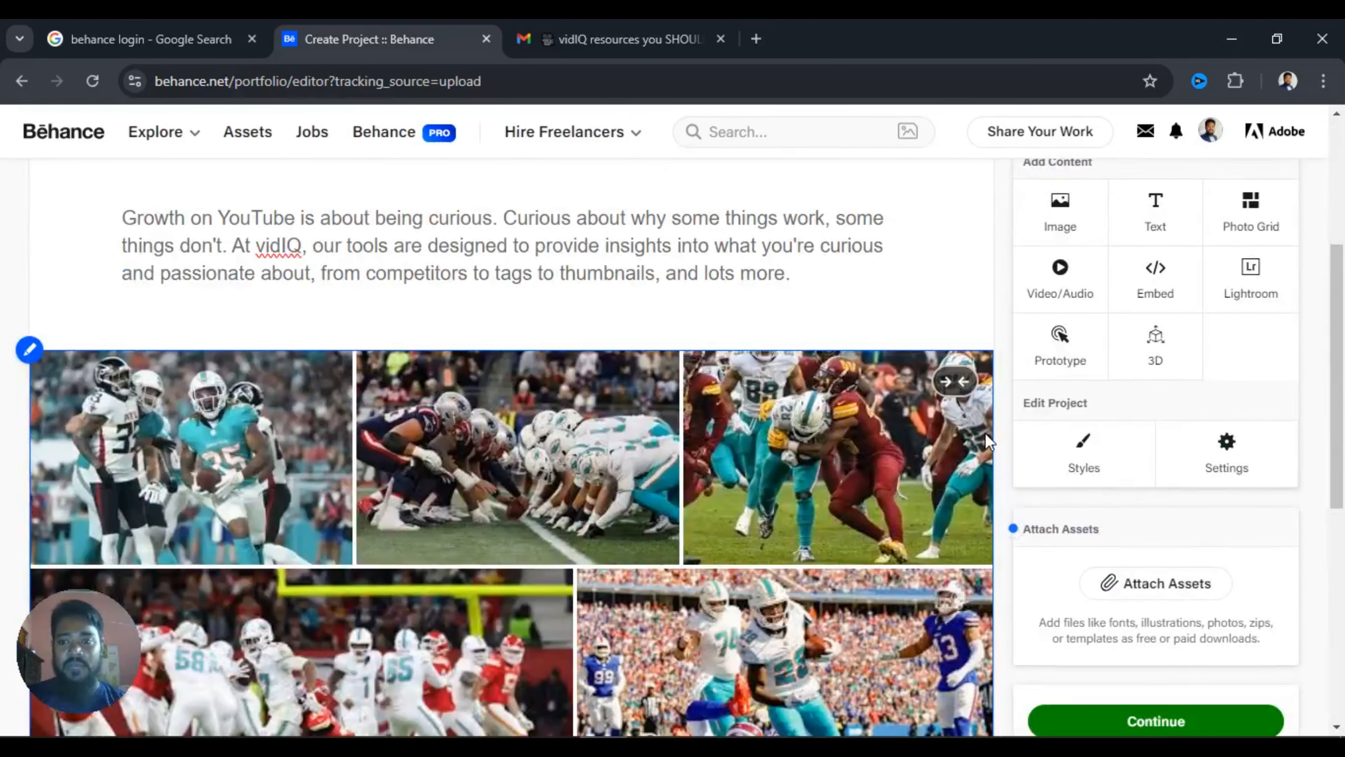
- Examine the options for attaching downloadable assets to the project and leave without attaching a file
{"action": "scroll", "coordinate": [998, 458], "scroll_direction": "down", "scroll_amount": 2}
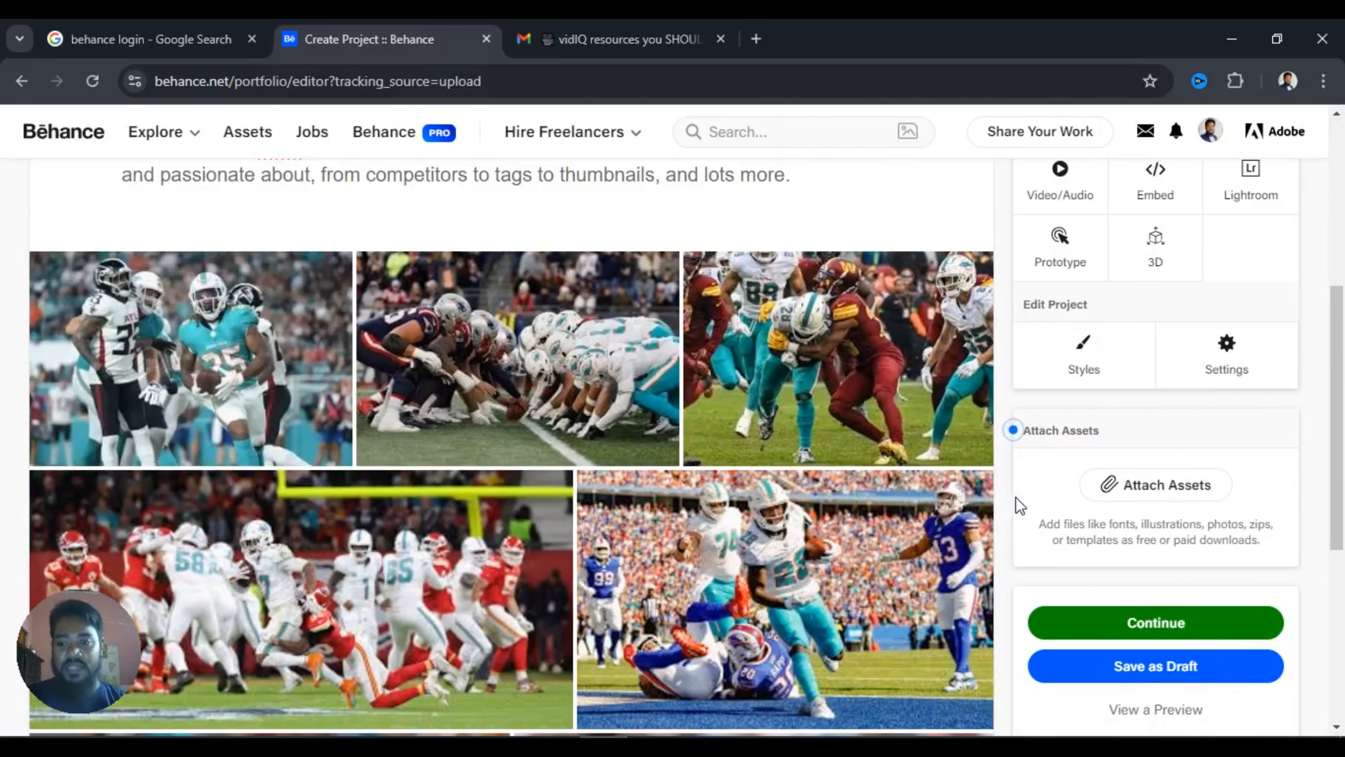
{"action": "left_click", "coordinate": [1172, 488]}
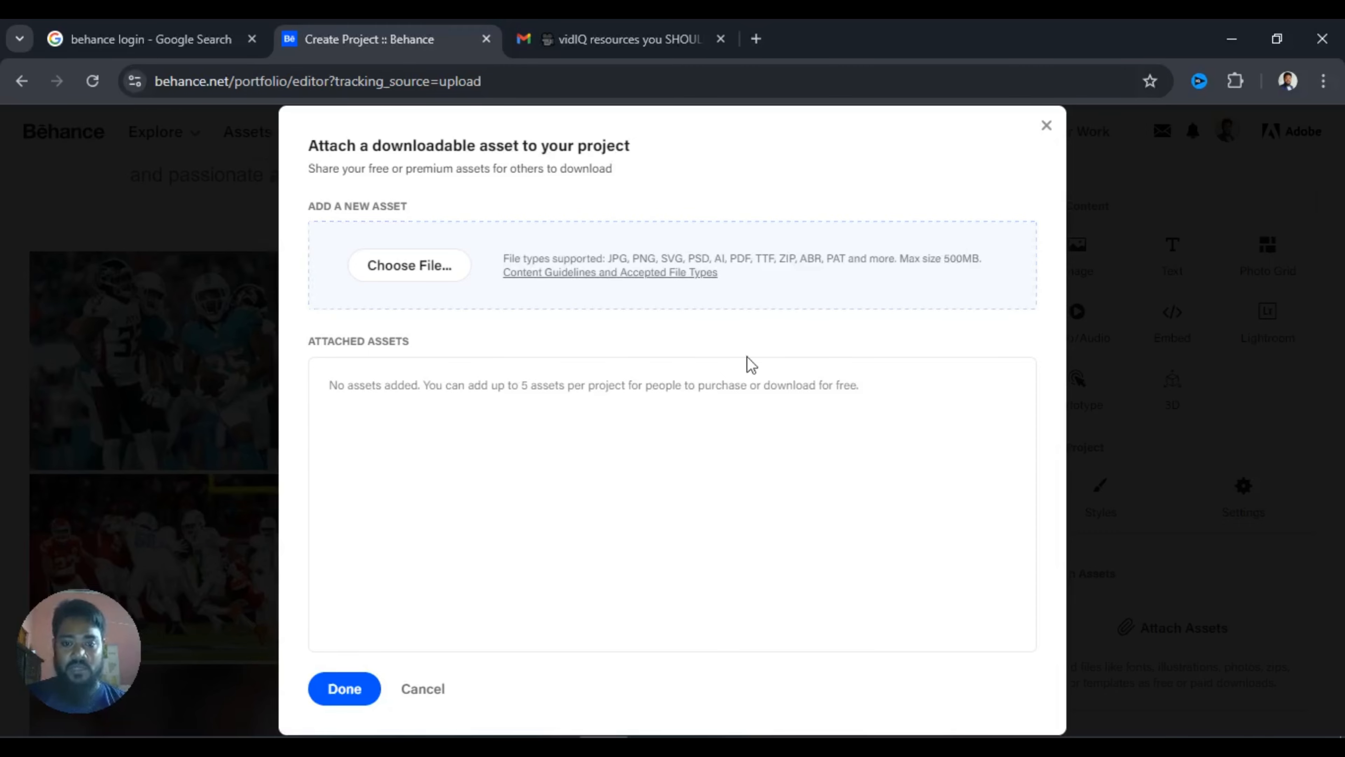
{"action": "left_click", "coordinate": [1046, 126]}
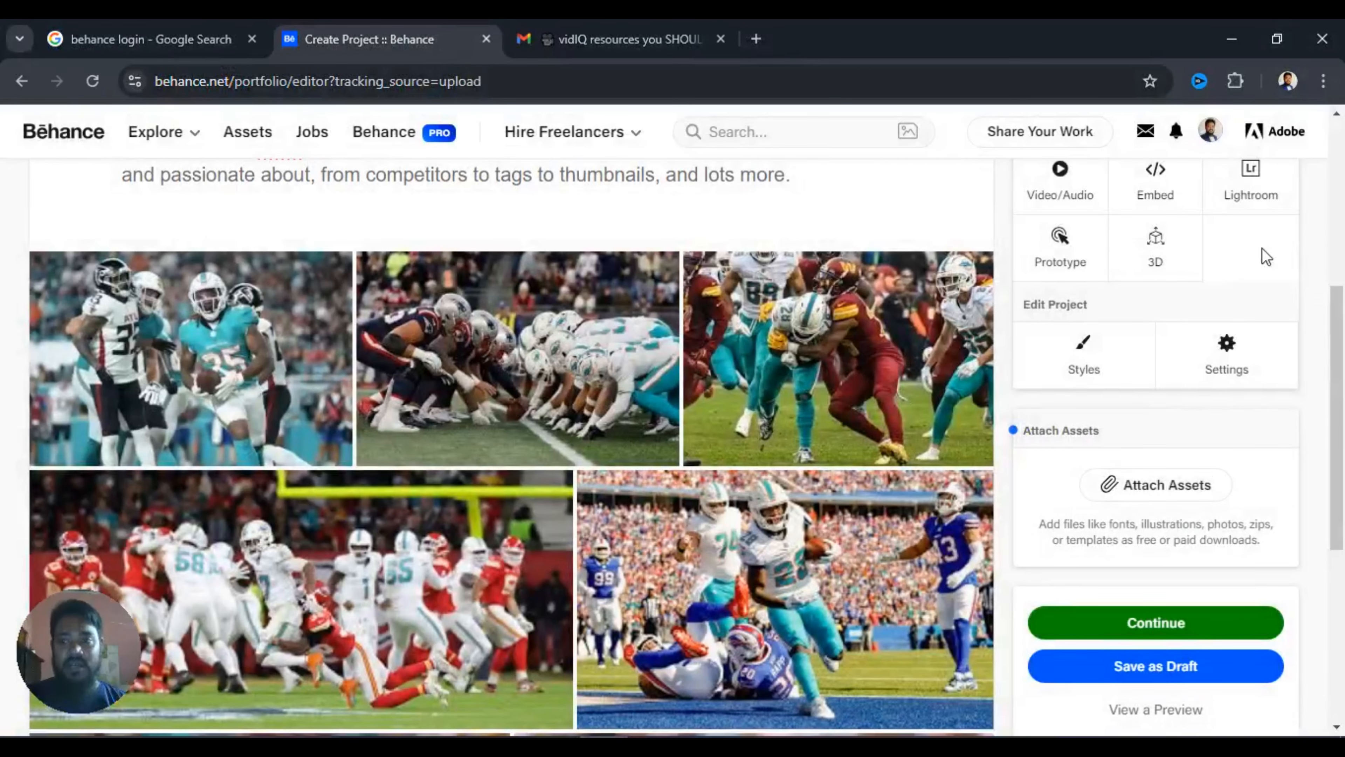
- Continue to the project's publishing details and enter "agjajbdjkn" as the project title
{"action": "scroll", "coordinate": [1117, 601], "scroll_direction": "down", "scroll_amount": 2}
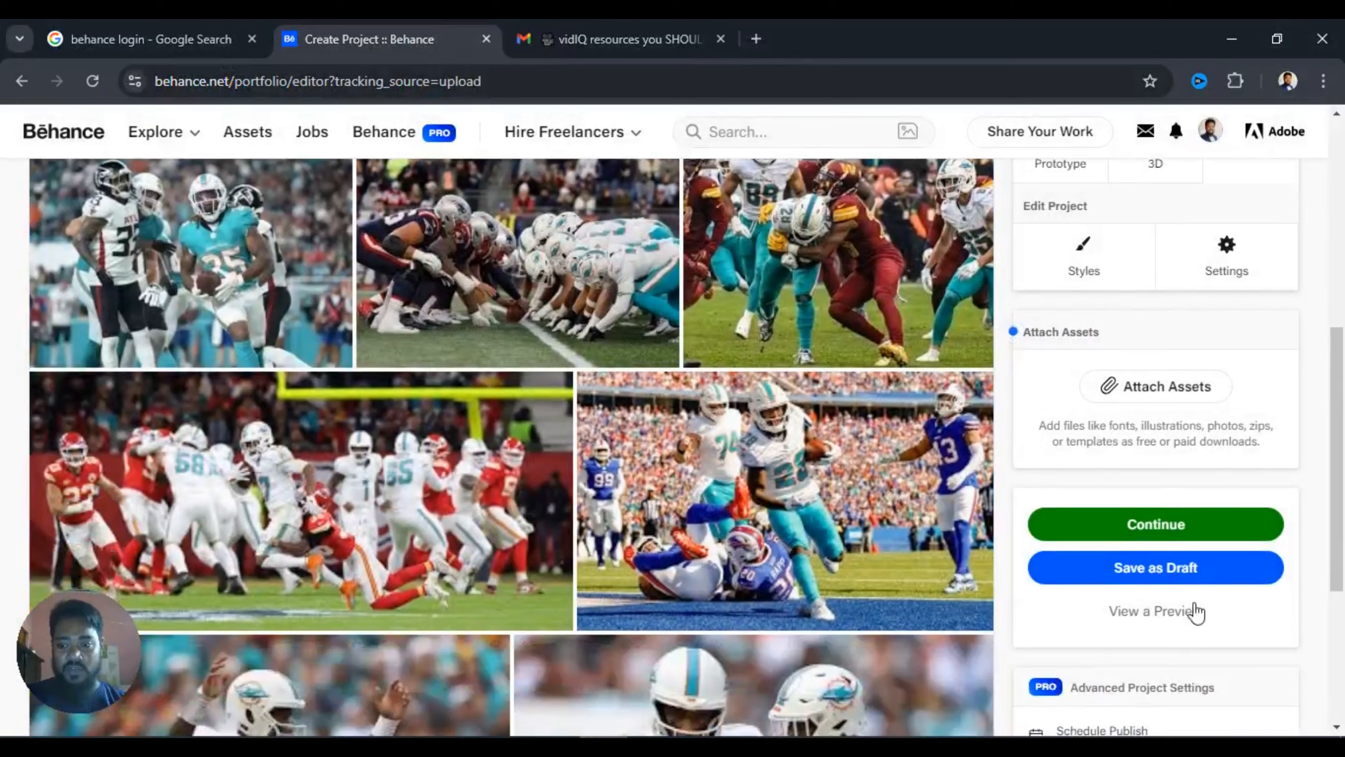
{"action": "left_click", "coordinate": [1156, 541]}
{"action": "left_click", "coordinate": [664, 259]}
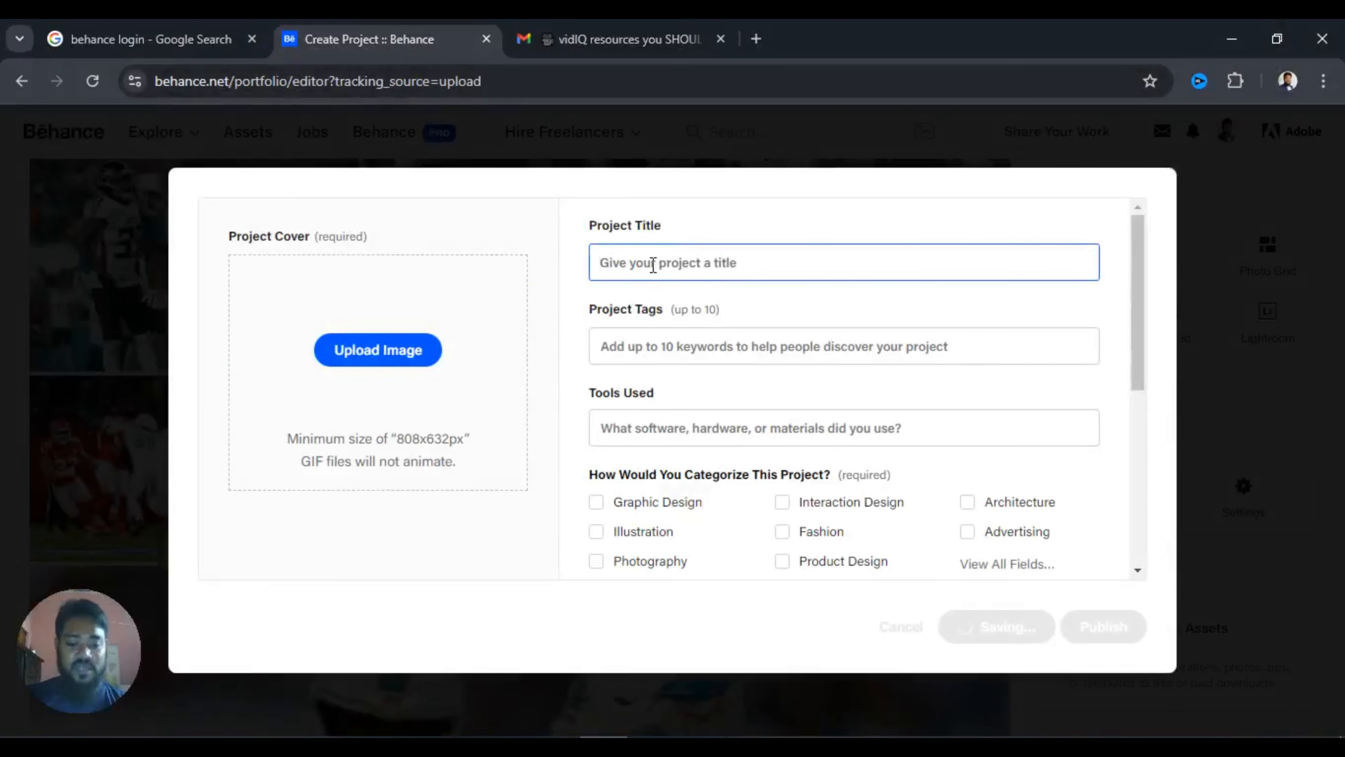
{"action": "type", "text": "ag"}
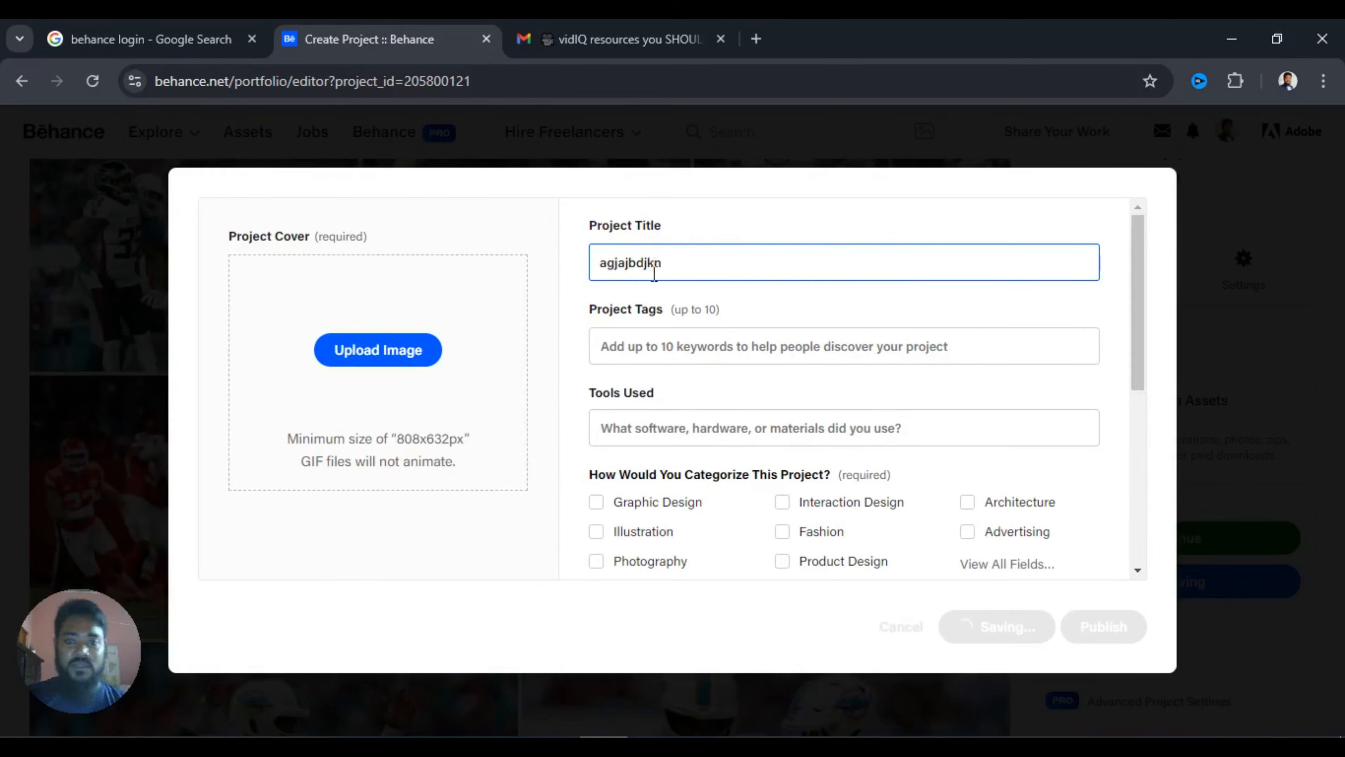
{"action": "type", "text": "jajbdjkn"}
- Add the suggested keyword "graphic designer" to the project tags
{"action": "left_click", "coordinate": [636, 345]}
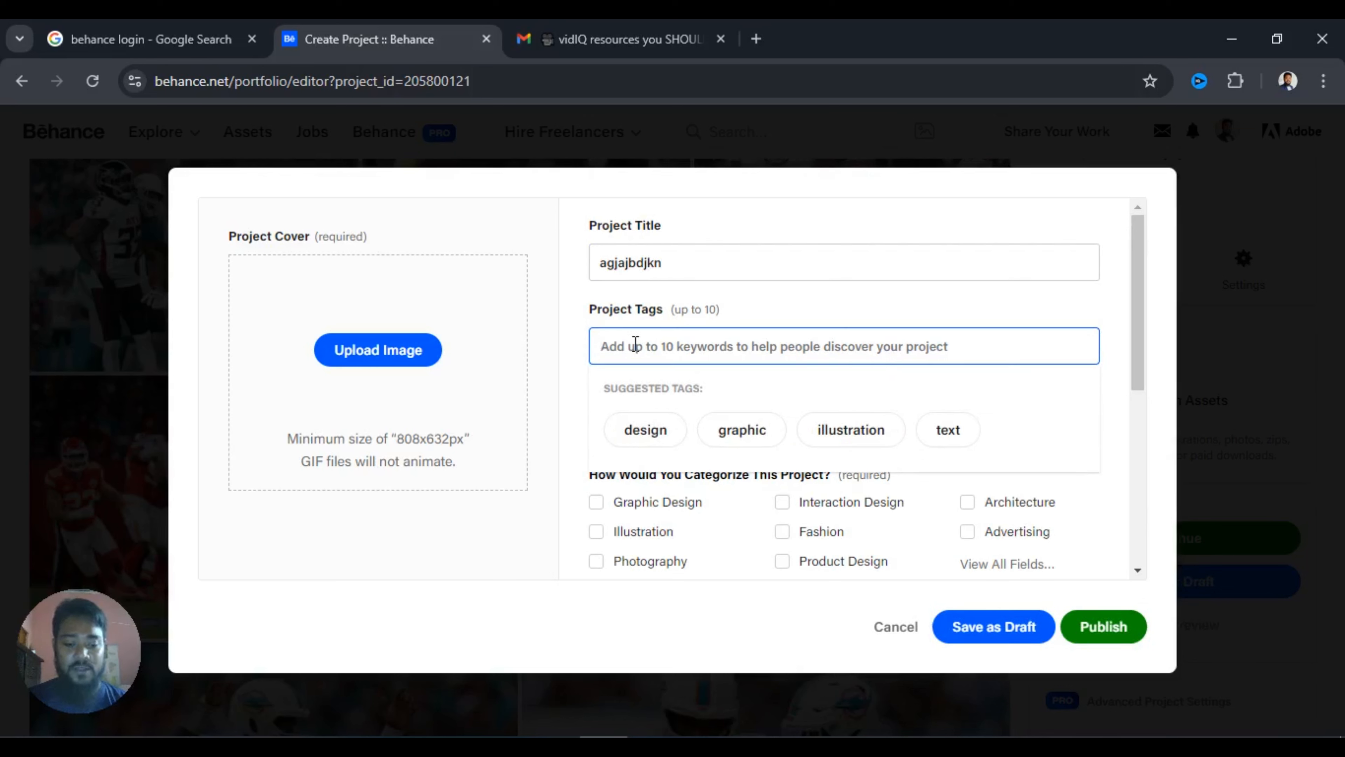
{"action": "type", "text": "gra"}
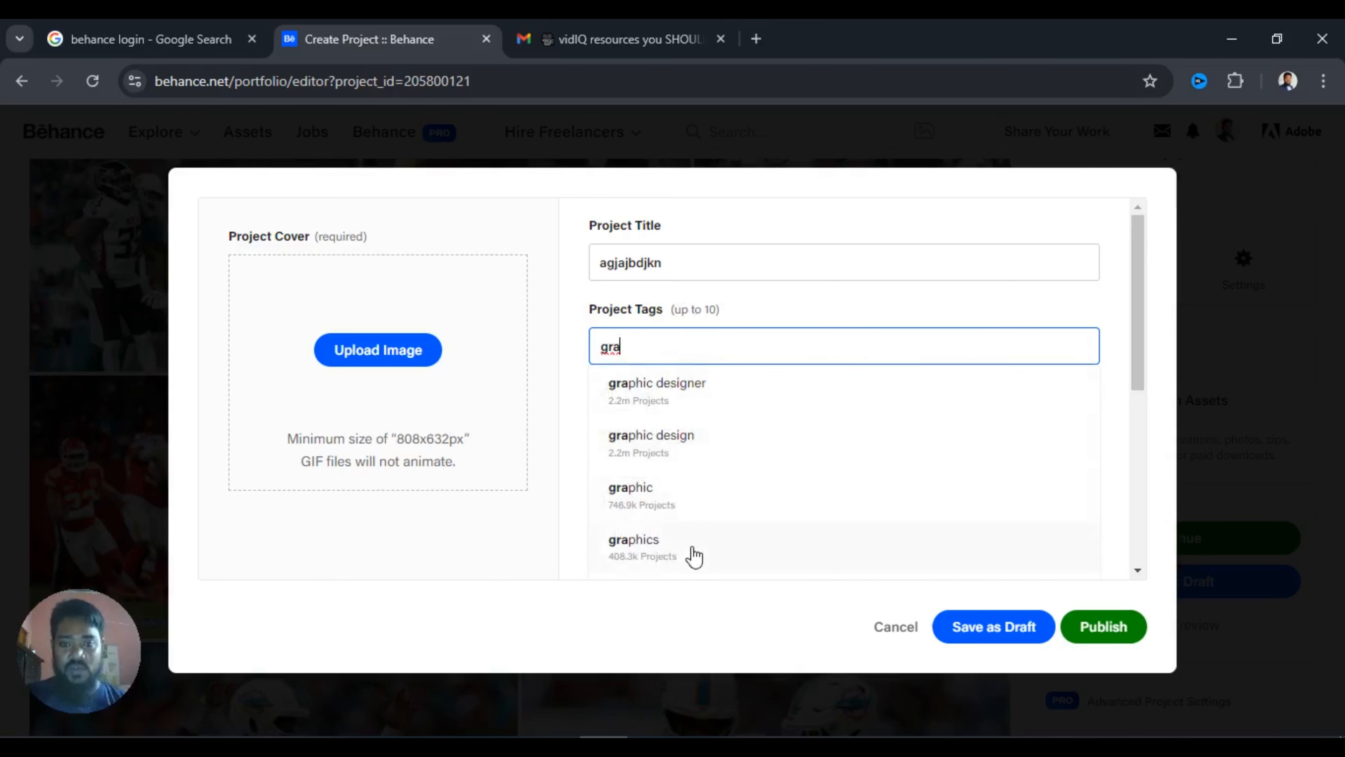
{"action": "left_click", "coordinate": [681, 395]}
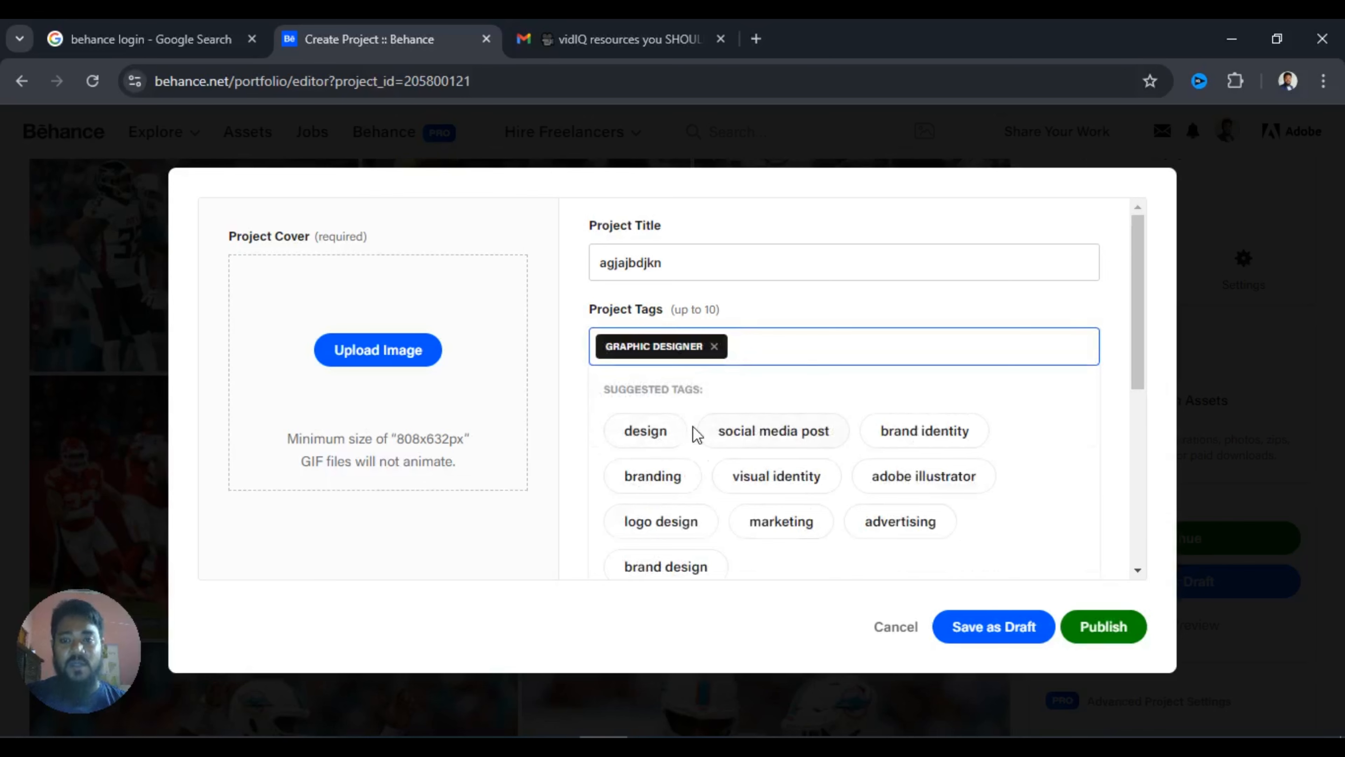
- Add the suggested keyword "design" to the project tags and look over the remaining publishing fields
{"action": "left_click", "coordinate": [631, 435]}
{"action": "left_click", "coordinate": [899, 450]}
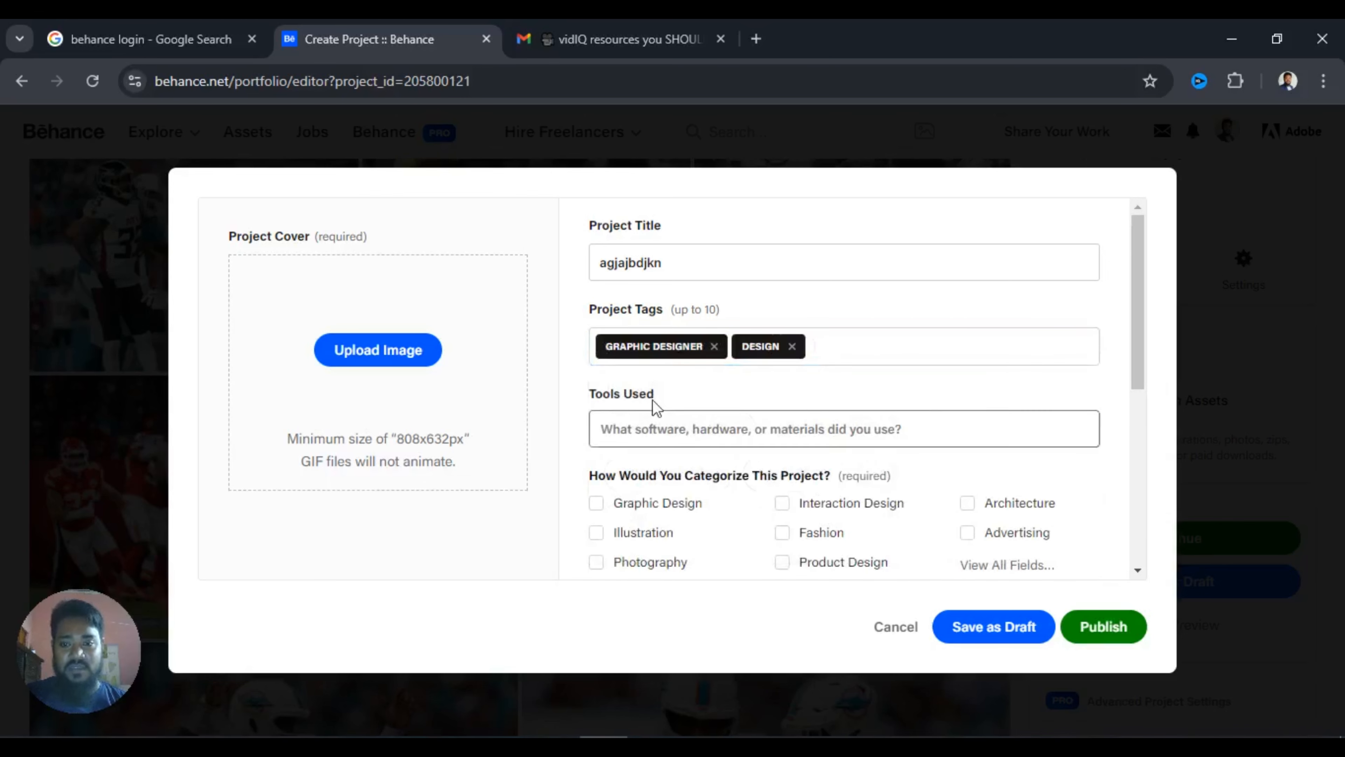
{"action": "scroll", "coordinate": [718, 455], "scroll_direction": "down", "scroll_amount": 4}
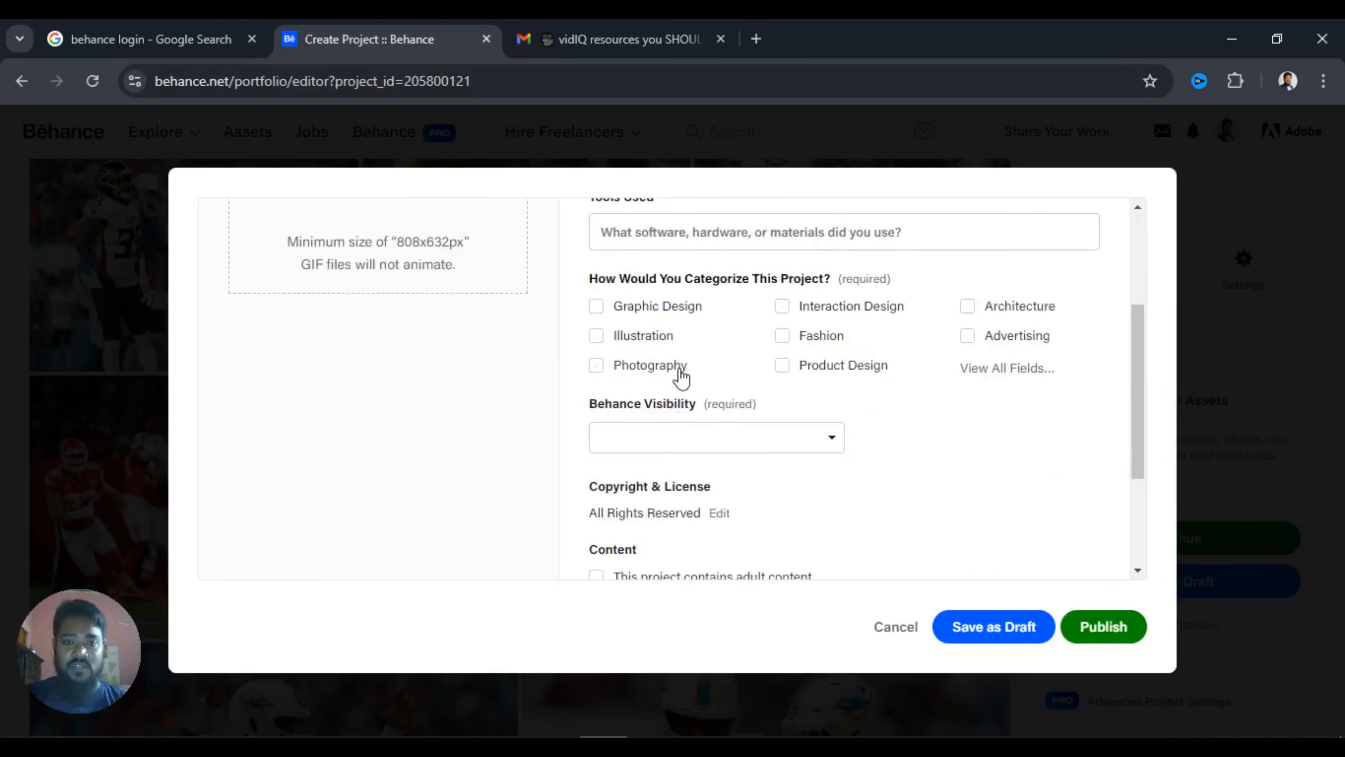
{"action": "scroll", "coordinate": [681, 379], "scroll_direction": "up", "scroll_amount": 4}
{"action": "left_click", "coordinate": [690, 430]}
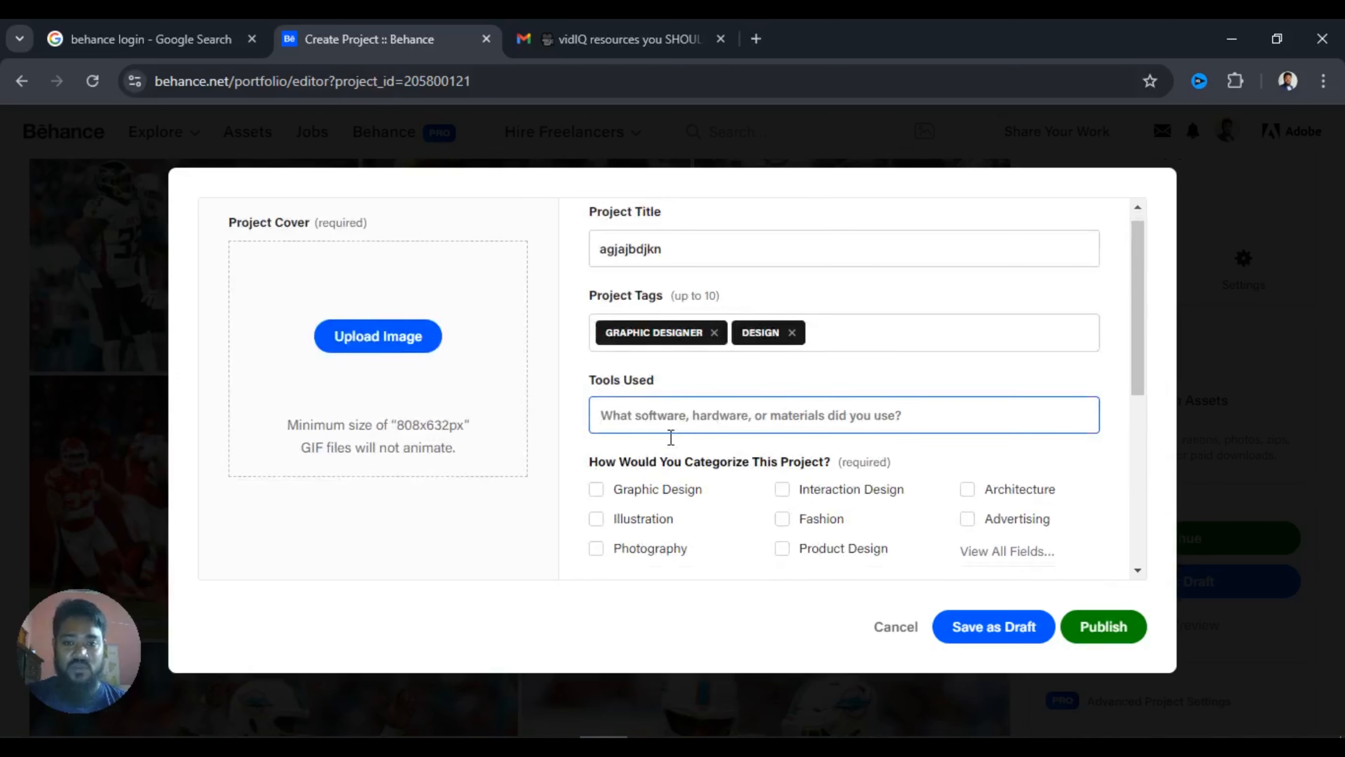
- Browse the full list of creative fields for the project and leave it without selecting any
{"action": "scroll", "coordinate": [690, 430], "scroll_direction": "down", "scroll_amount": 2}
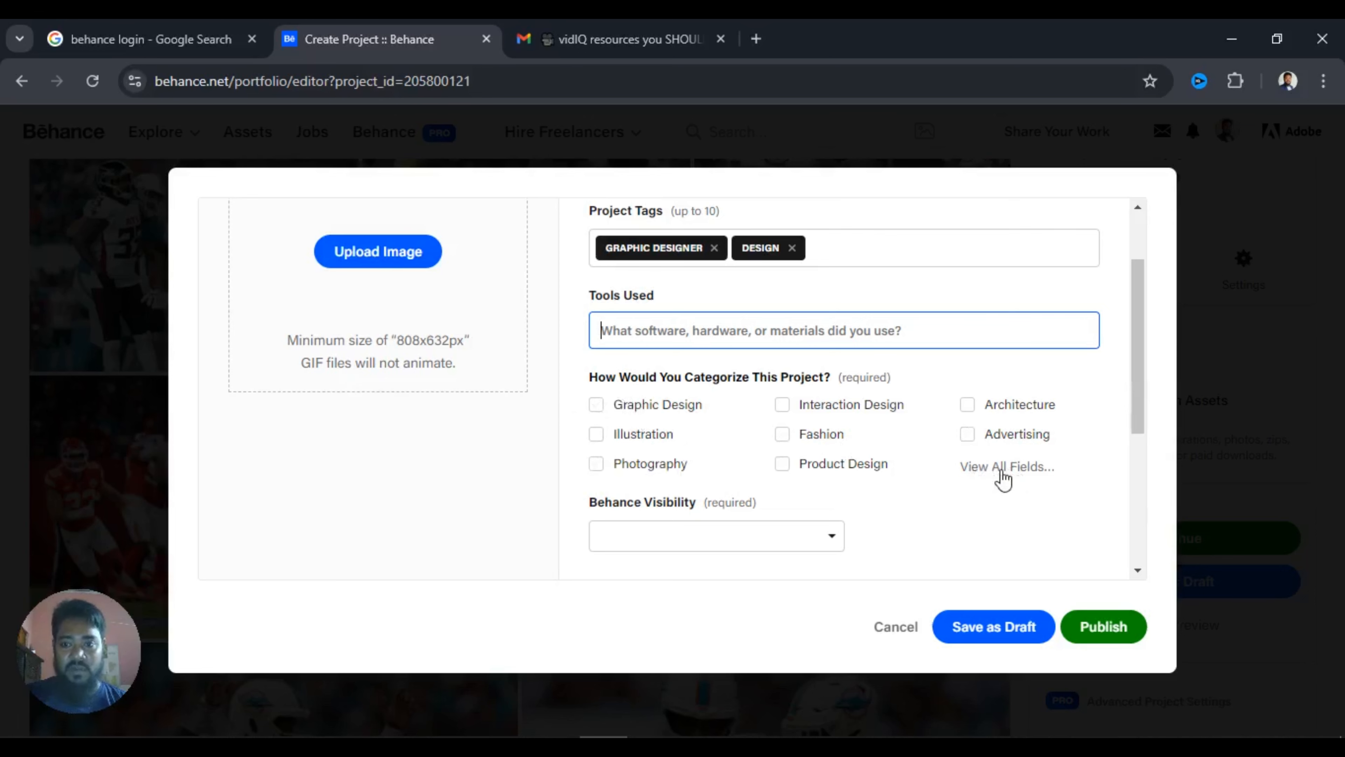
{"action": "left_click", "coordinate": [1006, 469]}
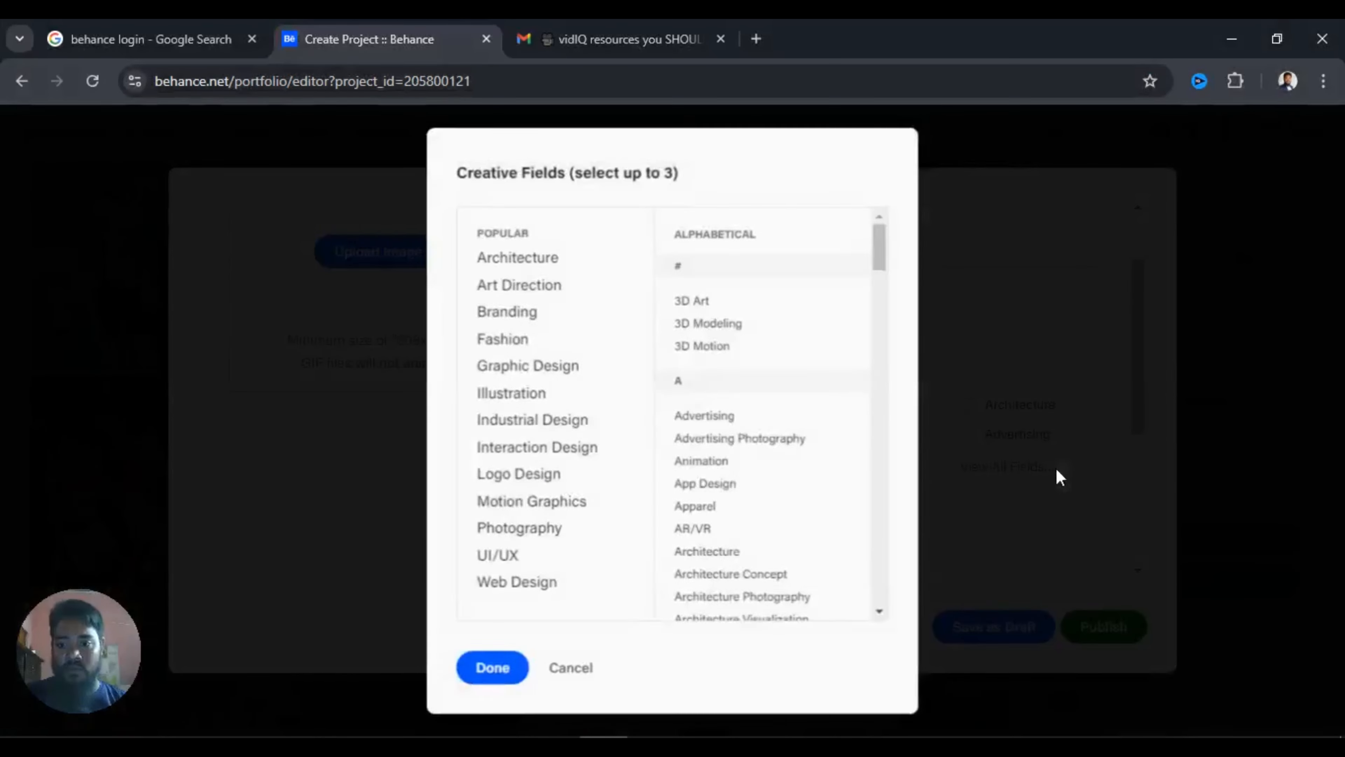
{"action": "scroll", "coordinate": [805, 475], "scroll_direction": "down", "scroll_amount": 15}
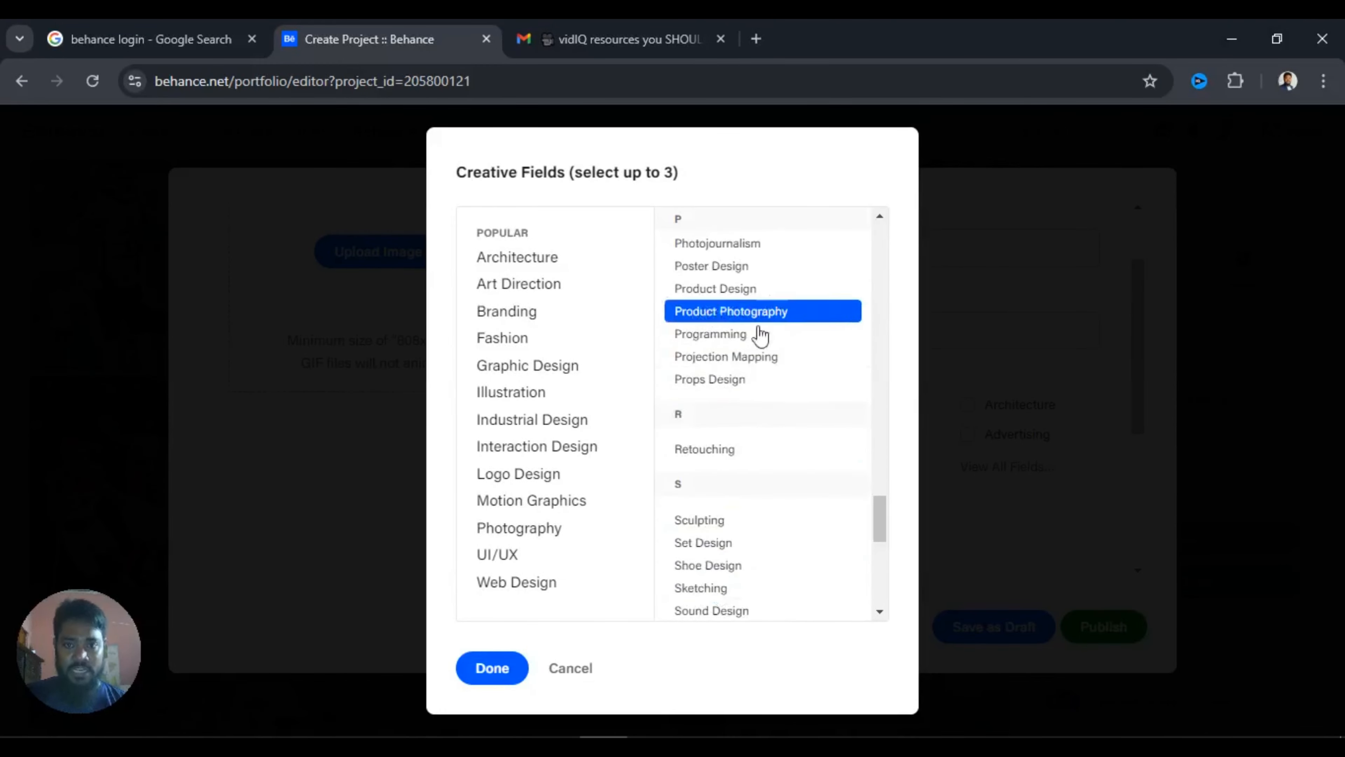
{"action": "left_click", "coordinate": [571, 669]}
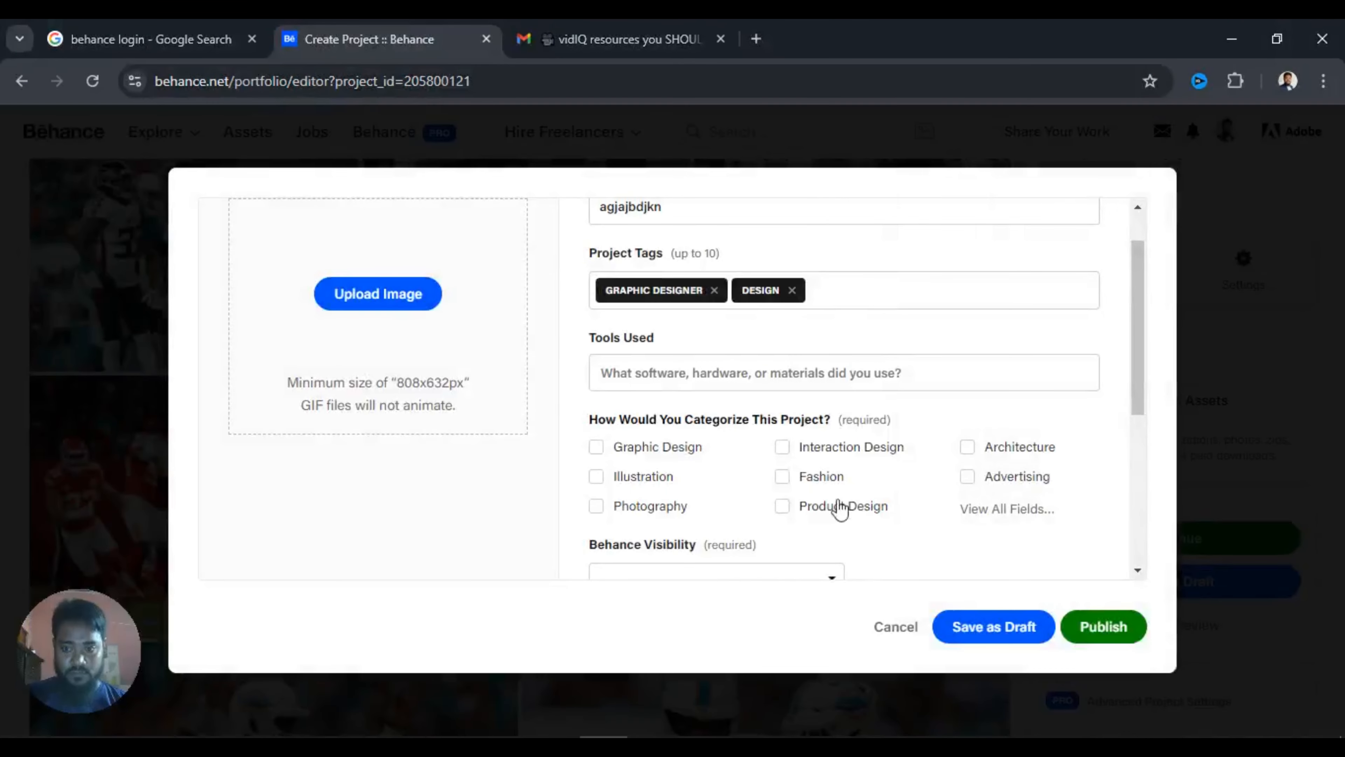
- Set the project's Behance visibility to Everyone
{"action": "scroll", "coordinate": [867, 540], "scroll_direction": "down", "scroll_amount": 3}
{"action": "left_click", "coordinate": [795, 394]}
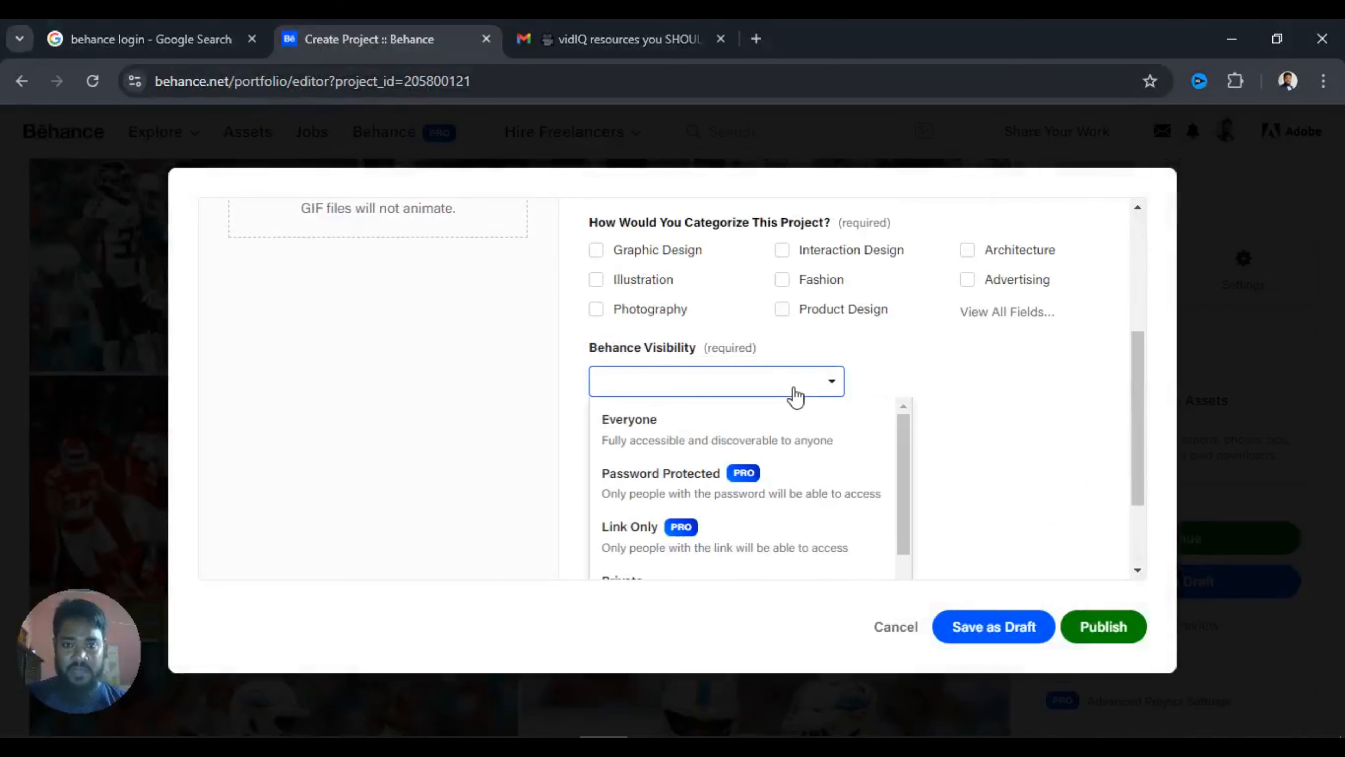
{"action": "scroll", "coordinate": [805, 469], "scroll_direction": "down", "scroll_amount": 1}
{"action": "scroll", "coordinate": [766, 532], "scroll_direction": "up", "scroll_amount": 1}
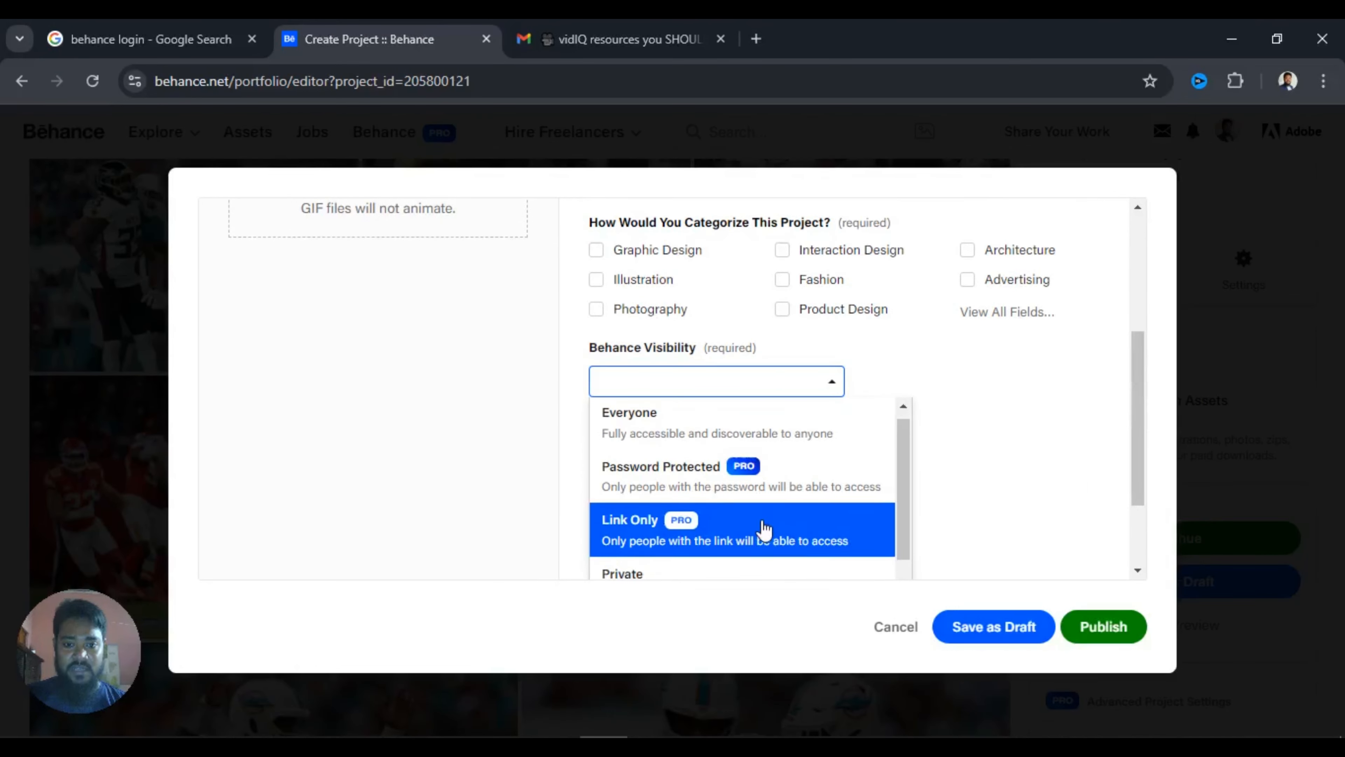
{"action": "left_click", "coordinate": [626, 439]}
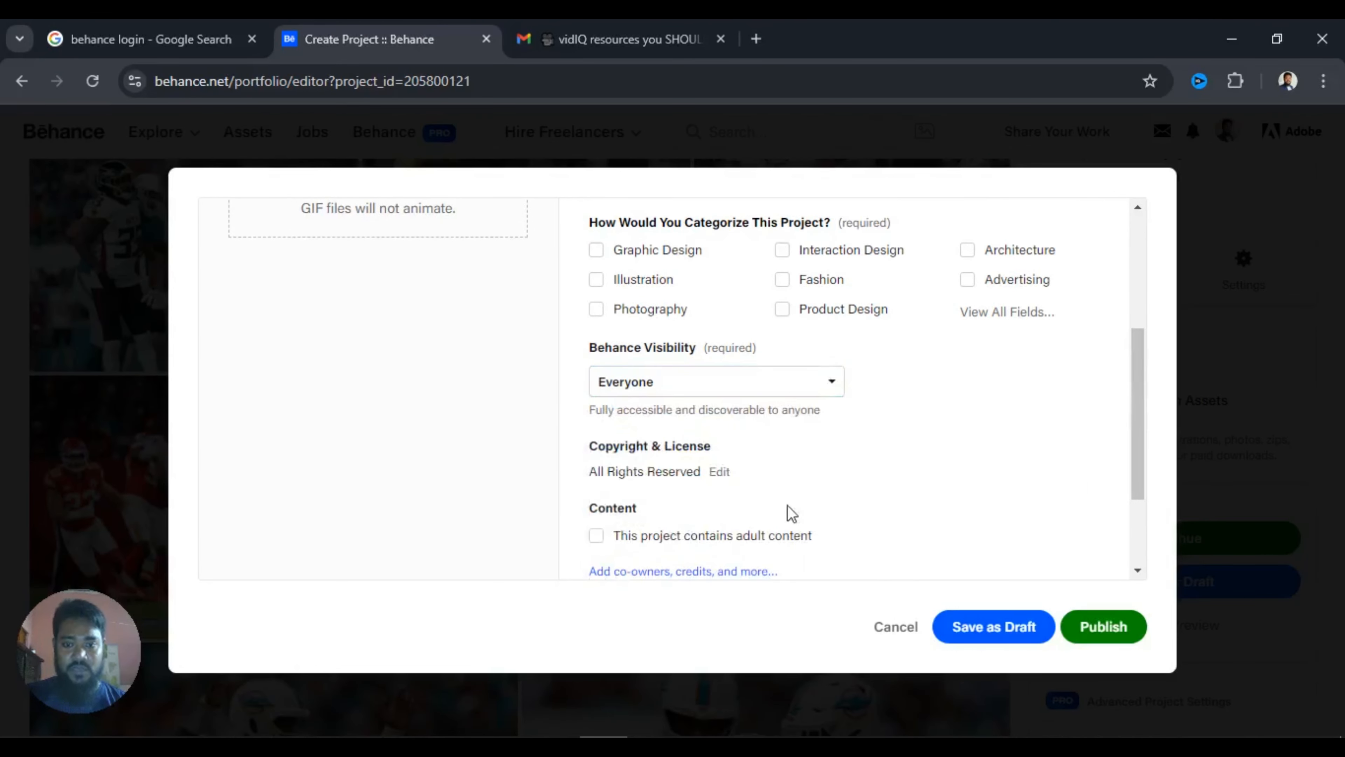
- Try to publish the project without a cover image or category
{"action": "scroll", "coordinate": [1036, 535], "scroll_direction": "up", "scroll_amount": 4}
{"action": "scroll", "coordinate": [1059, 557], "scroll_direction": "down", "scroll_amount": 3}
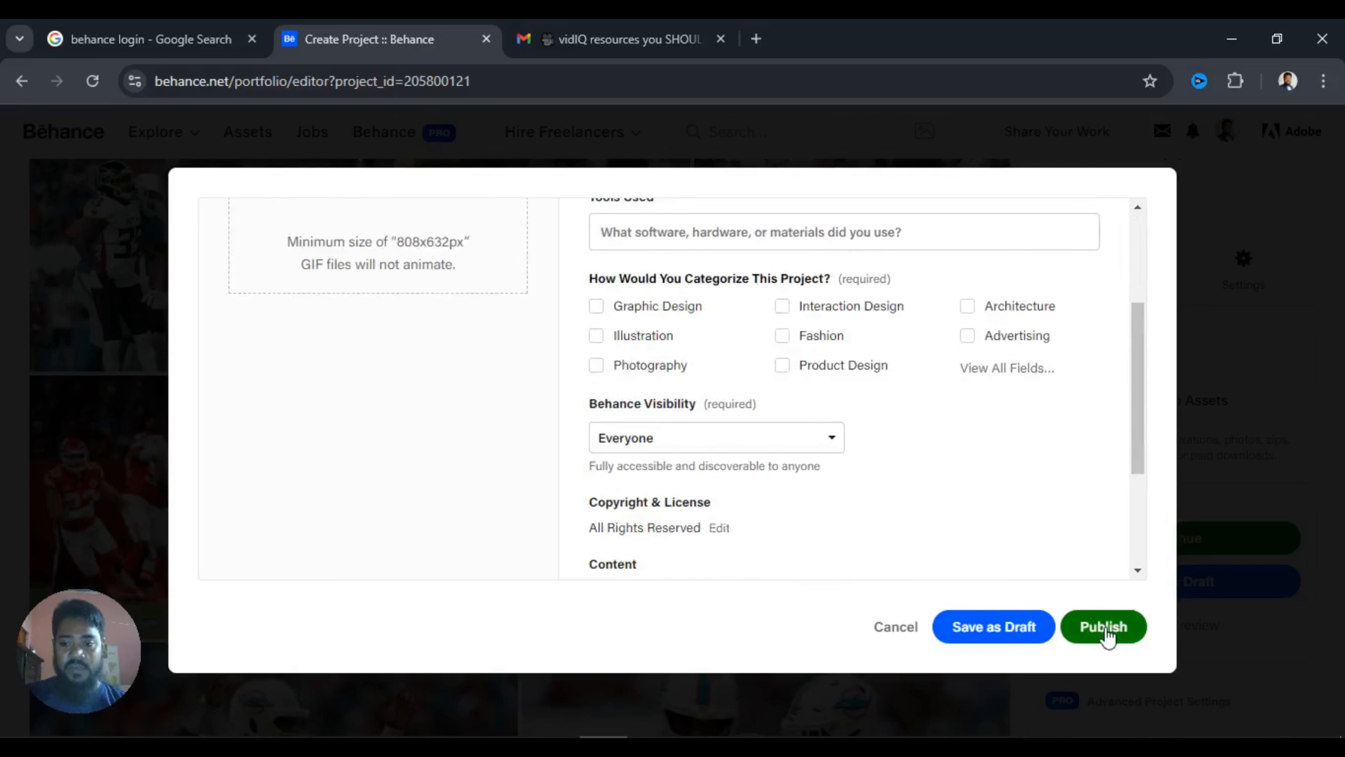
{"action": "left_click", "coordinate": [1105, 630]}
{"action": "scroll", "coordinate": [588, 519], "scroll_direction": "up", "scroll_amount": 4}
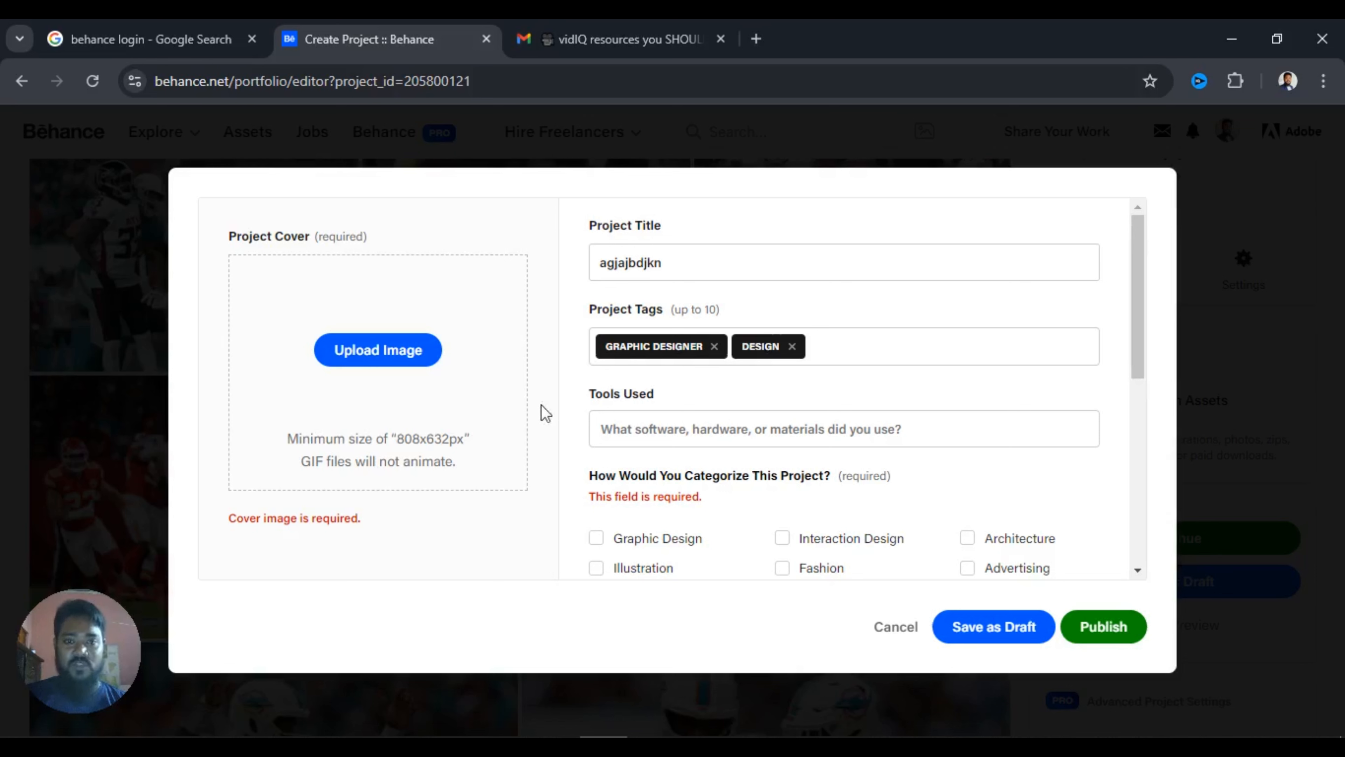
- Try to upload "প্রতি রেফারে ১০ ডলার ইনকামের প্রসেস" from Downloads as the project cover, then cancel the crop
{"action": "left_click", "coordinate": [387, 364]}
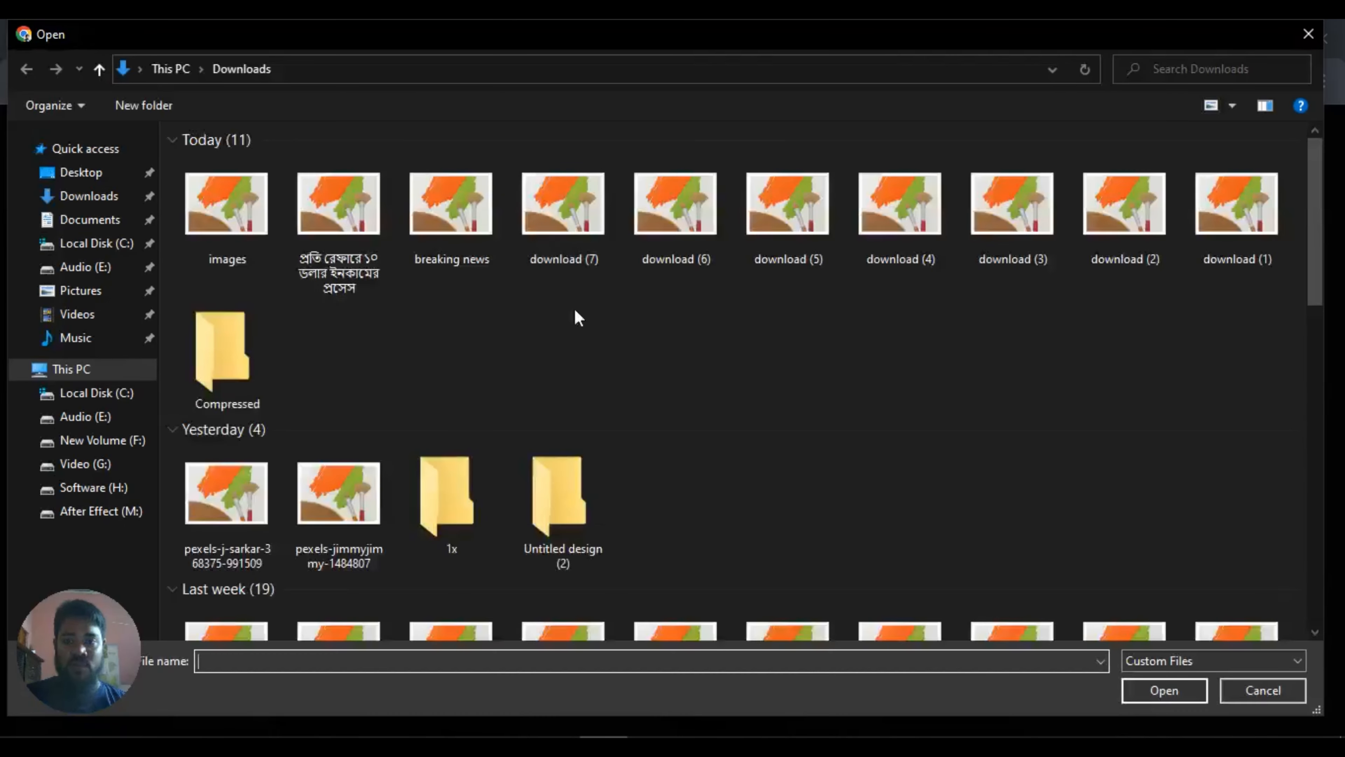
{"action": "left_click", "coordinate": [345, 217]}
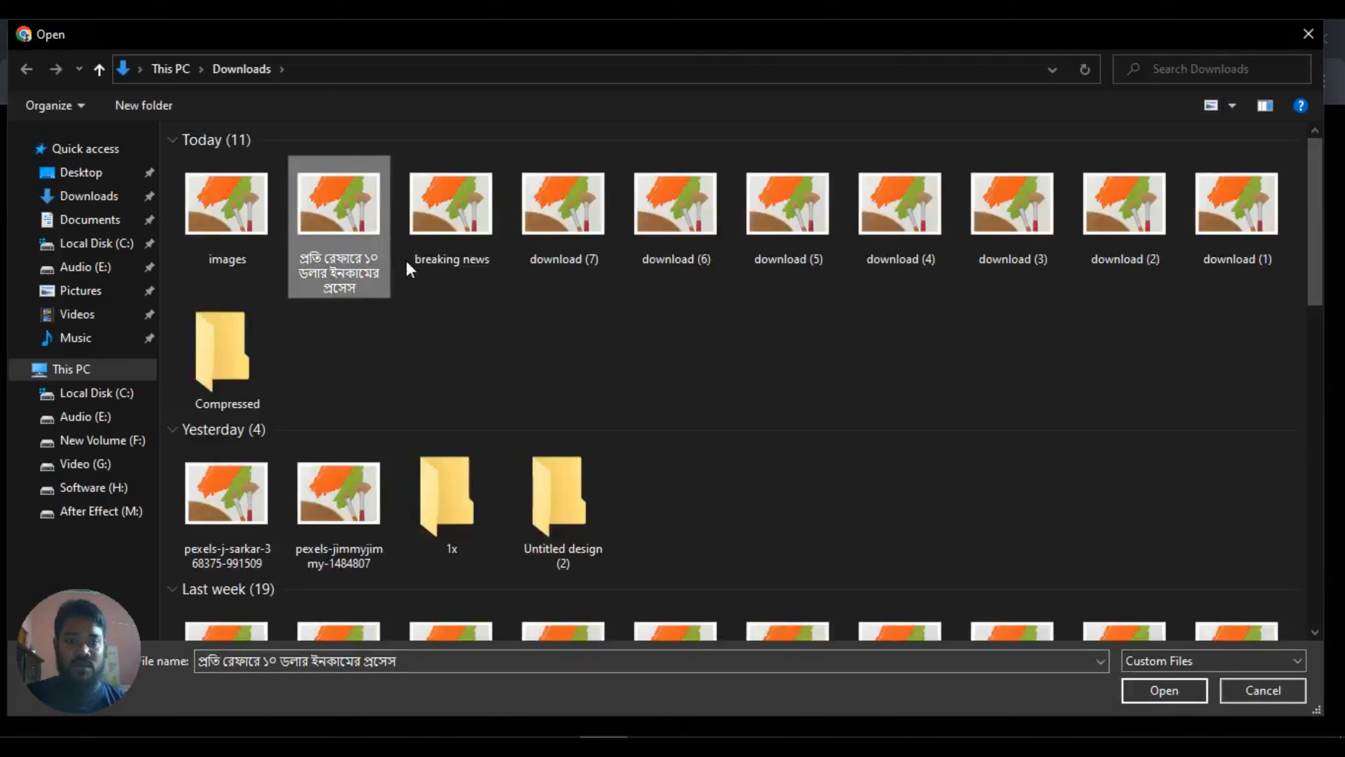
{"action": "left_click", "coordinate": [461, 207]}
{"action": "left_click", "coordinate": [331, 209]}
{"action": "left_click", "coordinate": [1168, 691]}
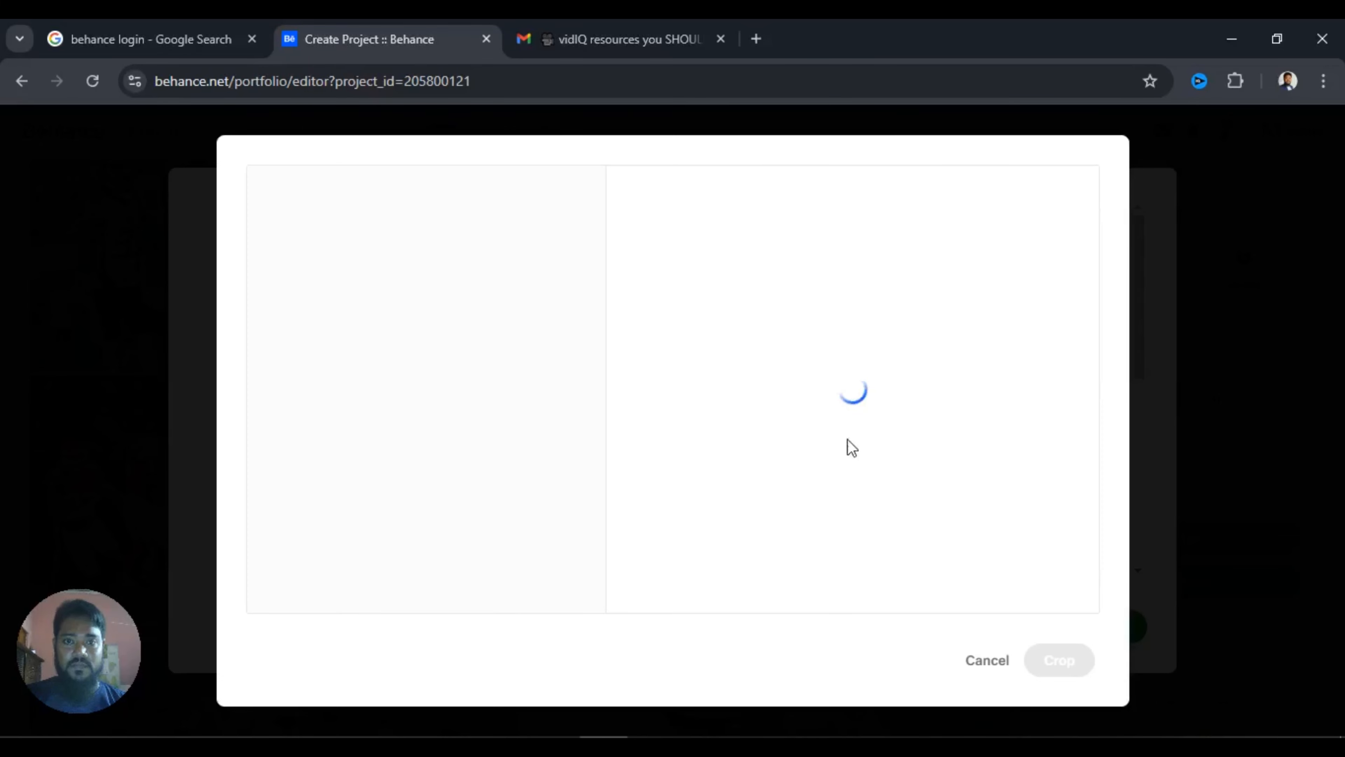
{"action": "left_click", "coordinate": [986, 665]}
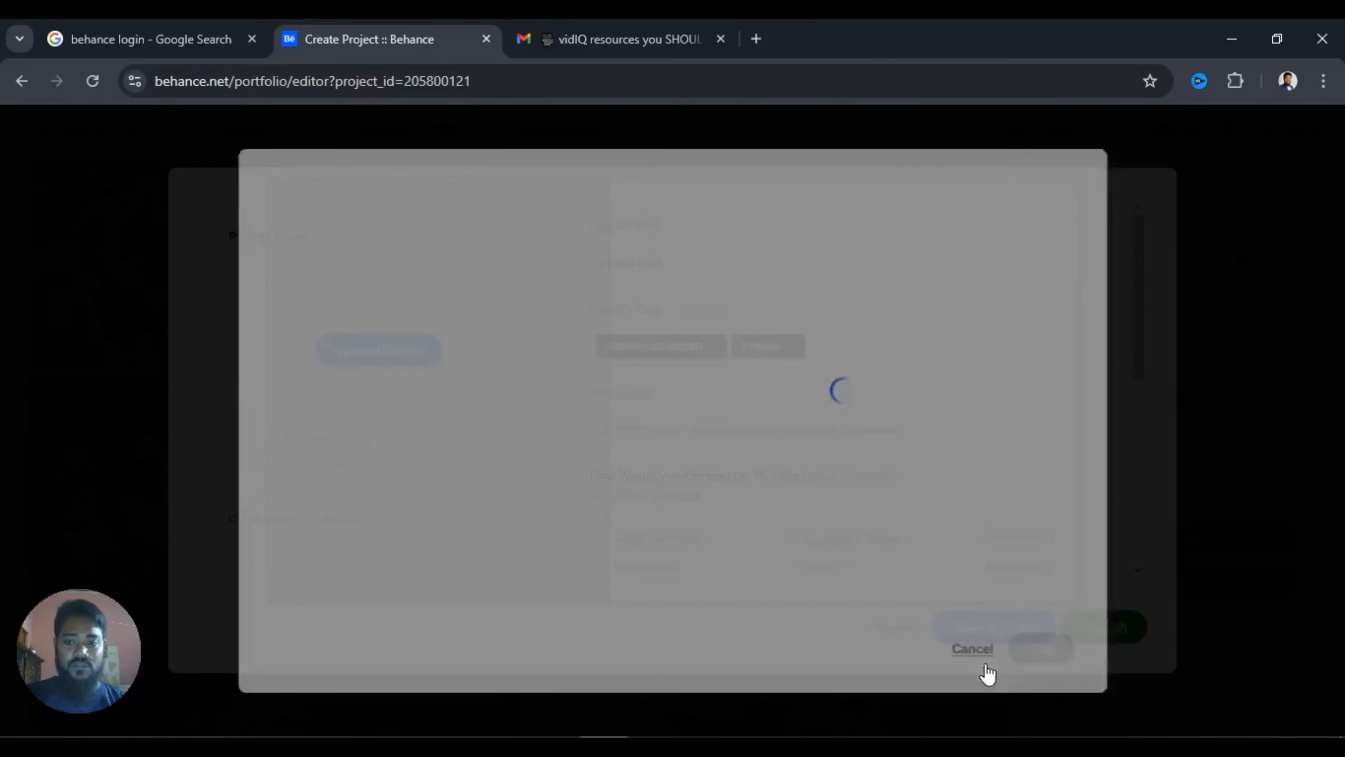
- Try to upload "download (7)" from Downloads as the project cover and cancel the crop
{"action": "left_click", "coordinate": [391, 365]}
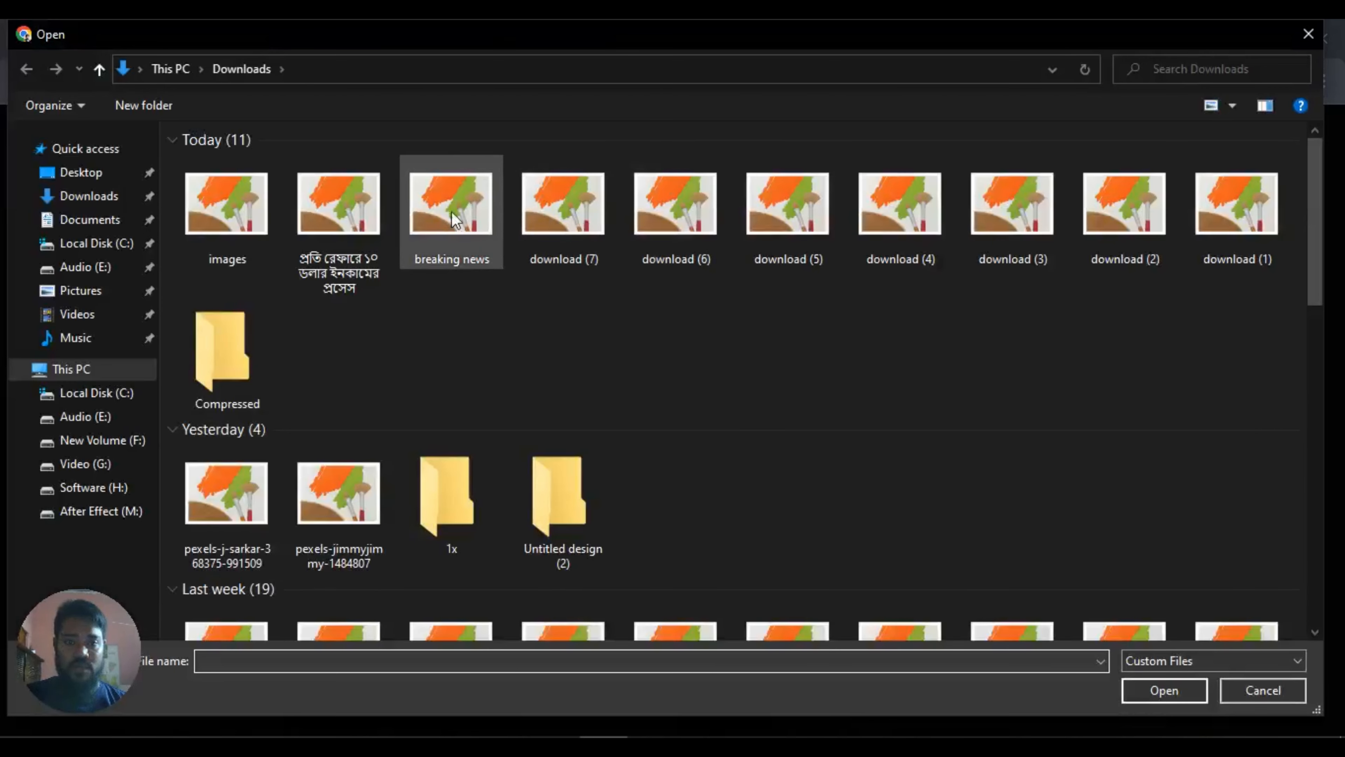
{"action": "left_click", "coordinate": [565, 212]}
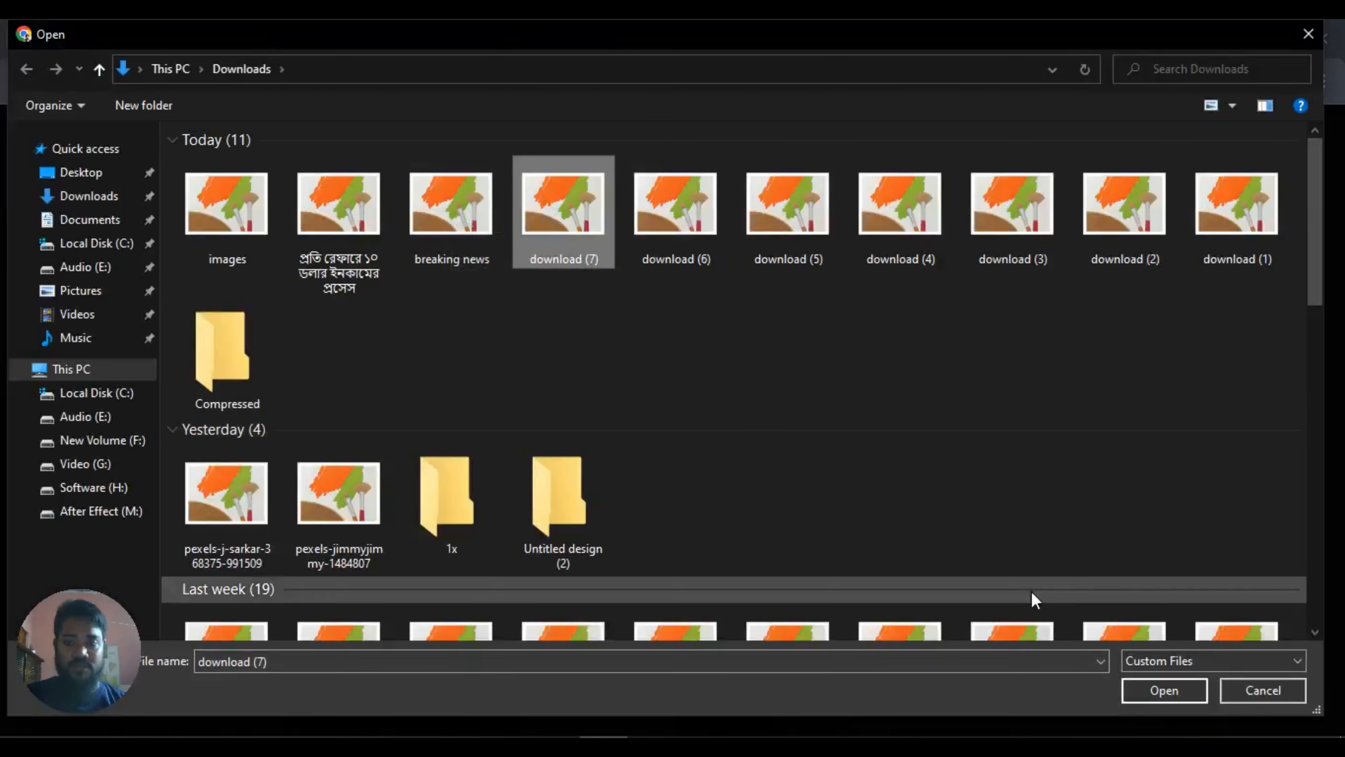
{"action": "left_click", "coordinate": [1152, 691]}
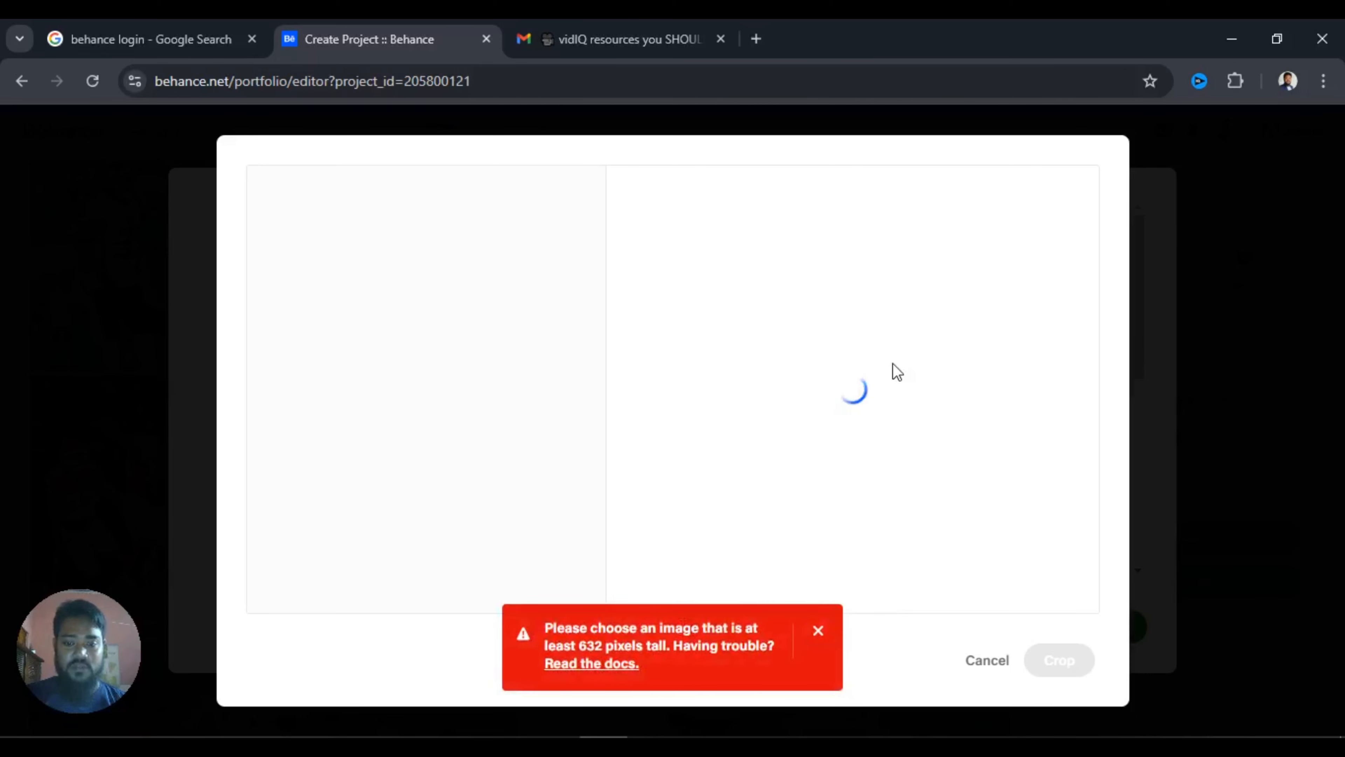
{"action": "left_click", "coordinate": [1001, 662]}
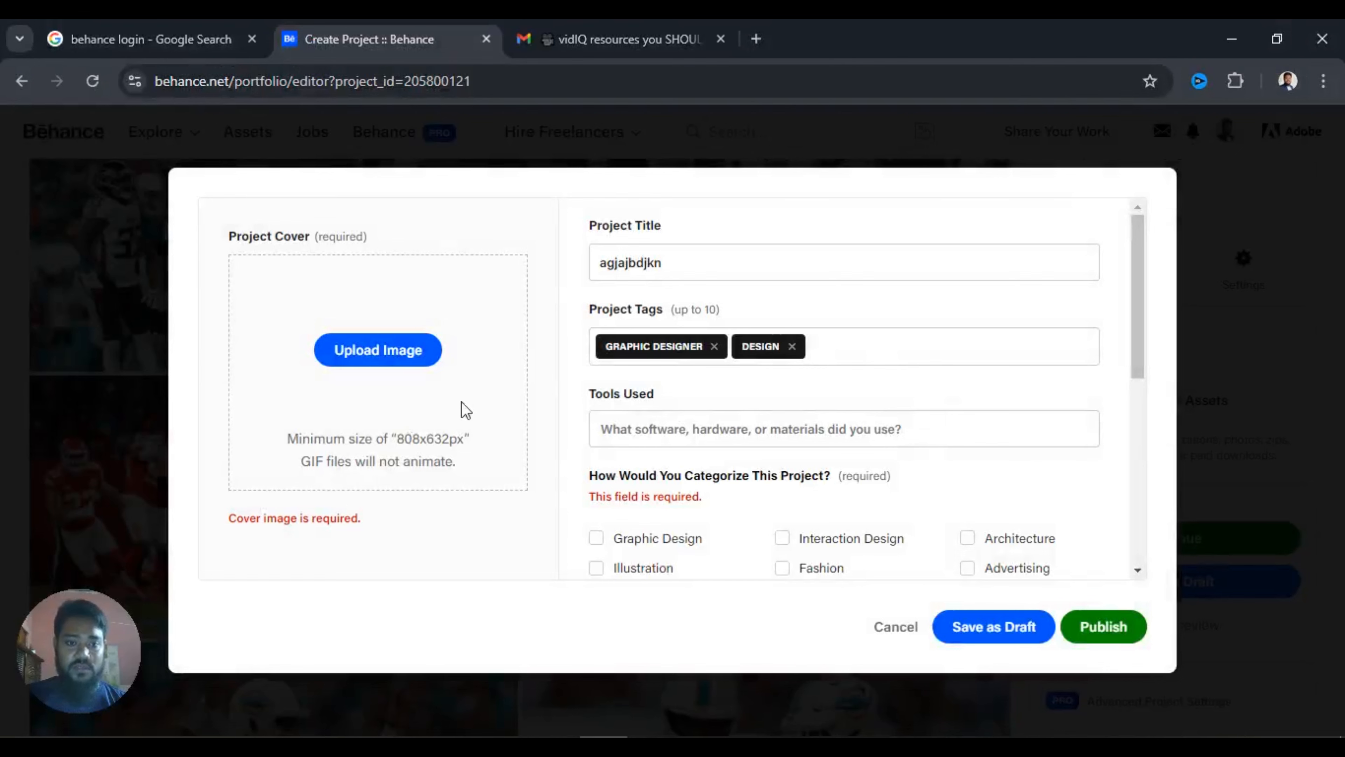
- Upload "breaking news" as the project cover, zoom in and reposition it on the number 25 player, and crop it
{"action": "left_click", "coordinate": [377, 349]}
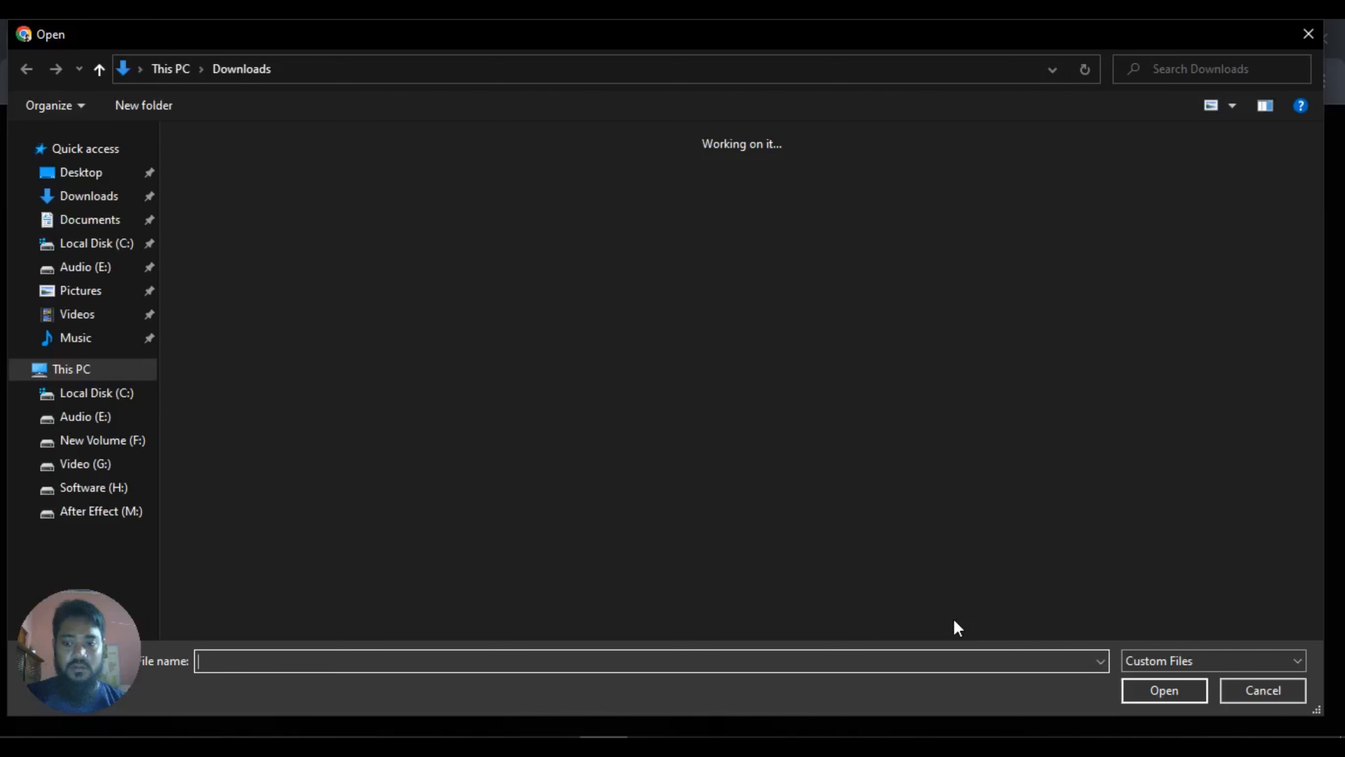
{"action": "left_click", "coordinate": [444, 215]}
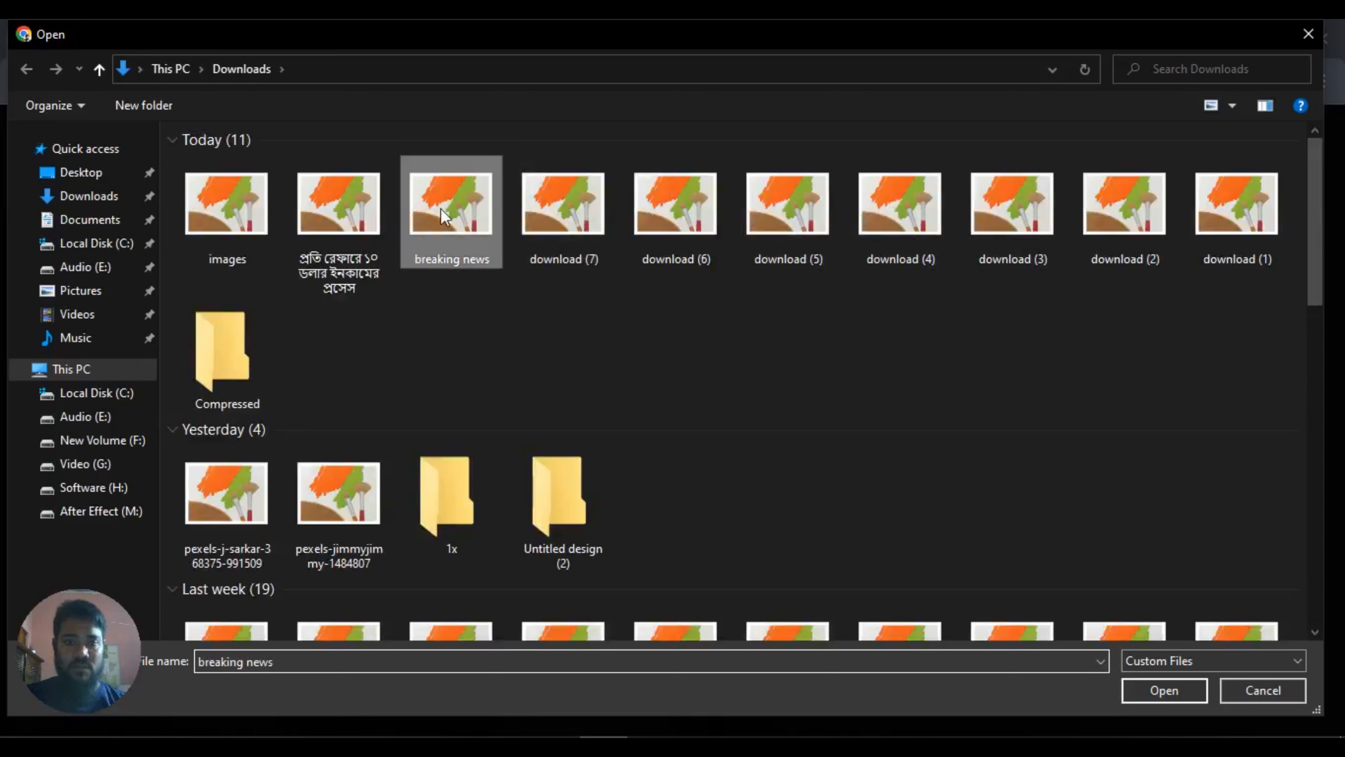
{"action": "left_click", "coordinate": [1166, 691]}
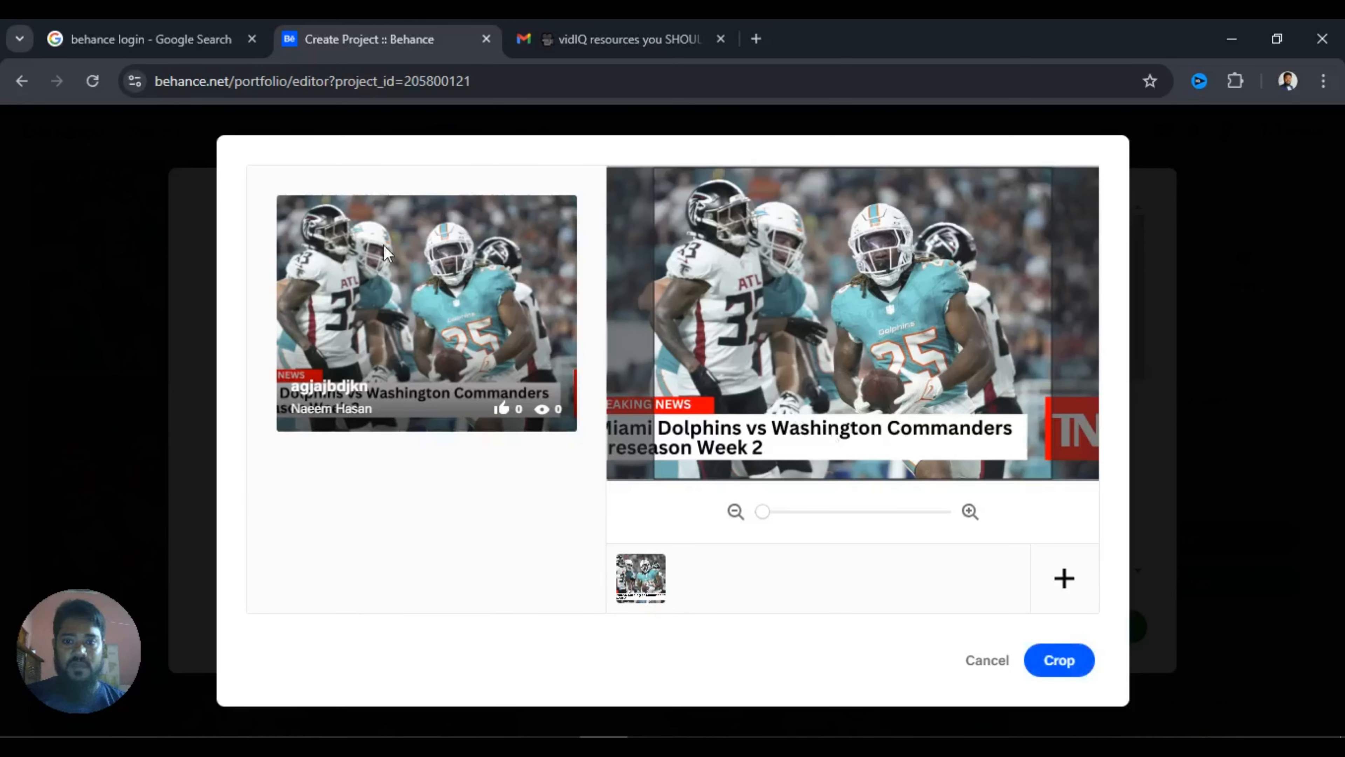
{"action": "left_click_drag", "start_coordinate": [768, 515], "coordinate": [814, 529]}
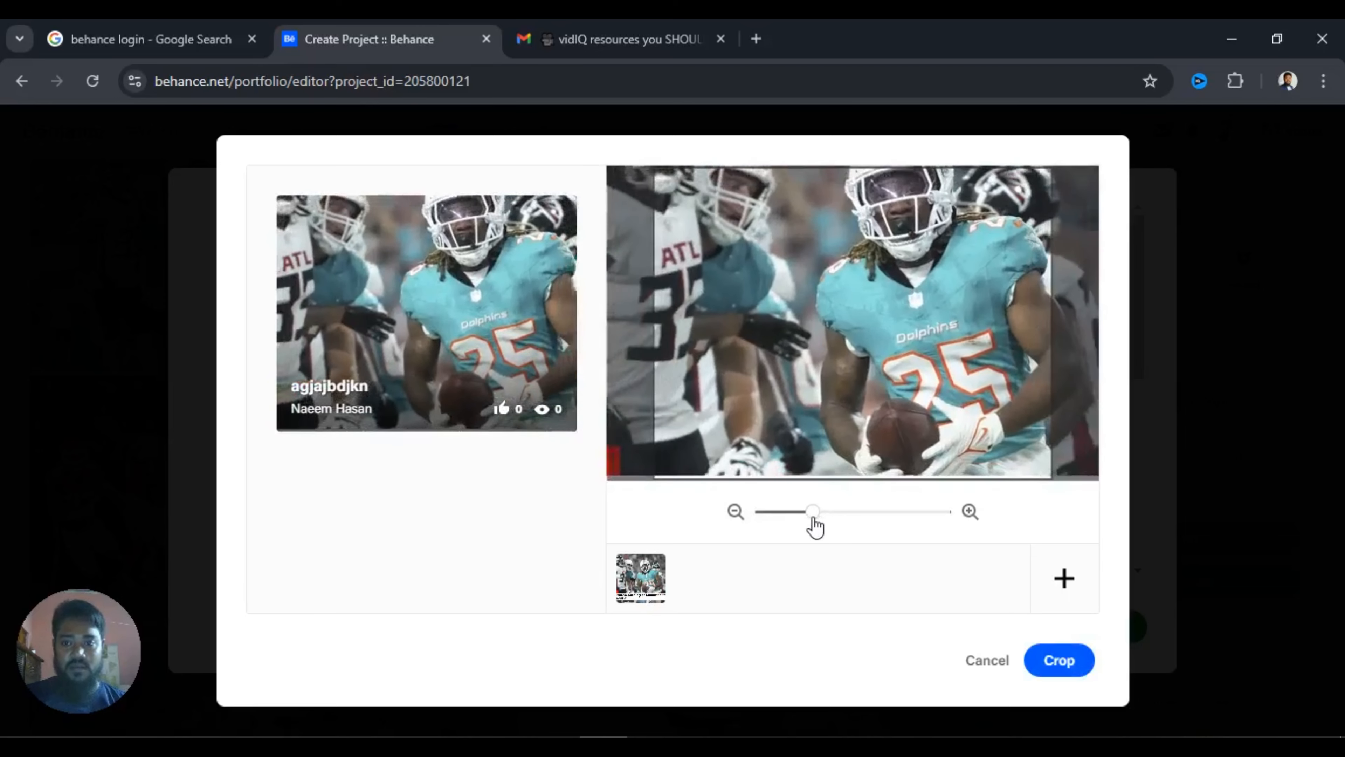
{"action": "left_click_drag", "start_coordinate": [927, 318], "coordinate": [857, 378]}
{"action": "left_click", "coordinate": [1058, 667]}
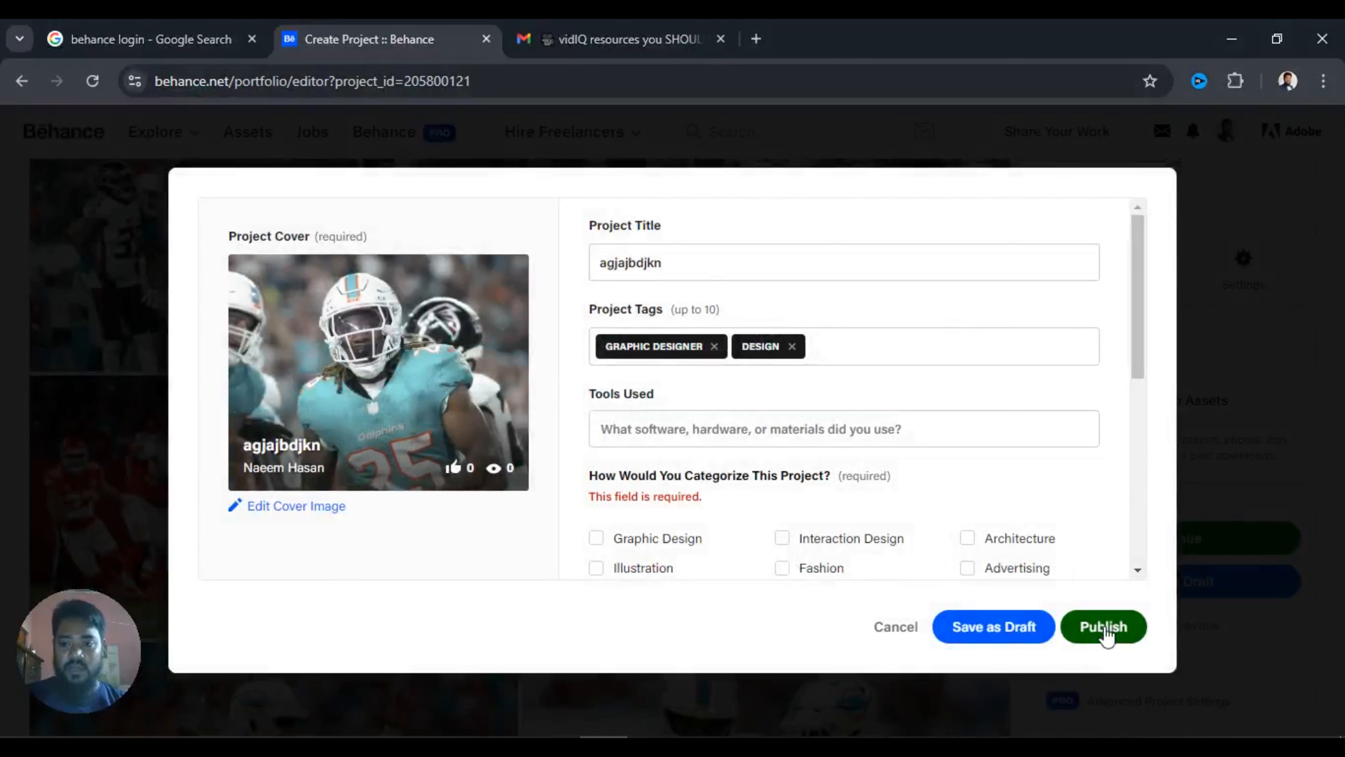
- Search the tools used for "Ai" and add the suggested "PS AI" entry to the project
{"action": "scroll", "coordinate": [742, 509], "scroll_direction": "down", "scroll_amount": 2}
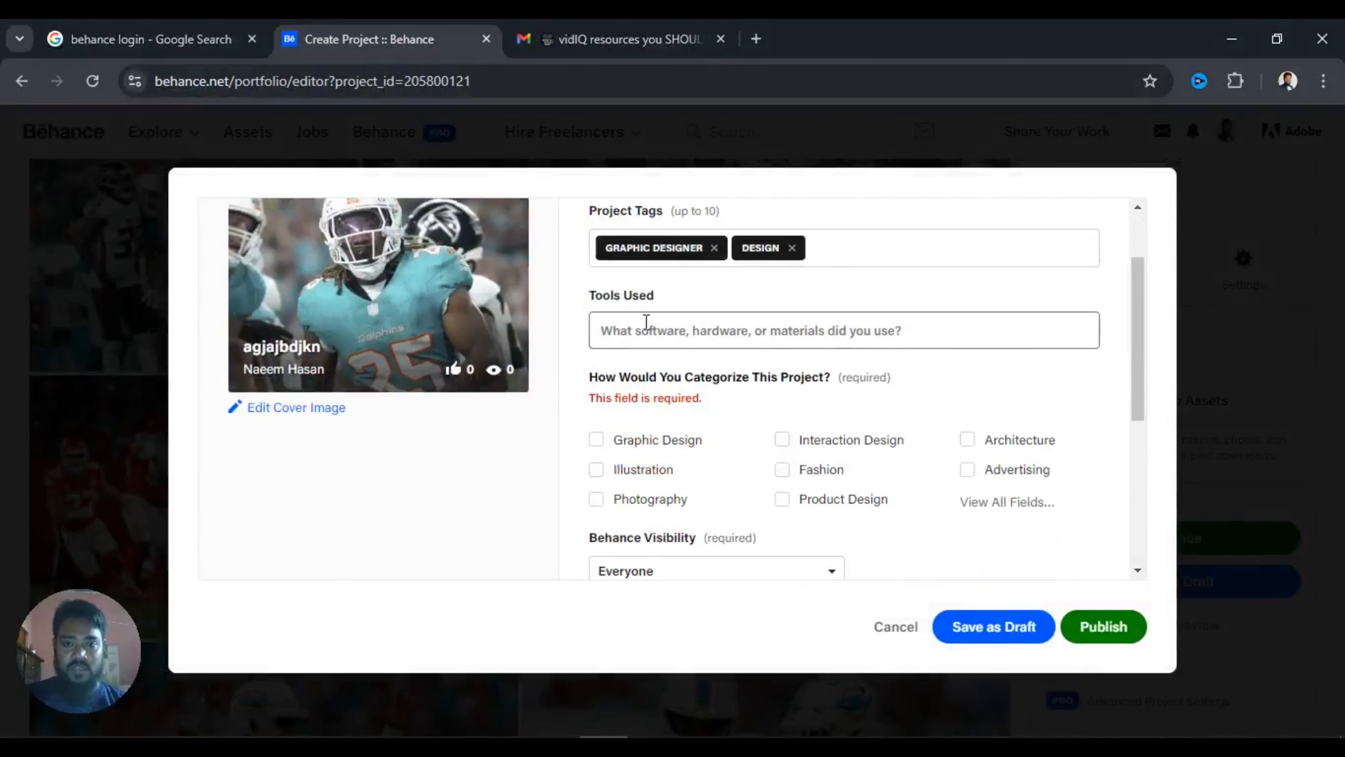
{"action": "left_click", "coordinate": [646, 322]}
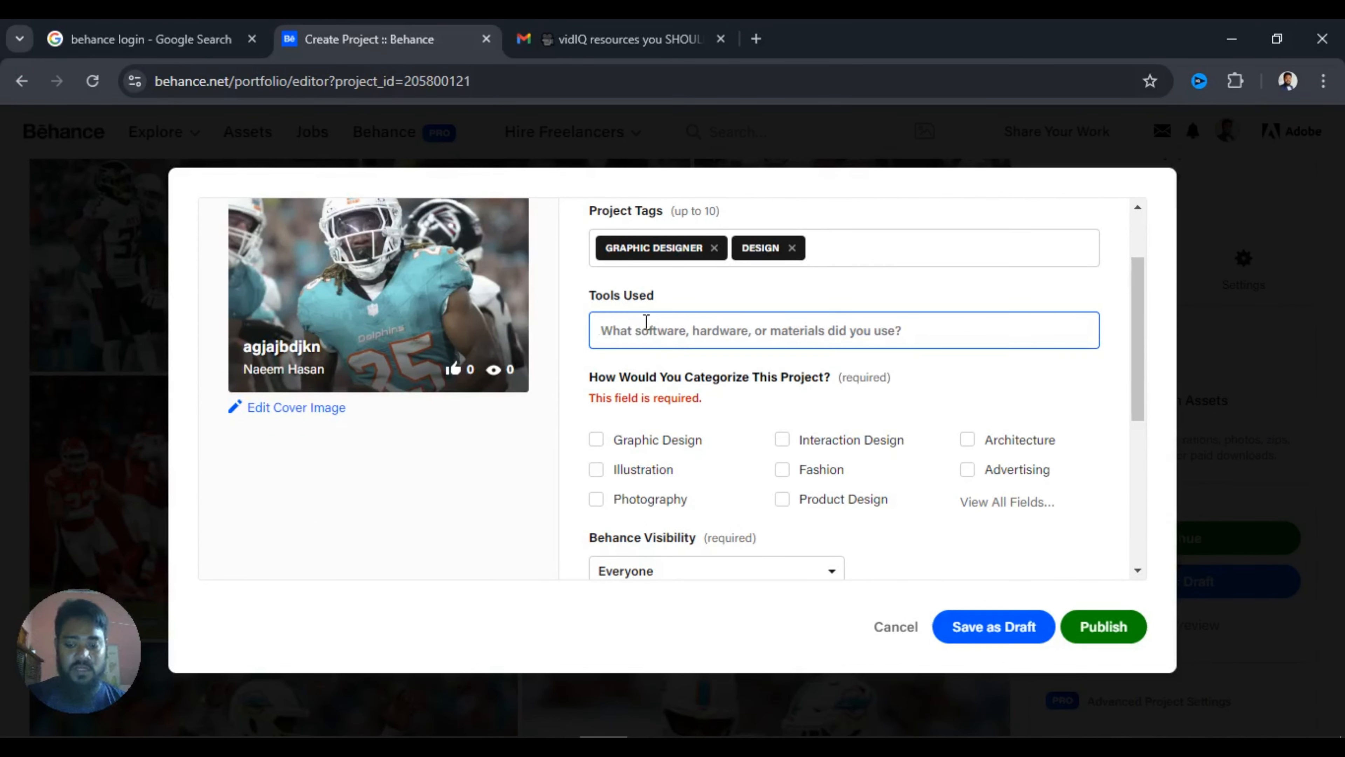
{"action": "type", "text": "Ai"}
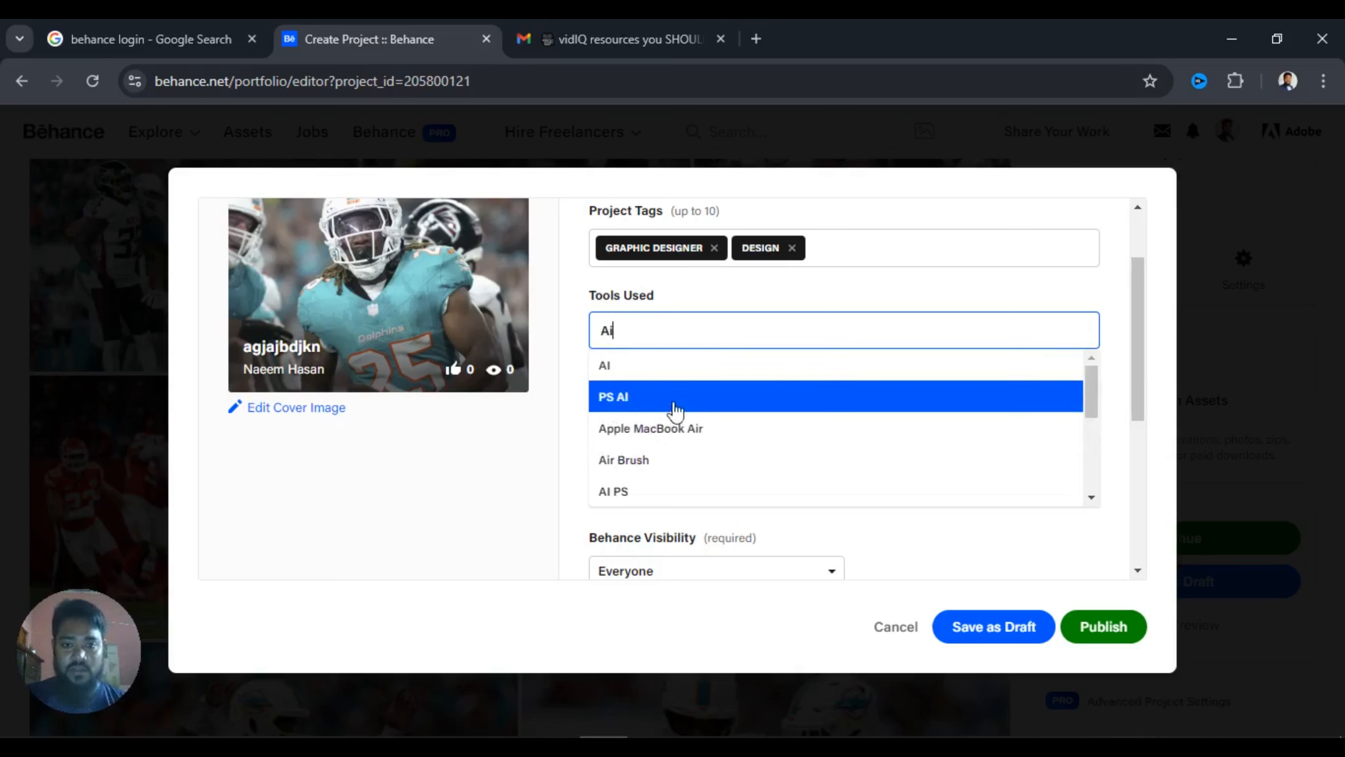
{"action": "left_click", "coordinate": [617, 398]}
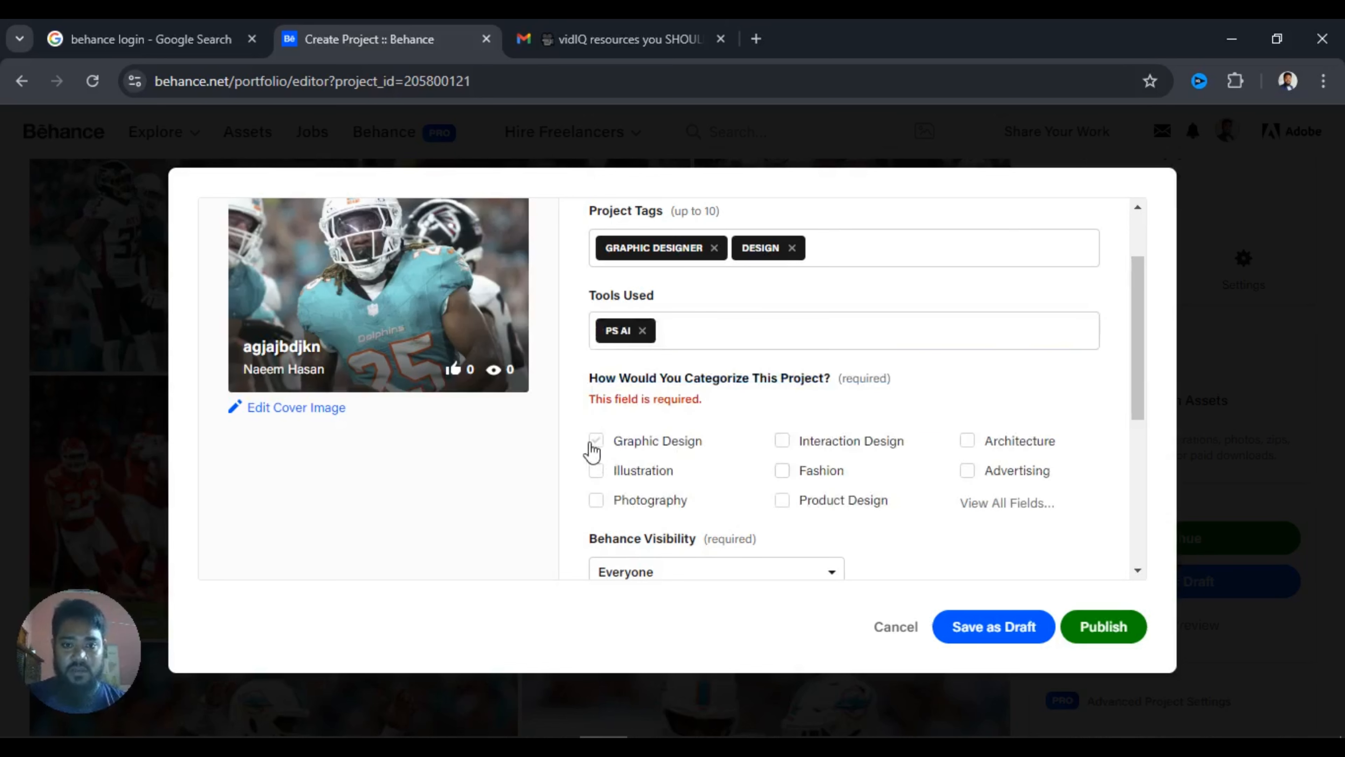
- Categorize the project as Graphic Design, Fashion and Photography, and publish it
{"action": "left_click", "coordinate": [595, 441]}
{"action": "left_click", "coordinate": [783, 435]}
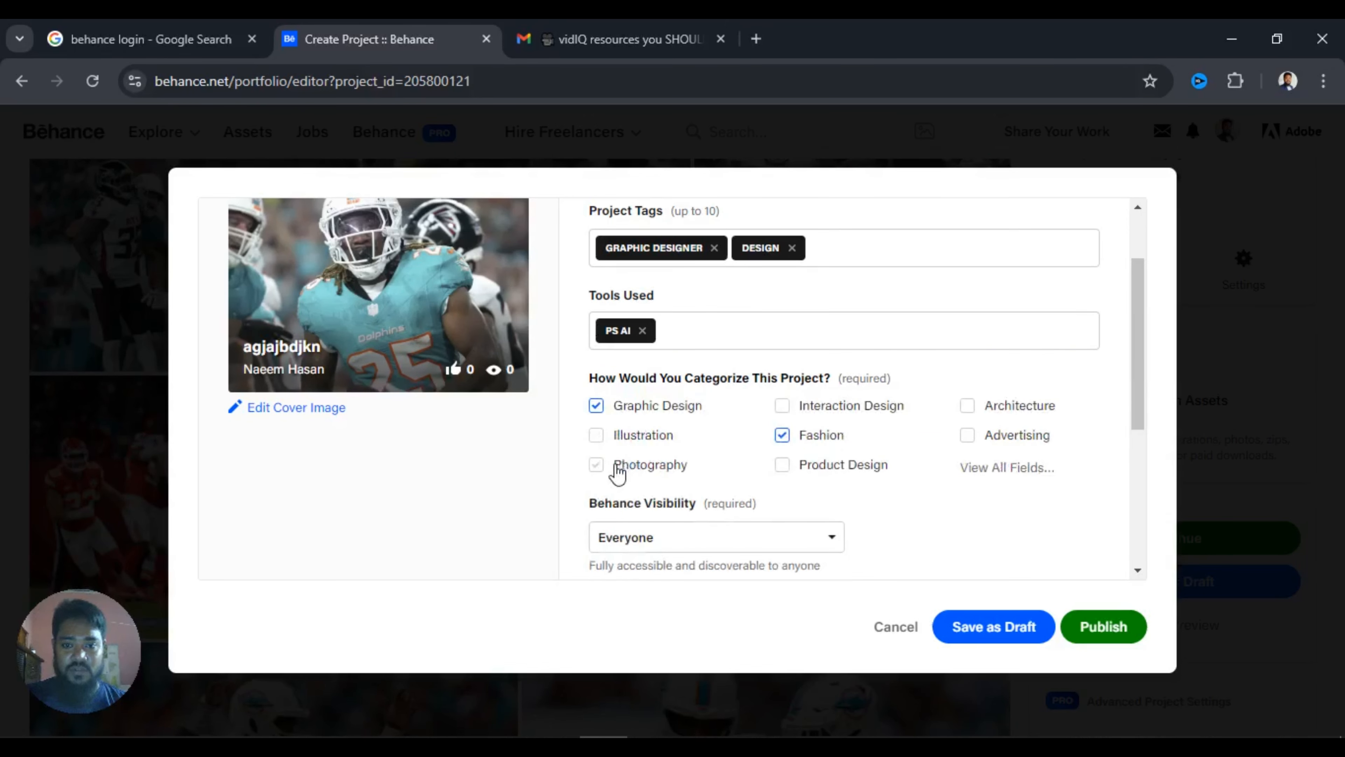
{"action": "left_click", "coordinate": [596, 465]}
{"action": "left_click", "coordinate": [1101, 638]}
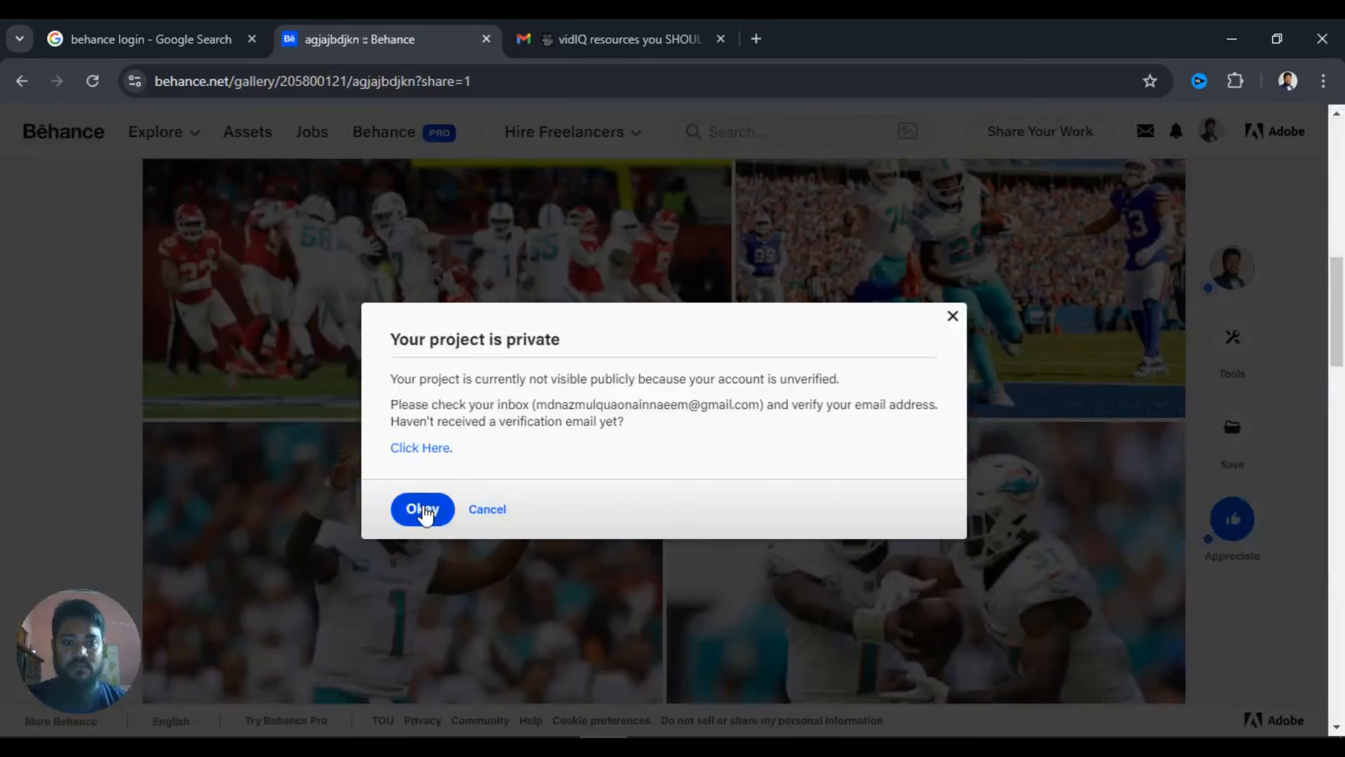
- Dismiss the project privacy notice and review the published project page from its Portfolio image to the end of the photo grid
{"action": "left_click", "coordinate": [422, 509]}
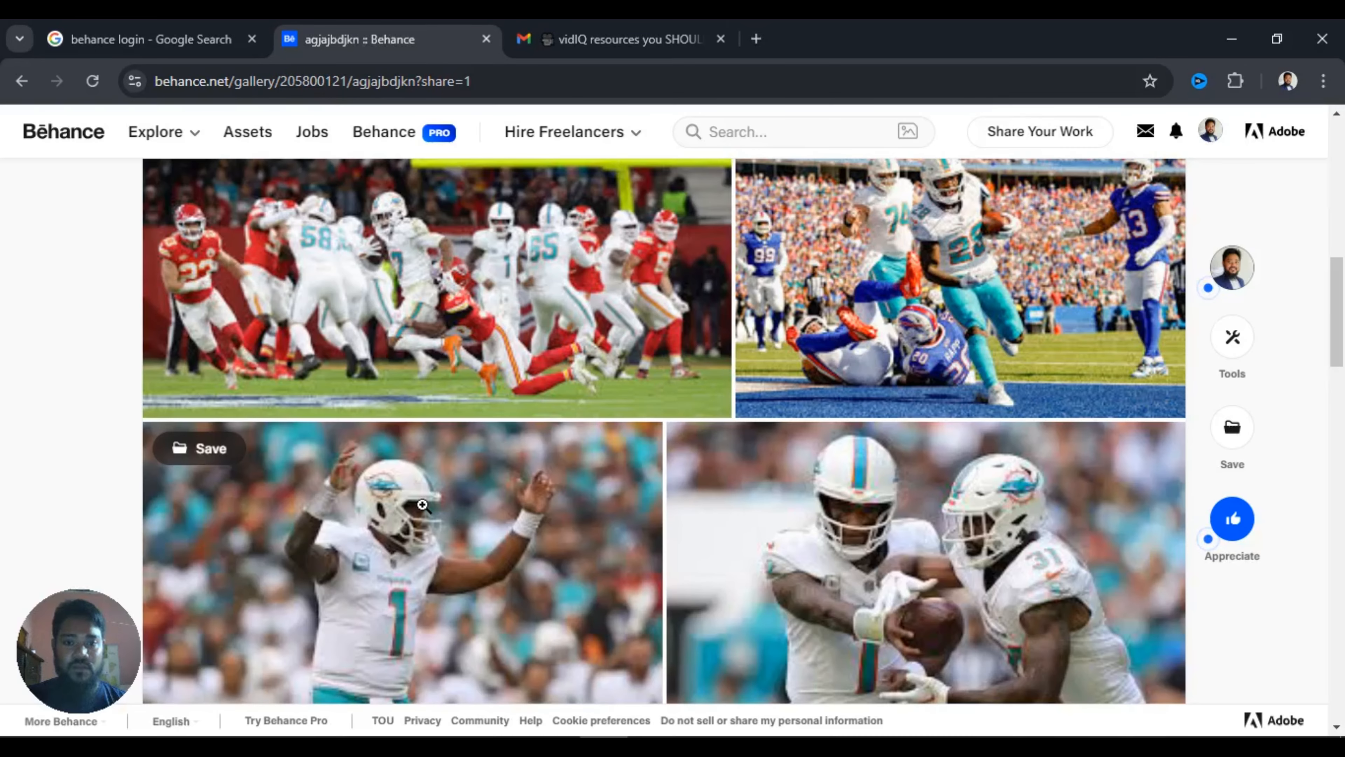
{"action": "scroll", "coordinate": [900, 455], "scroll_direction": "up", "scroll_amount": 5}
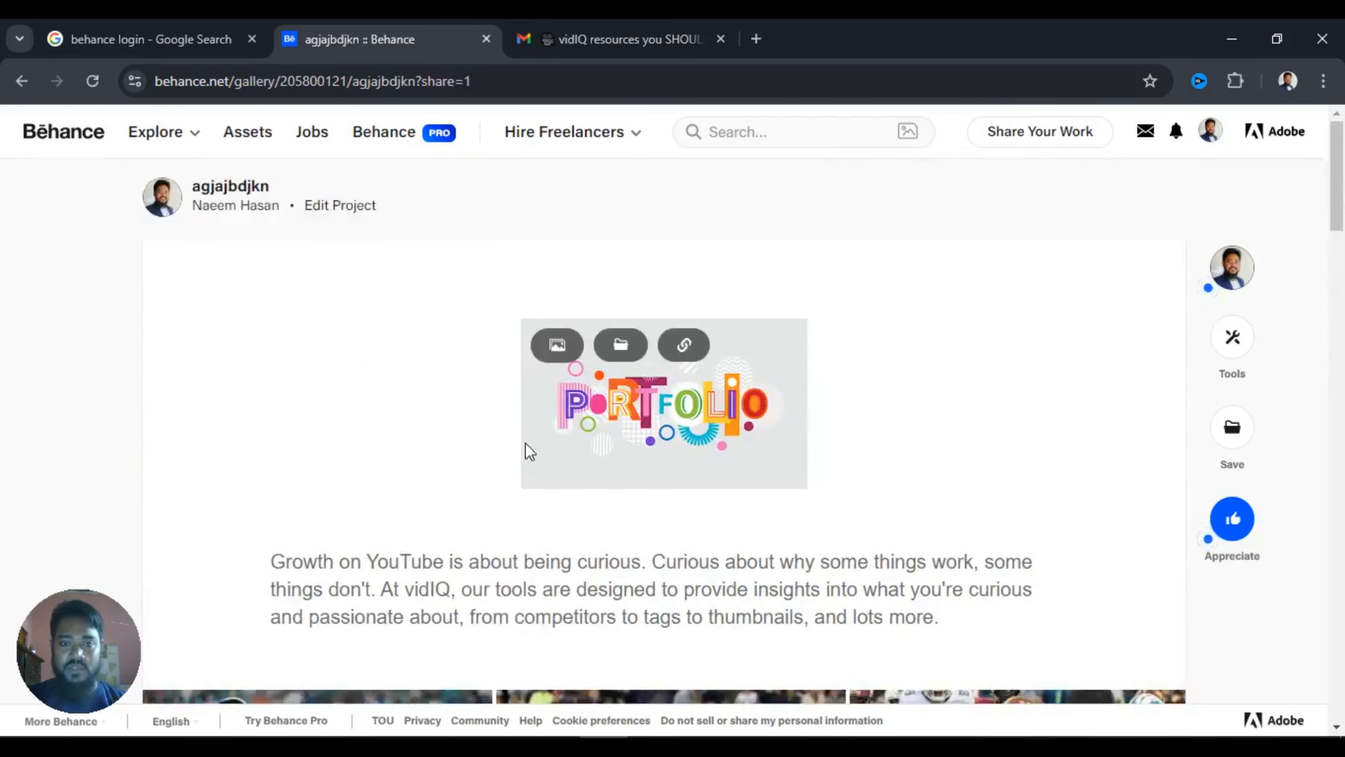
{"action": "scroll", "coordinate": [526, 450], "scroll_direction": "down", "scroll_amount": 20}
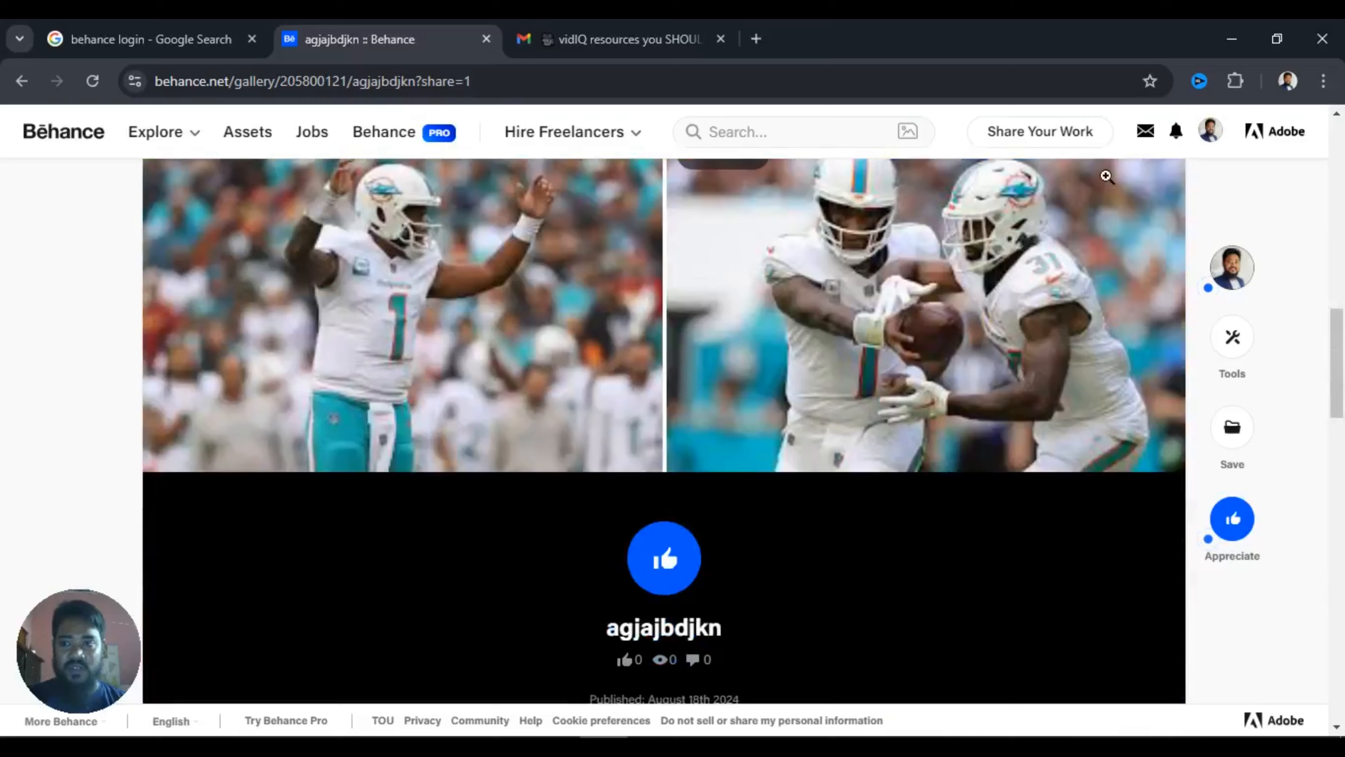
- Open the account's own Behance profile and check the published project under Work
{"action": "left_click", "coordinate": [1210, 131]}
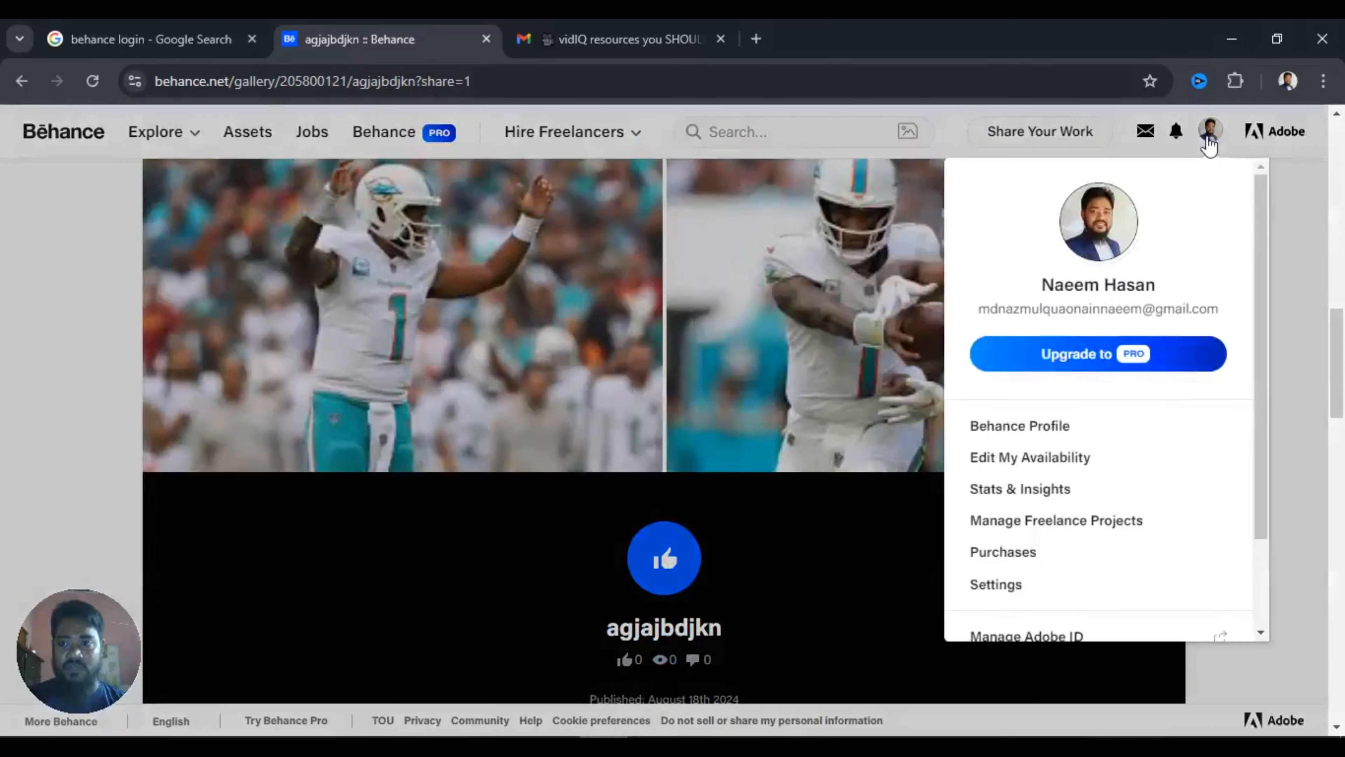
{"action": "left_click", "coordinate": [1000, 430]}
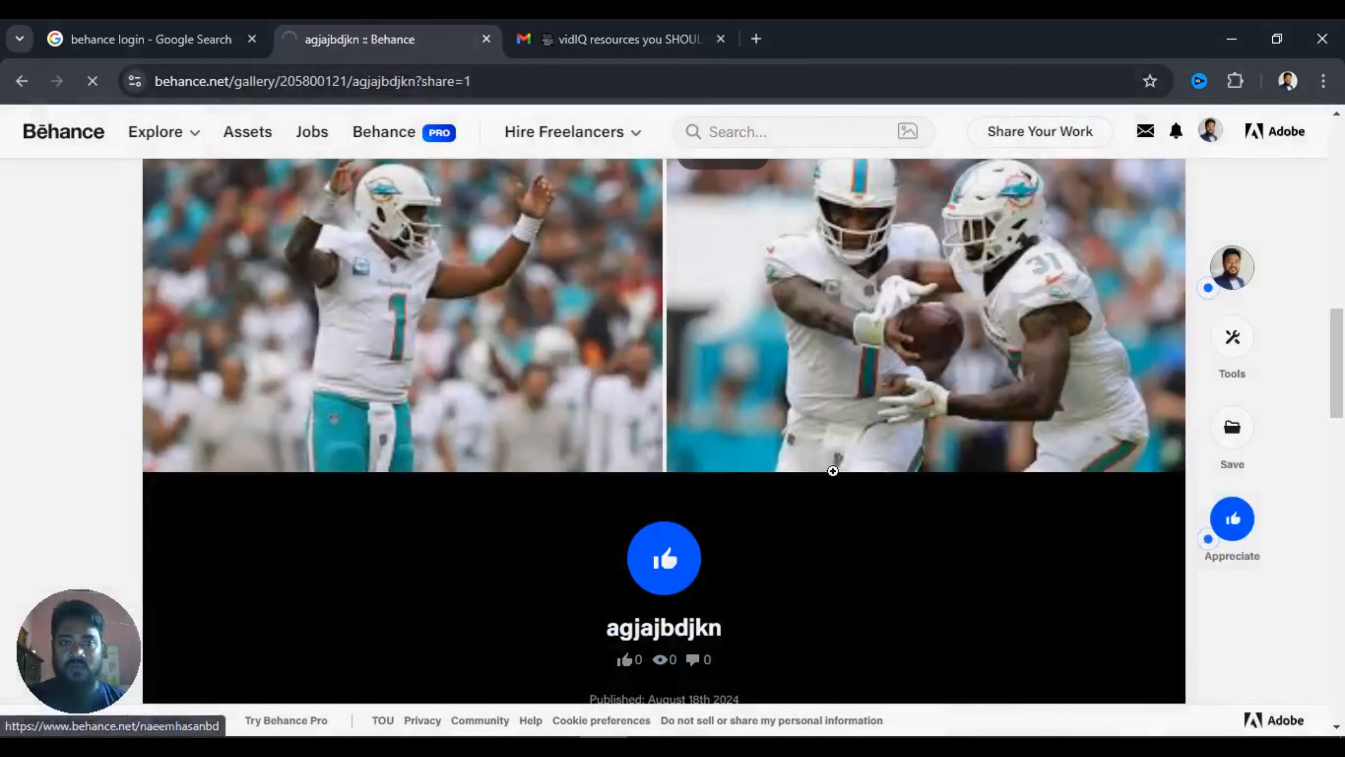
{"action": "scroll", "coordinate": [1000, 445], "scroll_direction": "down", "scroll_amount": 3}
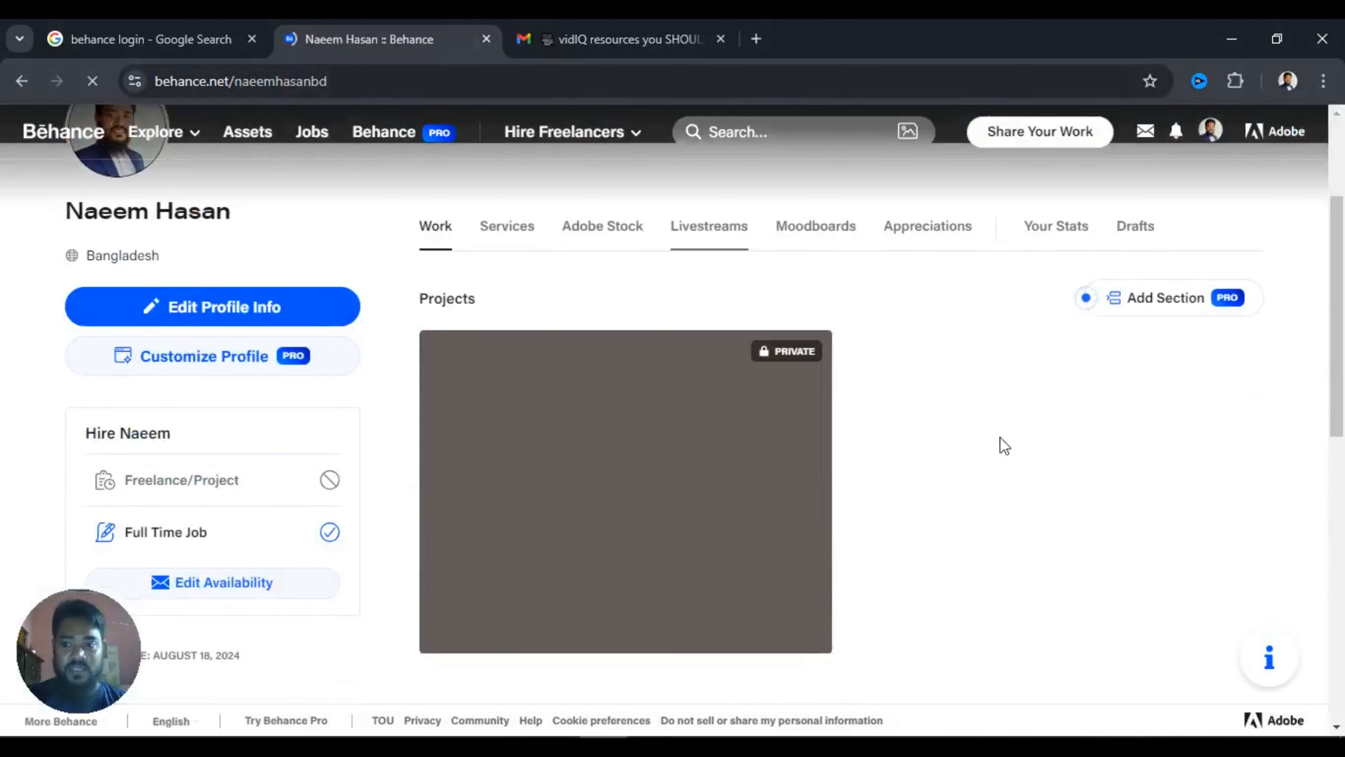
{"action": "scroll", "coordinate": [616, 466], "scroll_direction": "down", "scroll_amount": 3}
{"action": "scroll", "coordinate": [616, 466], "scroll_direction": "down", "scroll_amount": 5}
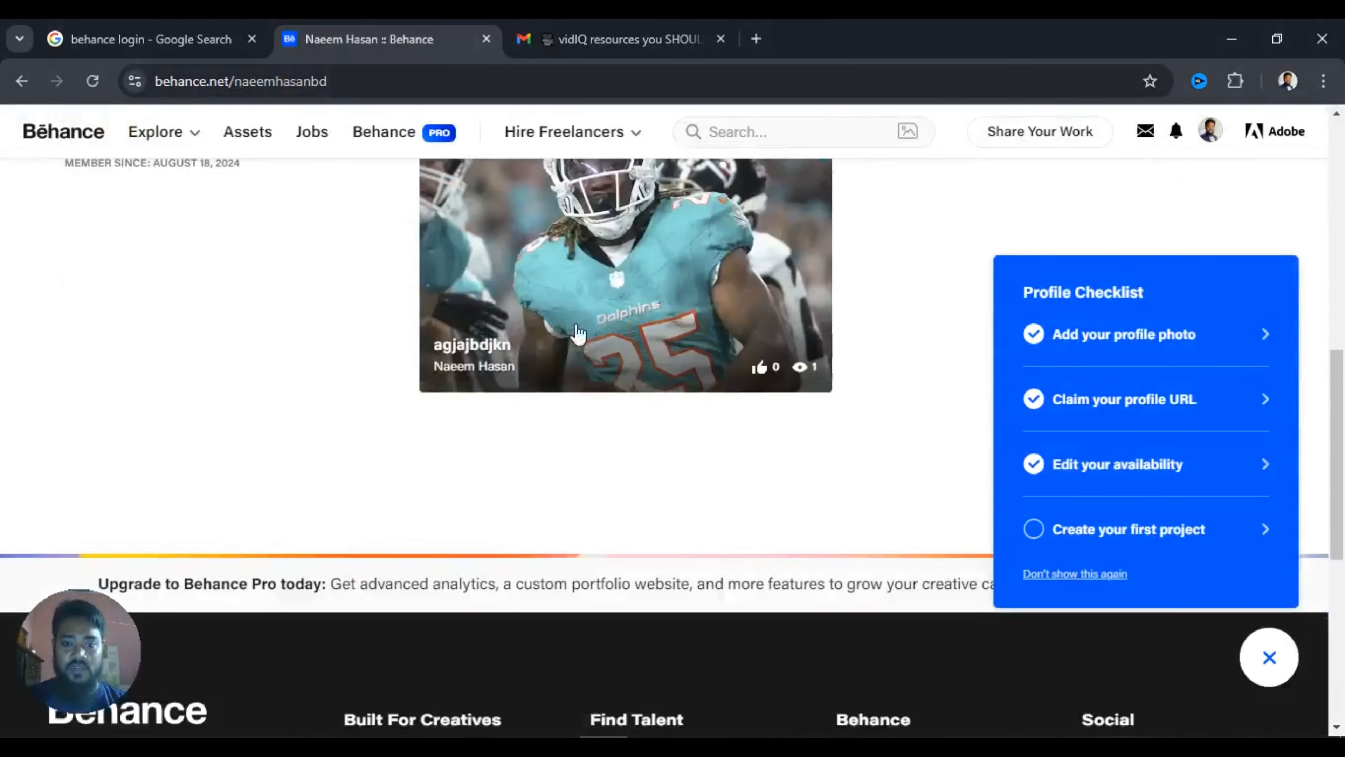
{"action": "scroll", "coordinate": [862, 412], "scroll_direction": "up", "scroll_amount": 10}
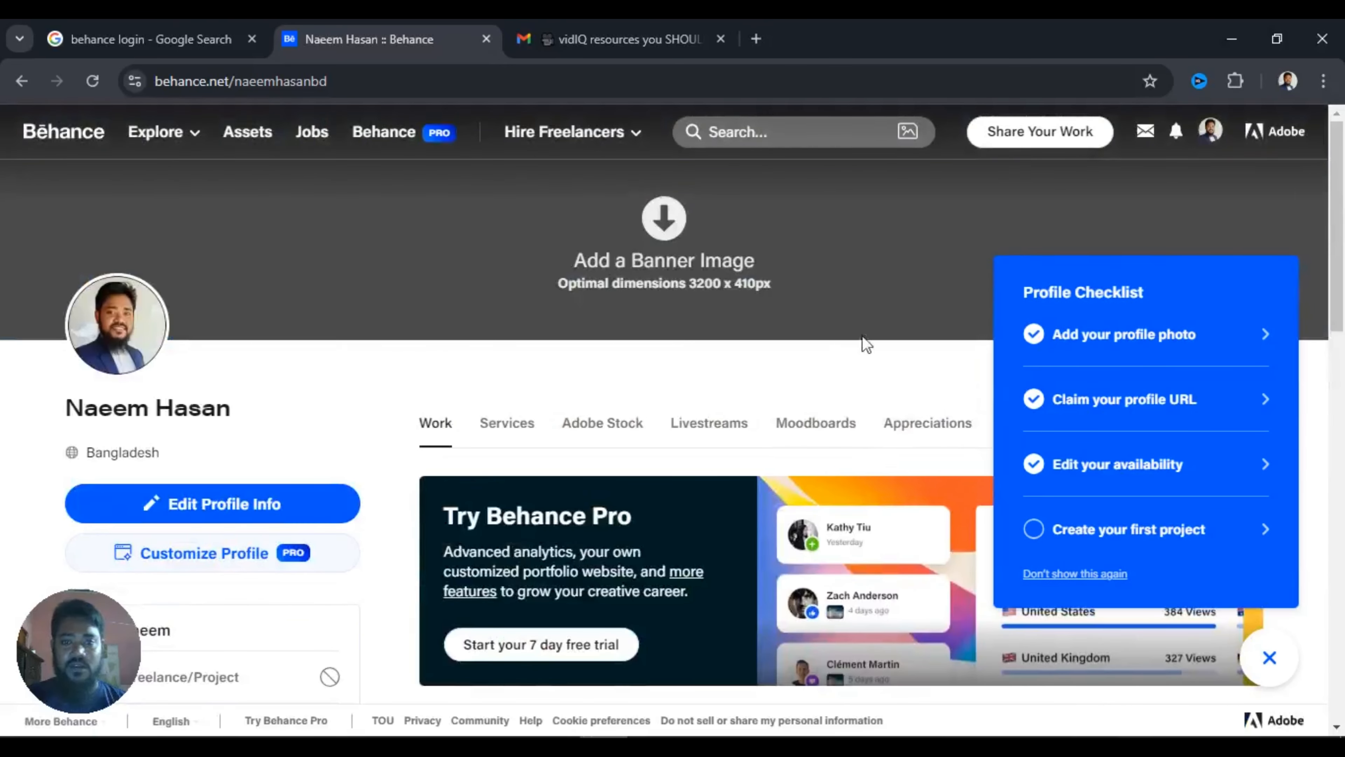